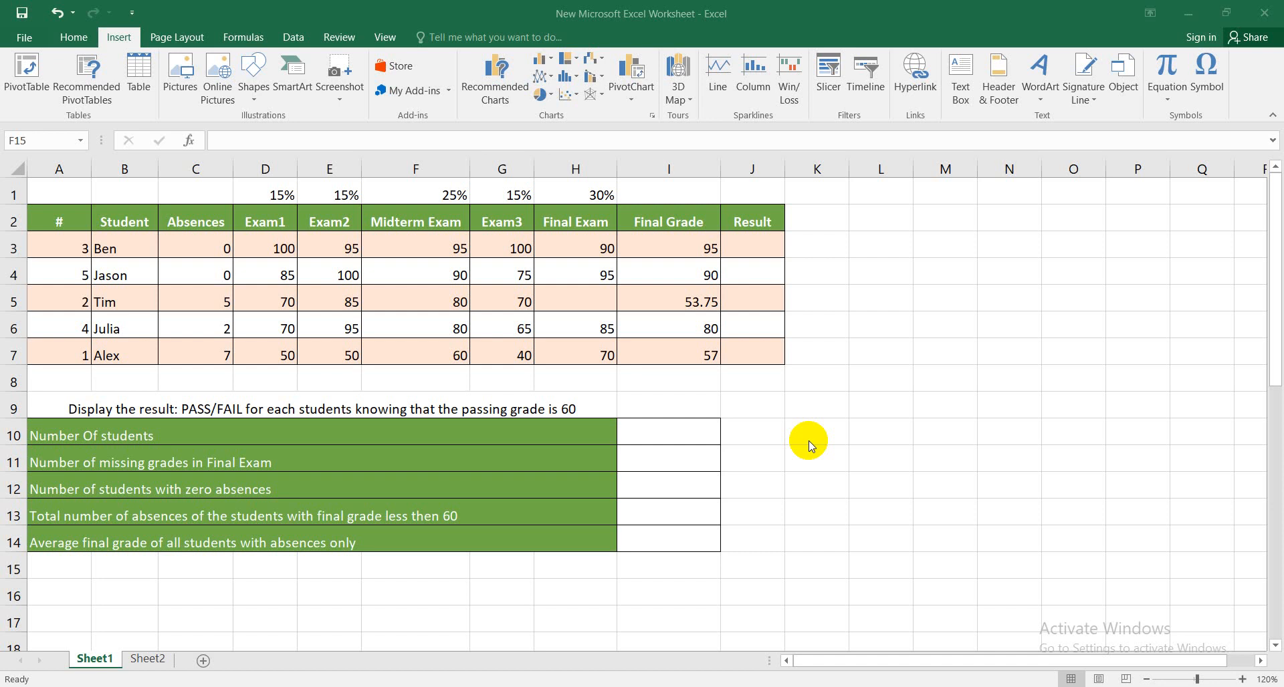
# - Enter the label COUNTA in cell J10, beside the answer cell for the number of students
pyautogui.click(765, 433)
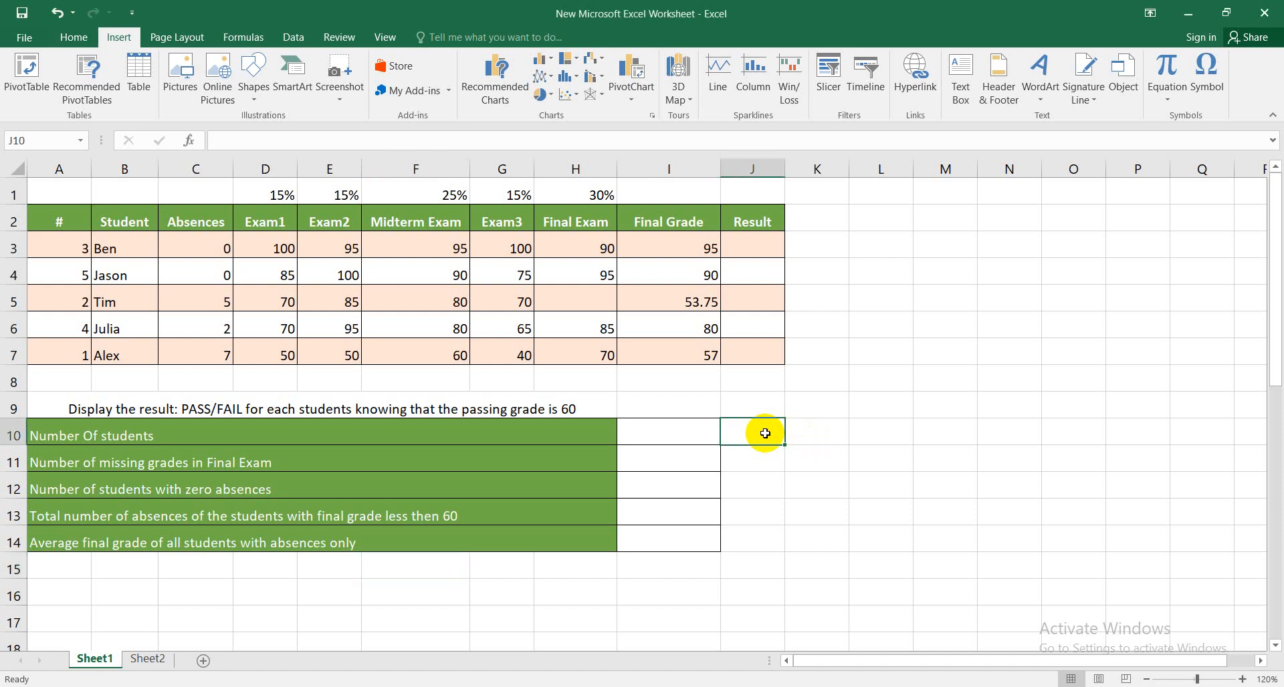
pyautogui.write('COUNTA')
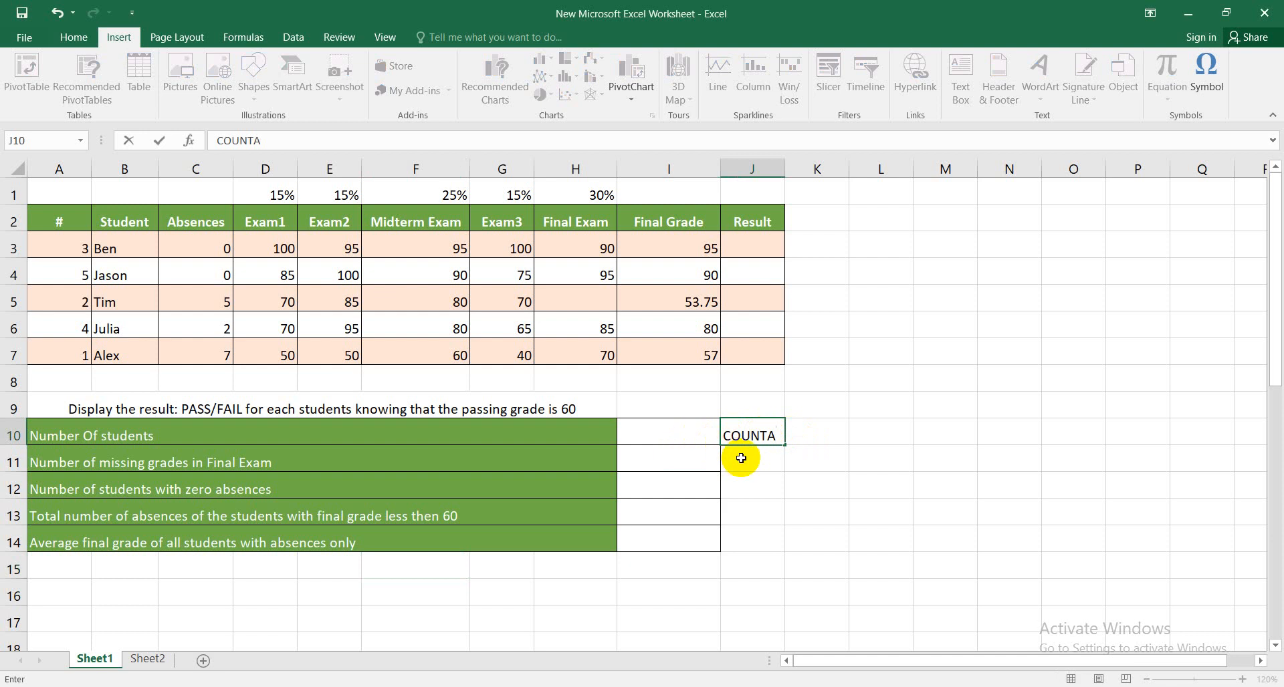
pyautogui.click(696, 445)
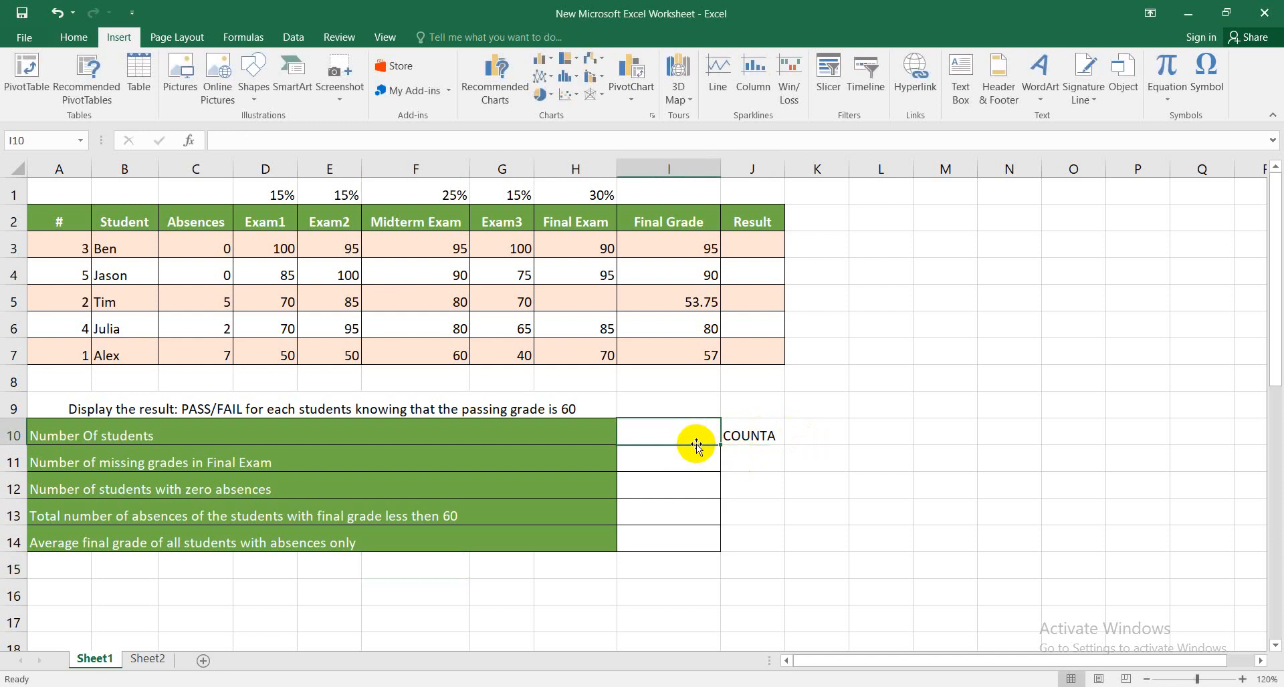
pyautogui.click(739, 435)
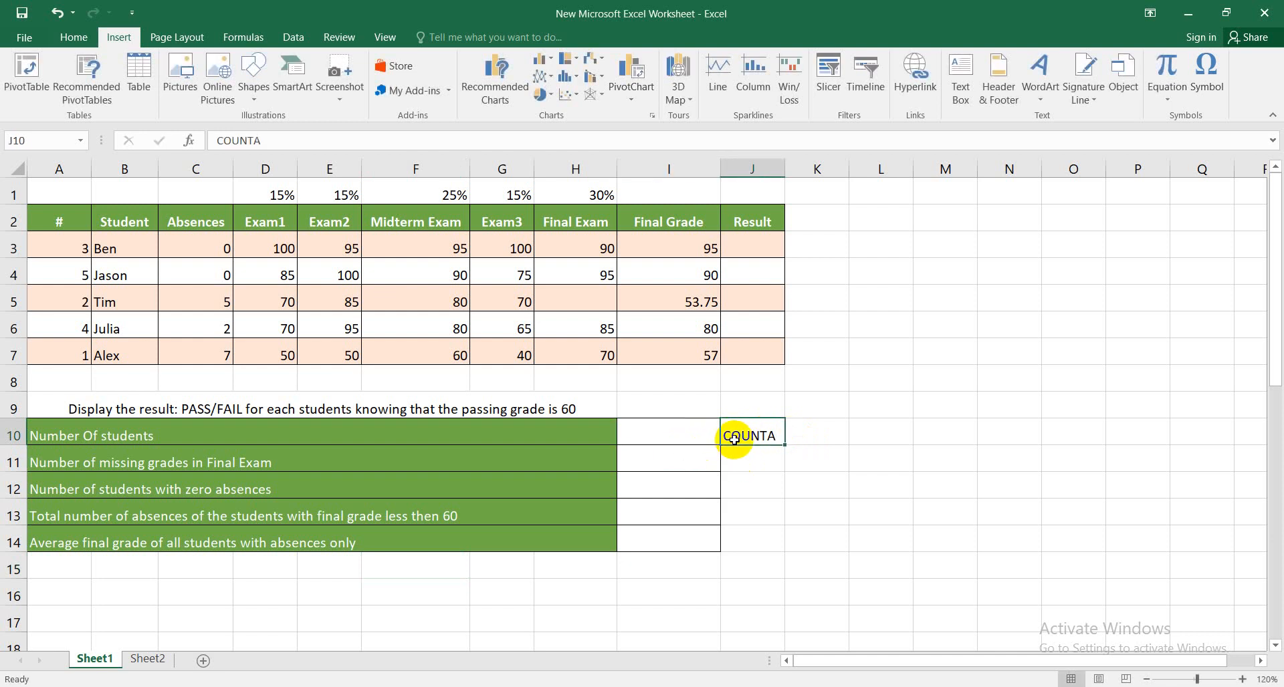
# - Insert a COUNTA function in cell I10 that counts the student names in B3:B7
pyautogui.click(696, 436)
pyautogui.click(247, 37)
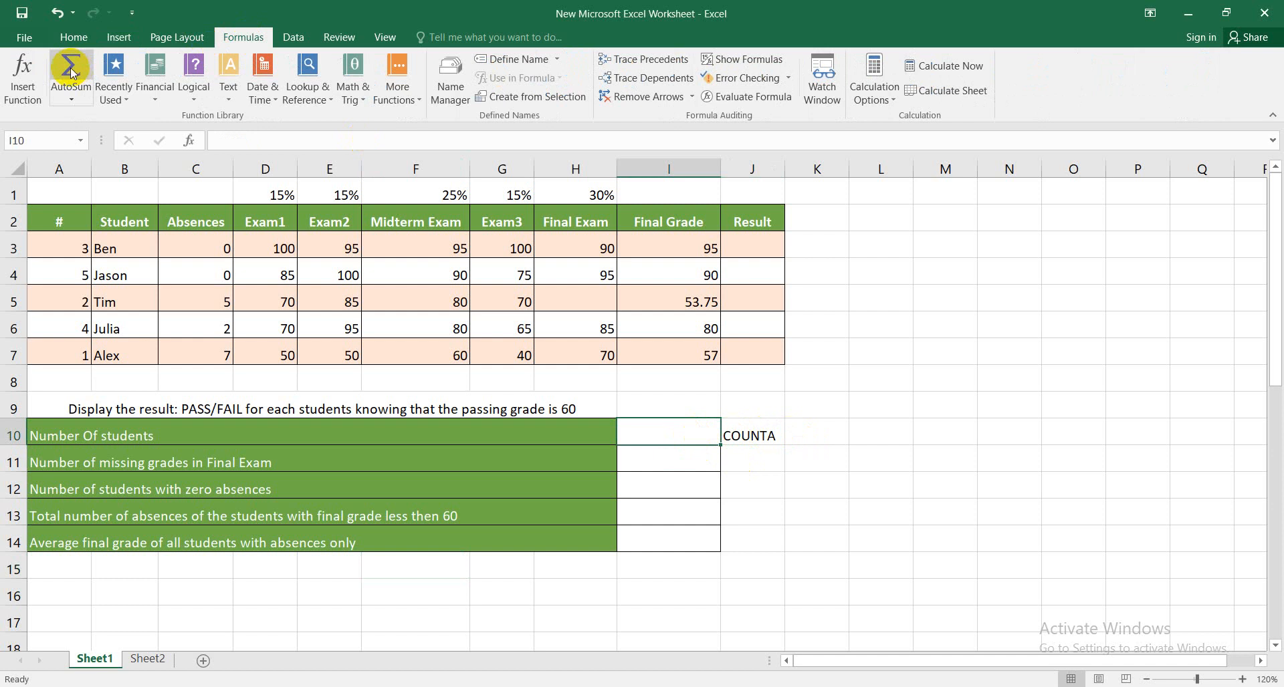
pyautogui.click(33, 87)
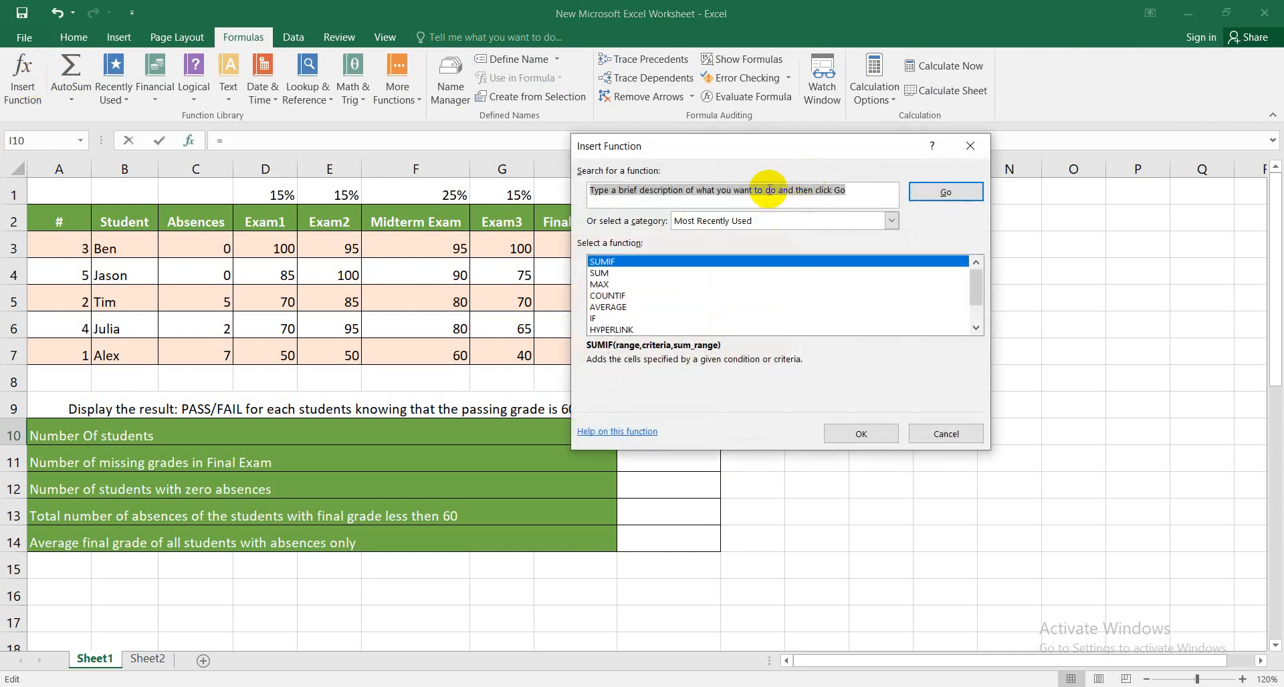
pyautogui.click(969, 146)
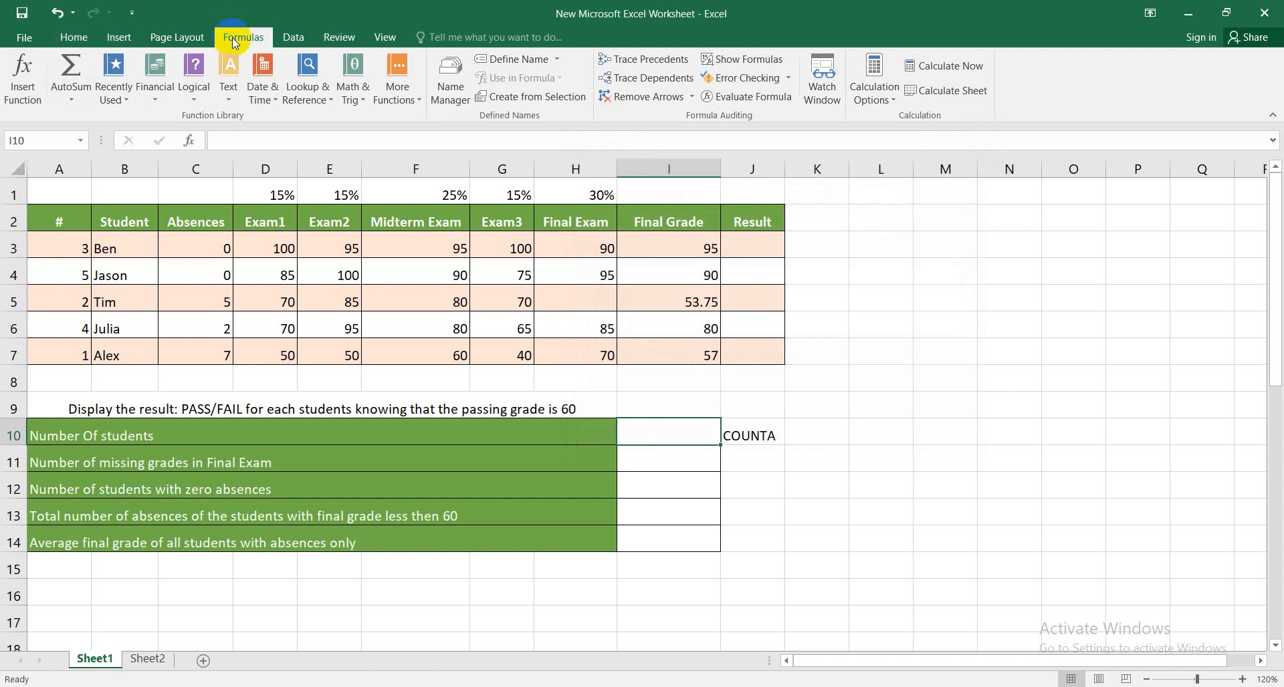
pyautogui.click(27, 83)
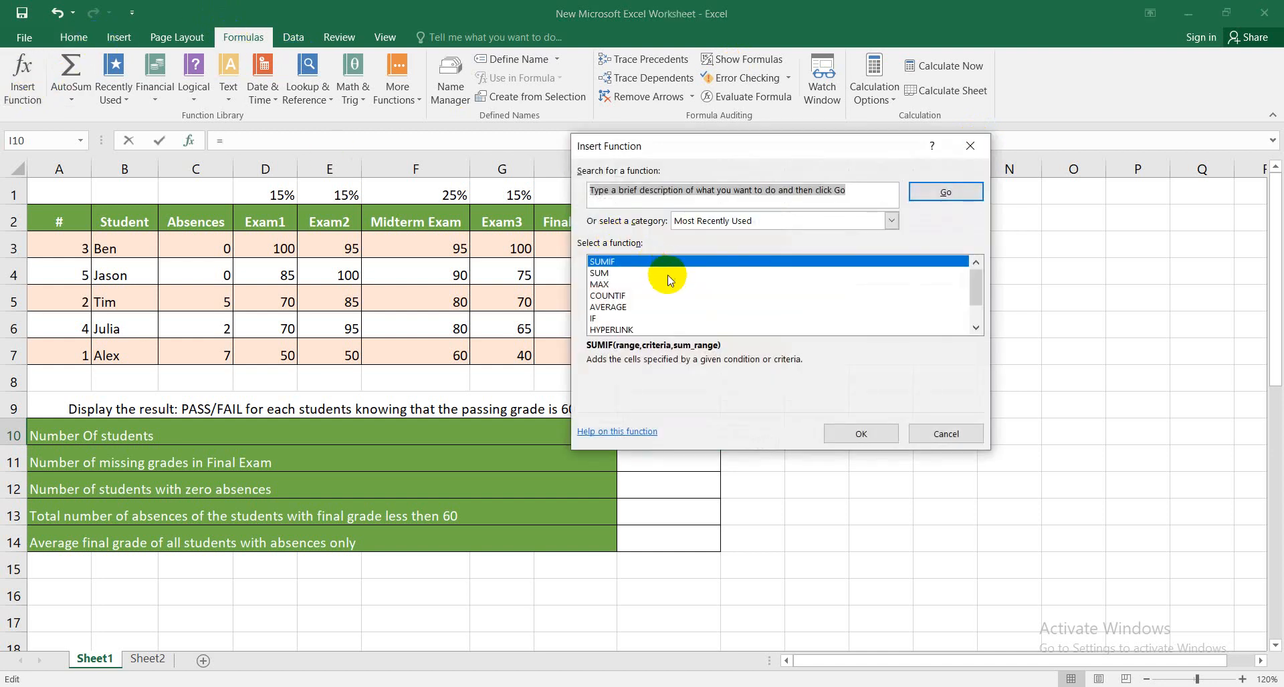
pyautogui.moveTo(974, 288)
pyautogui.mouseDown()
pyautogui.moveTo(976, 307)
pyautogui.moveTo(976, 273)
pyautogui.mouseUp()
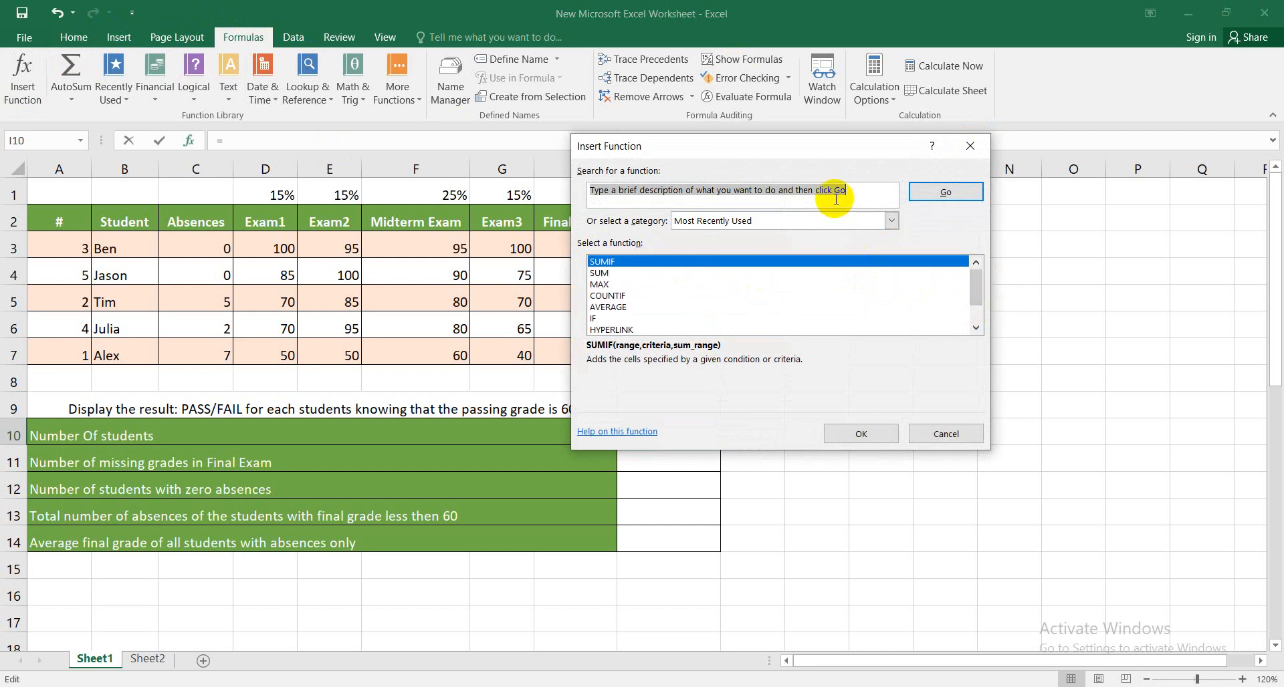
pyautogui.write('counta')
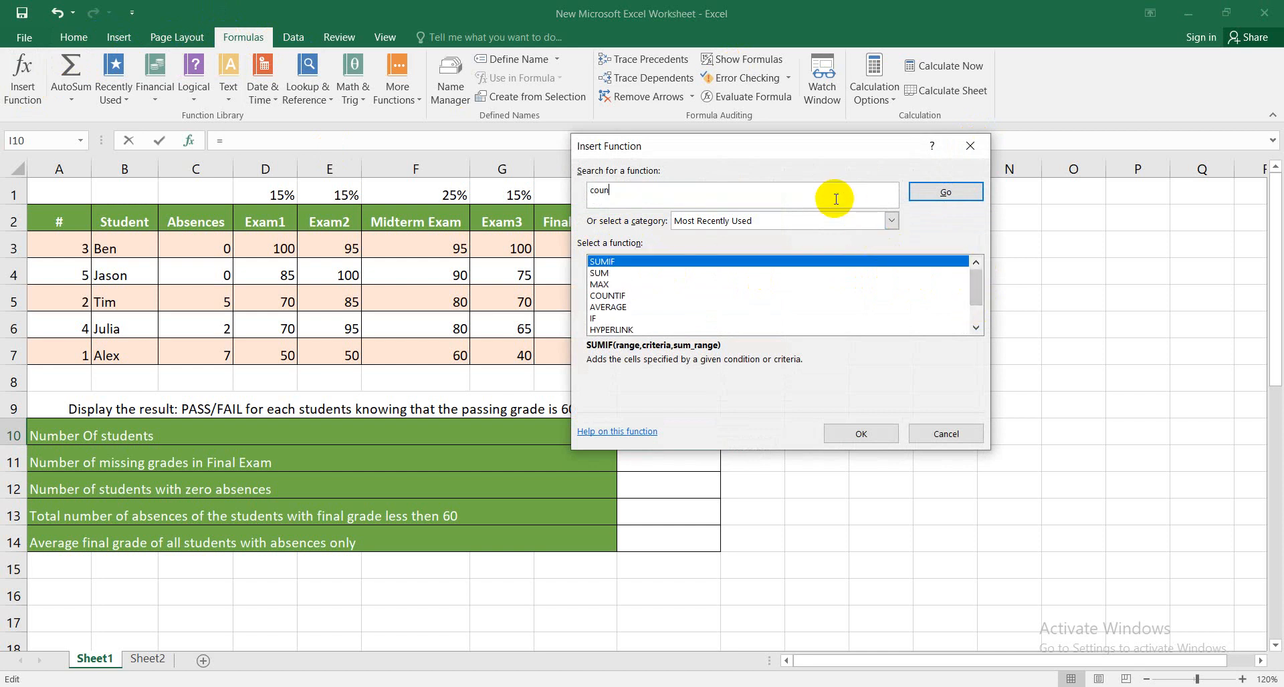
pyautogui.click(923, 198)
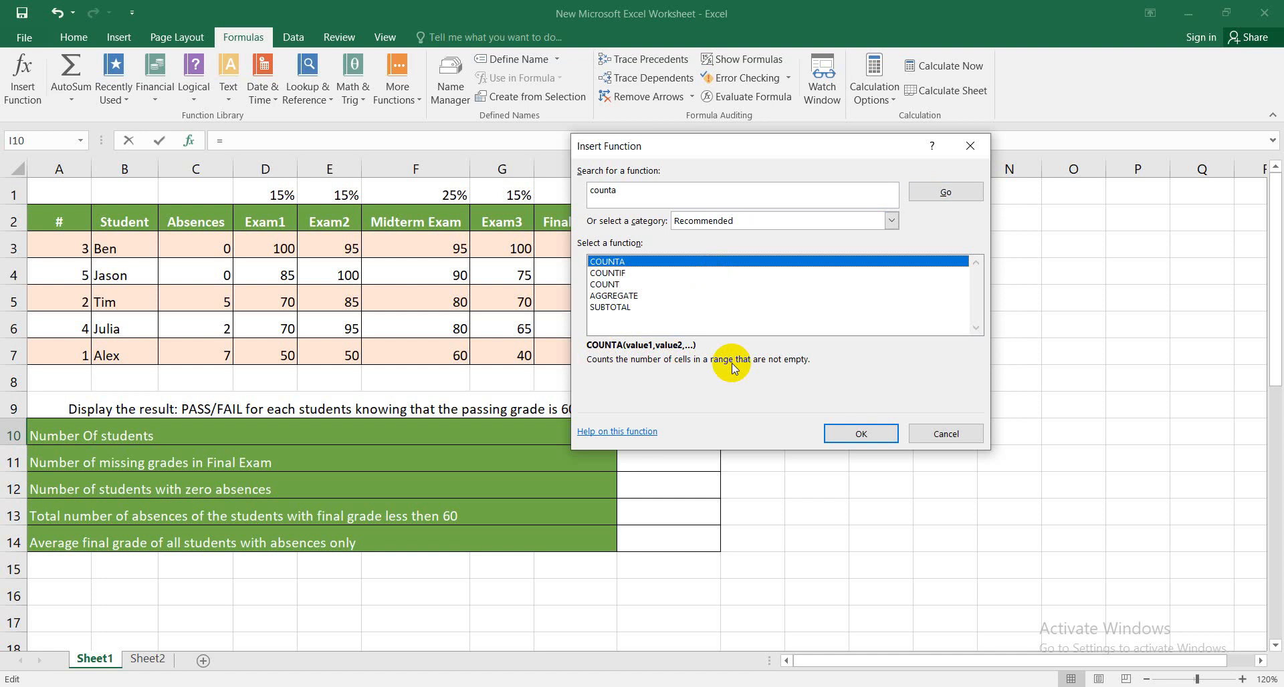
pyautogui.click(861, 434)
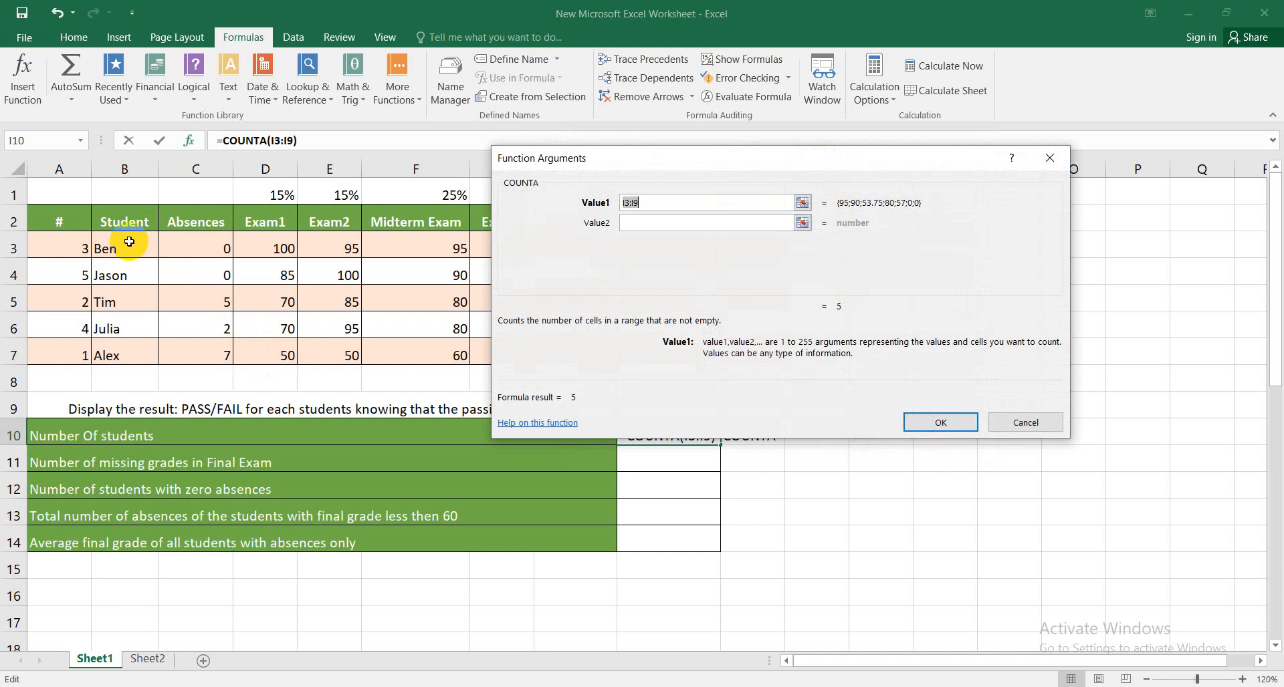
pyautogui.moveTo(129, 242); pyautogui.dragTo(119, 344)
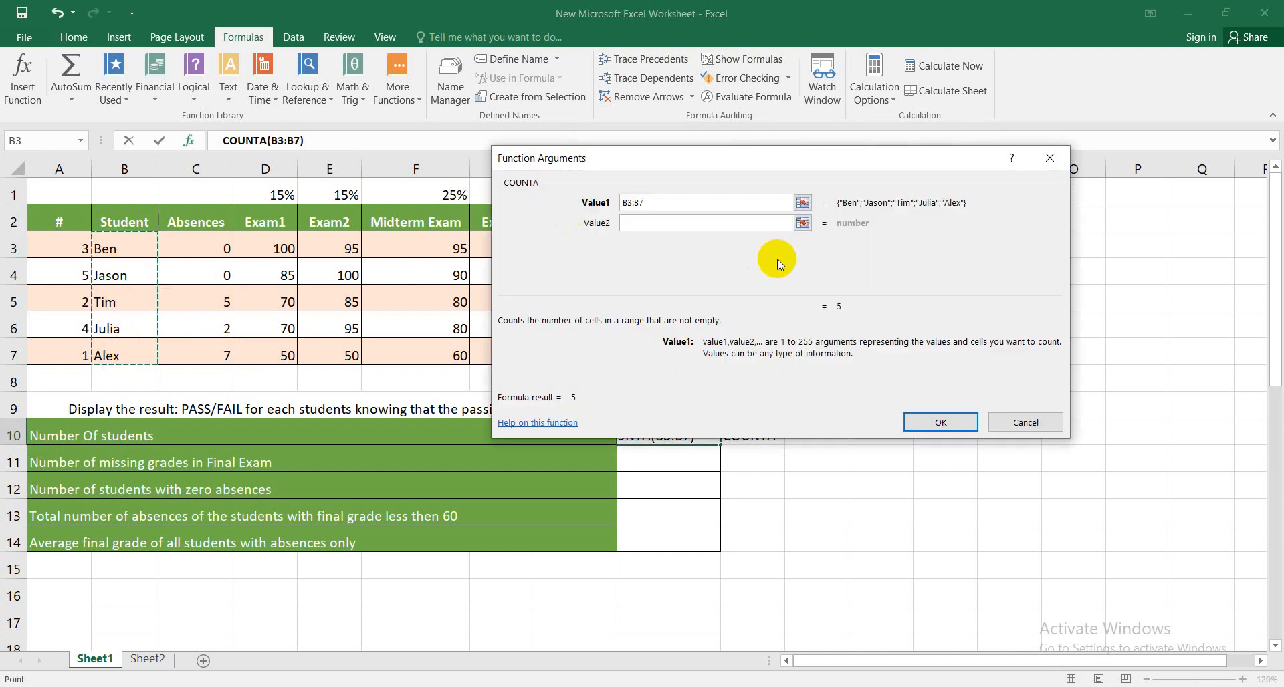
pyautogui.click(941, 422)
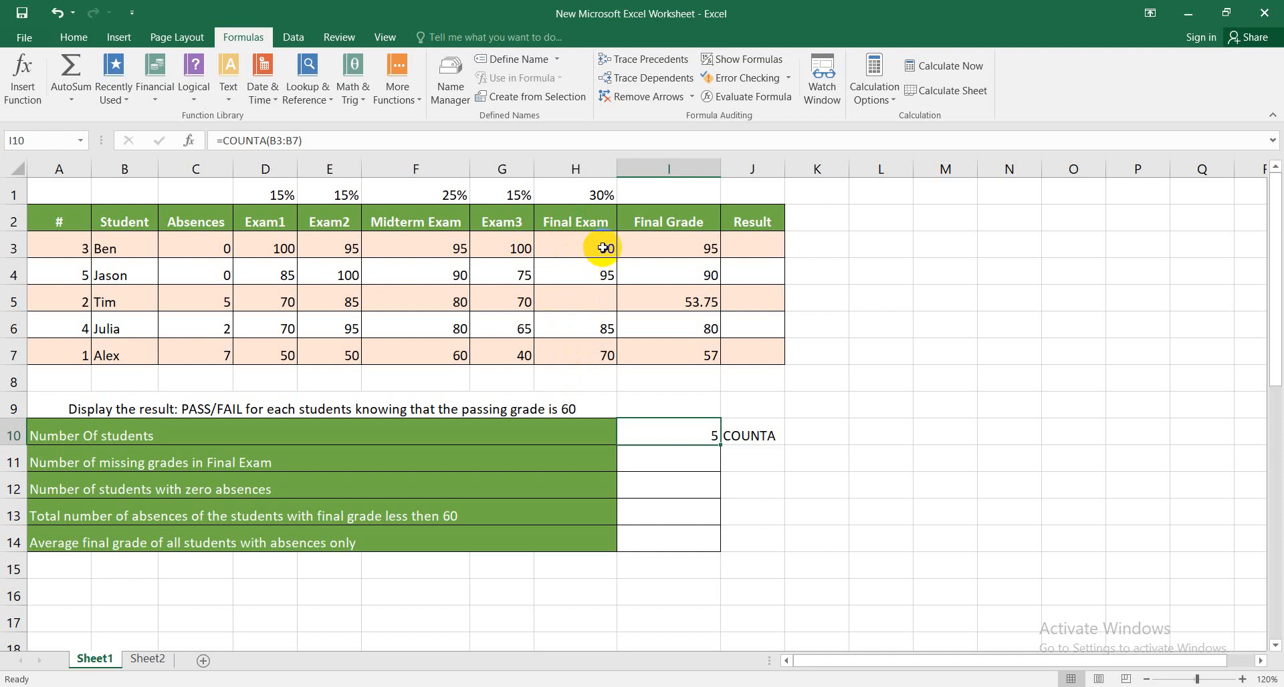
# - Enter the label COUNTBLANK in cell J11 and fit the width of column J to its content
pyautogui.click(742, 459)
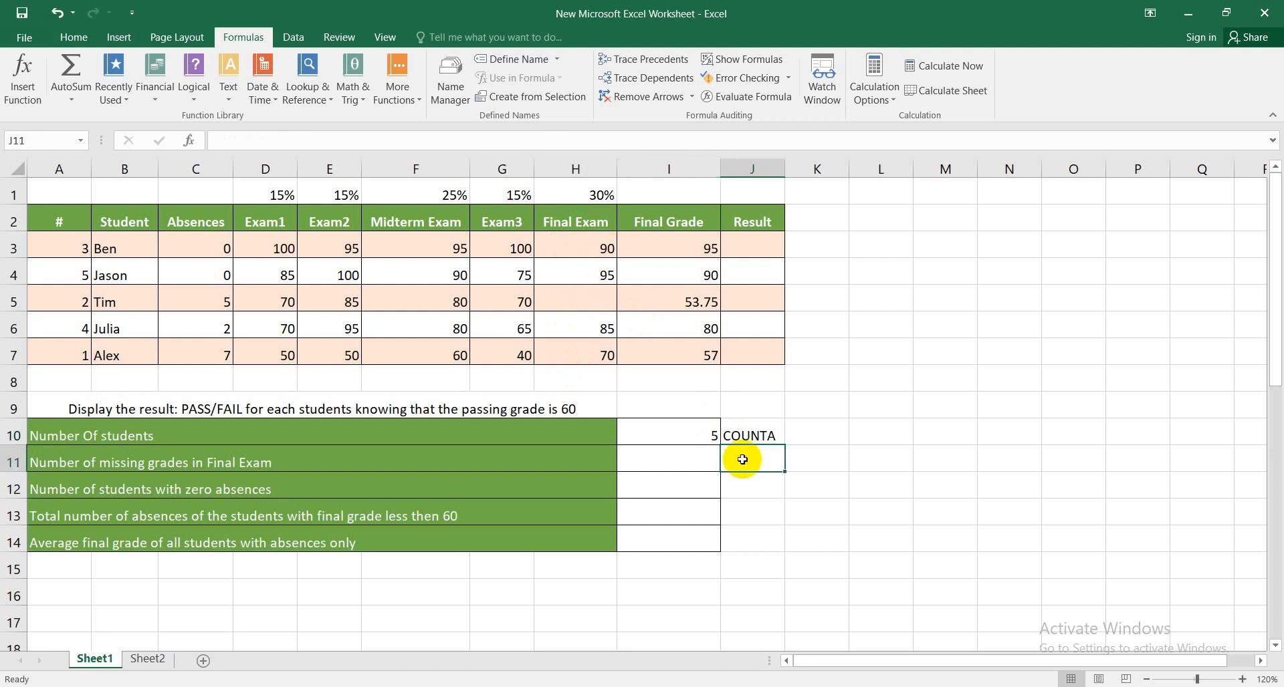
pyautogui.write('COUNT')
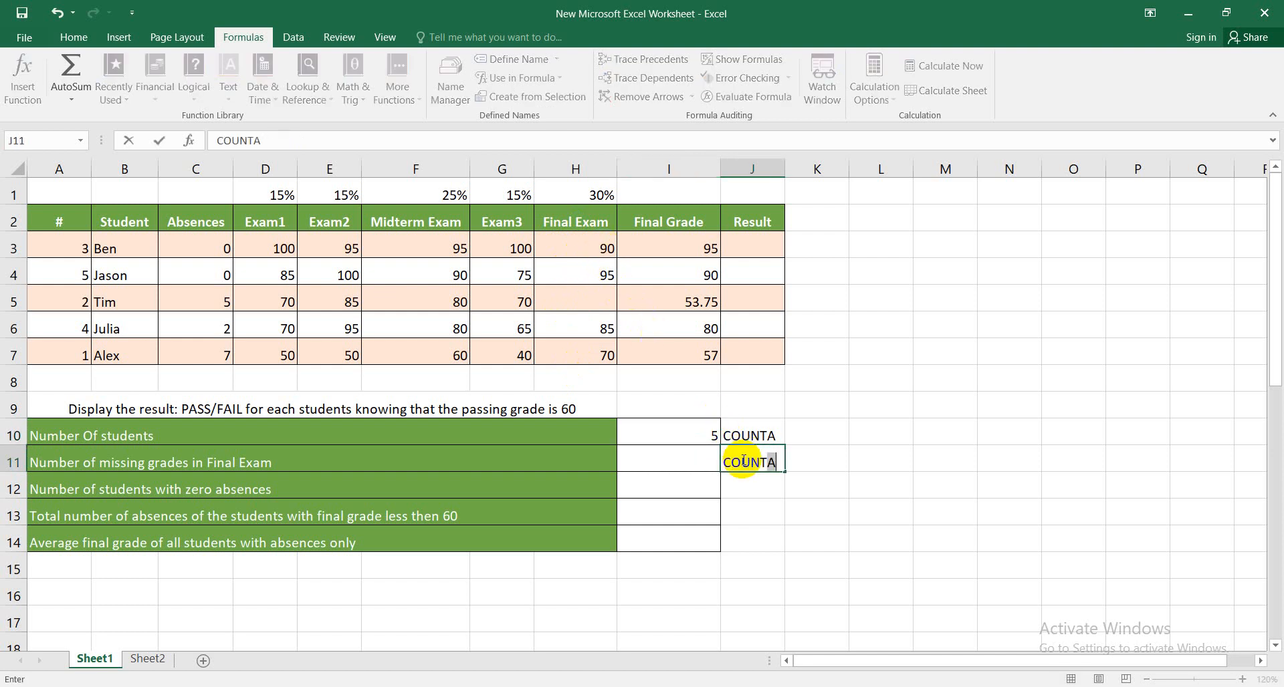
pyautogui.write('BLANK')
pyautogui.click(669, 467)
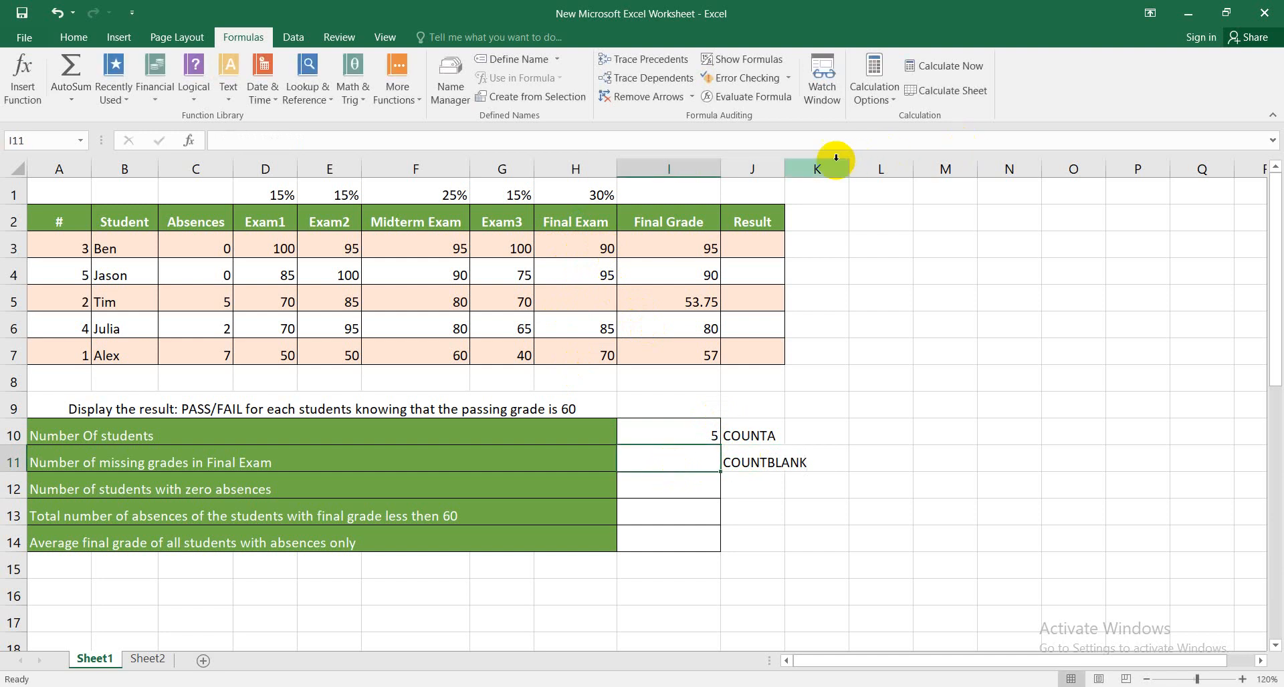
pyautogui.doubleClick(786, 172)
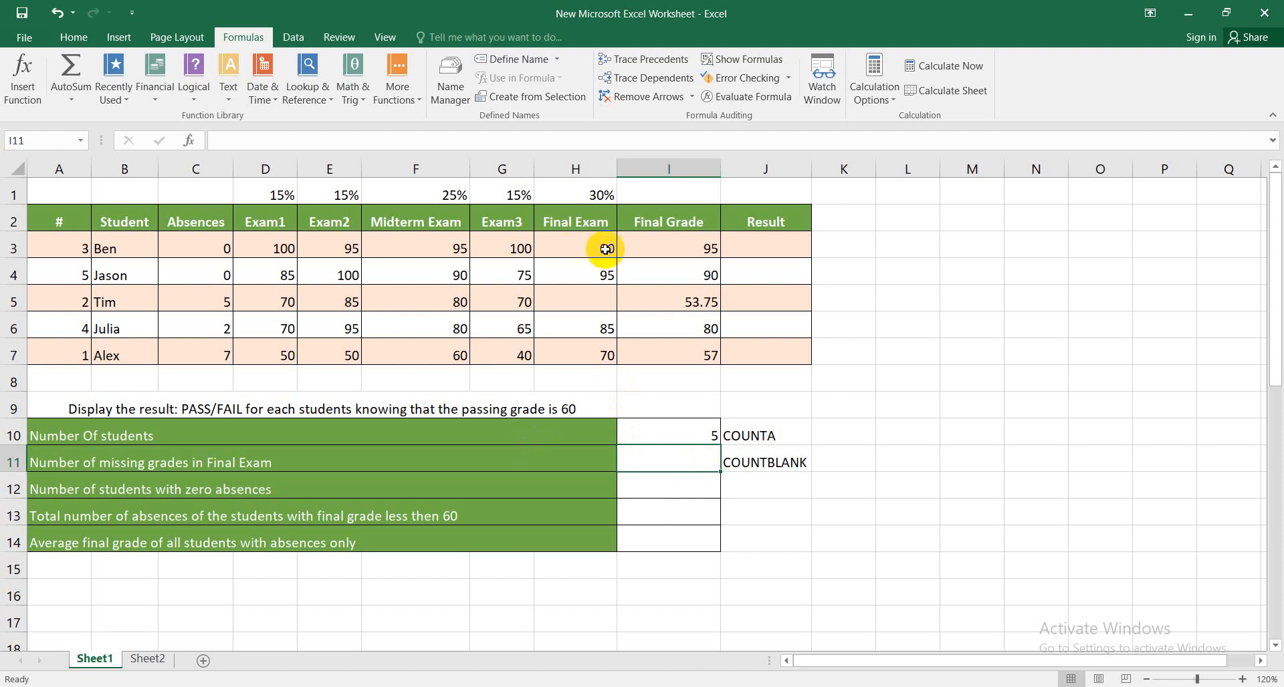
pyautogui.moveTo(604, 249); pyautogui.dragTo(583, 342)
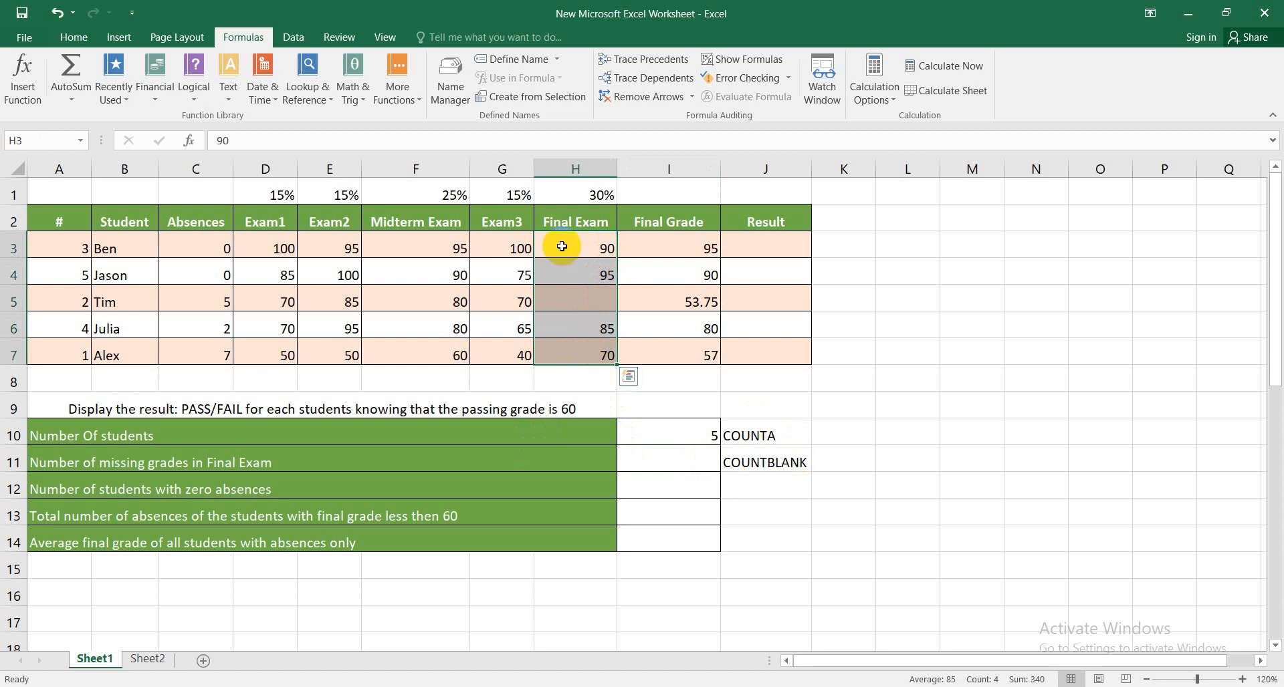
pyautogui.doubleClick(577, 297)
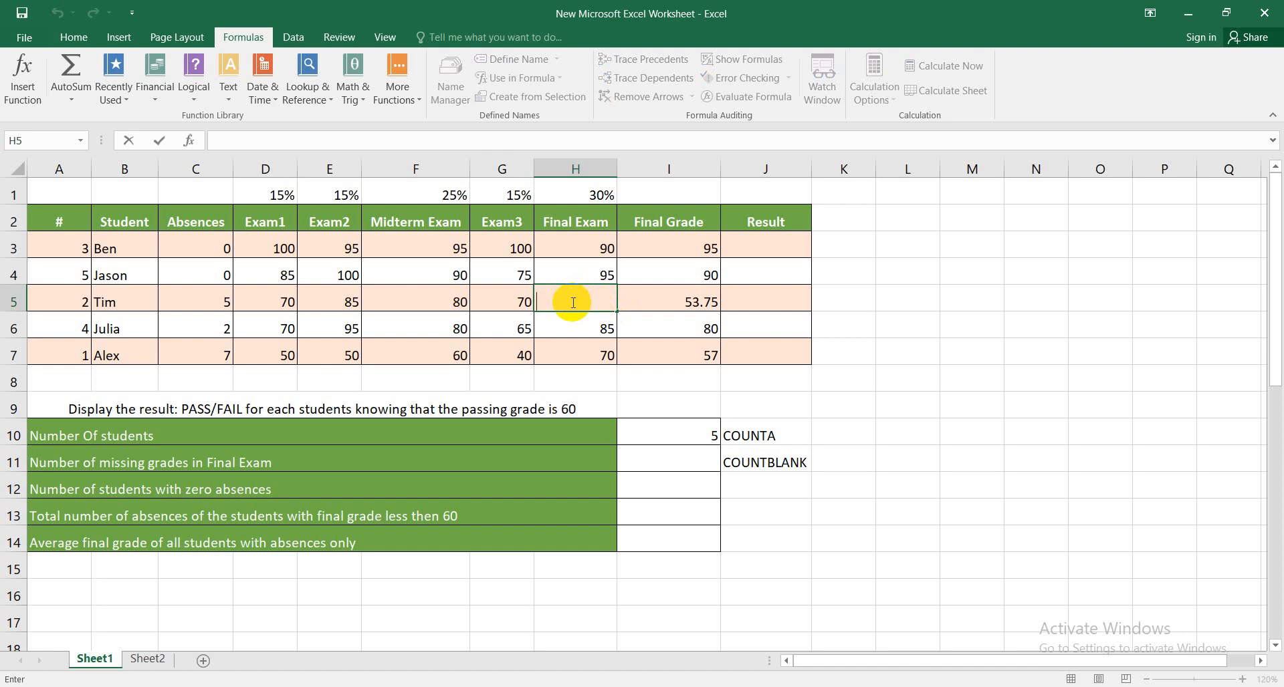
# - Insert a COUNTBLANK function in cell I11 that counts the missing Final Exam grades in H3:H7
pyautogui.click(694, 459)
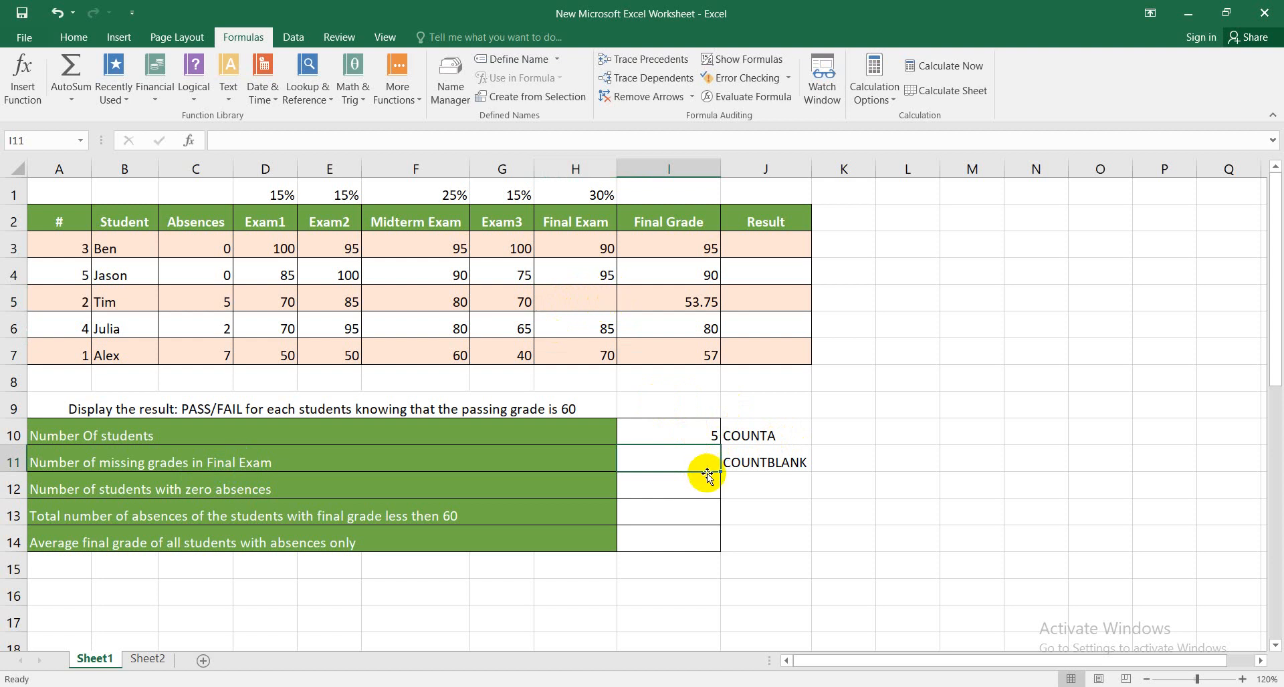
pyautogui.click(22, 77)
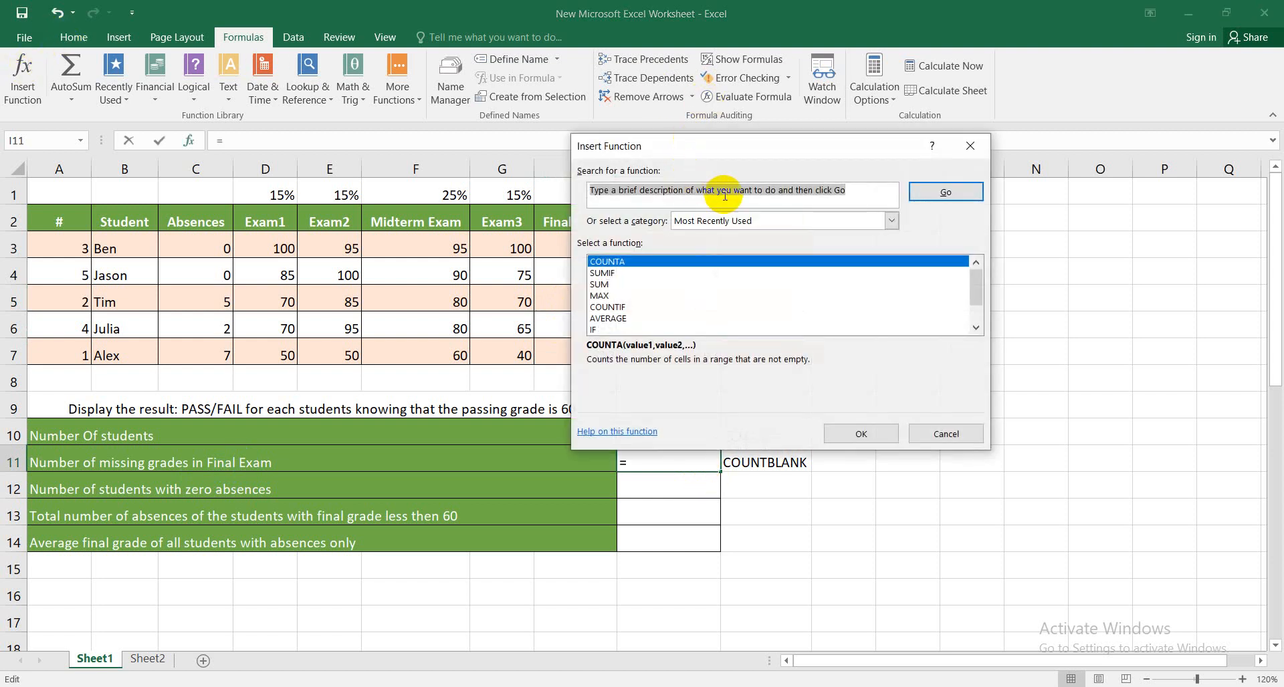
pyautogui.write('countbl')
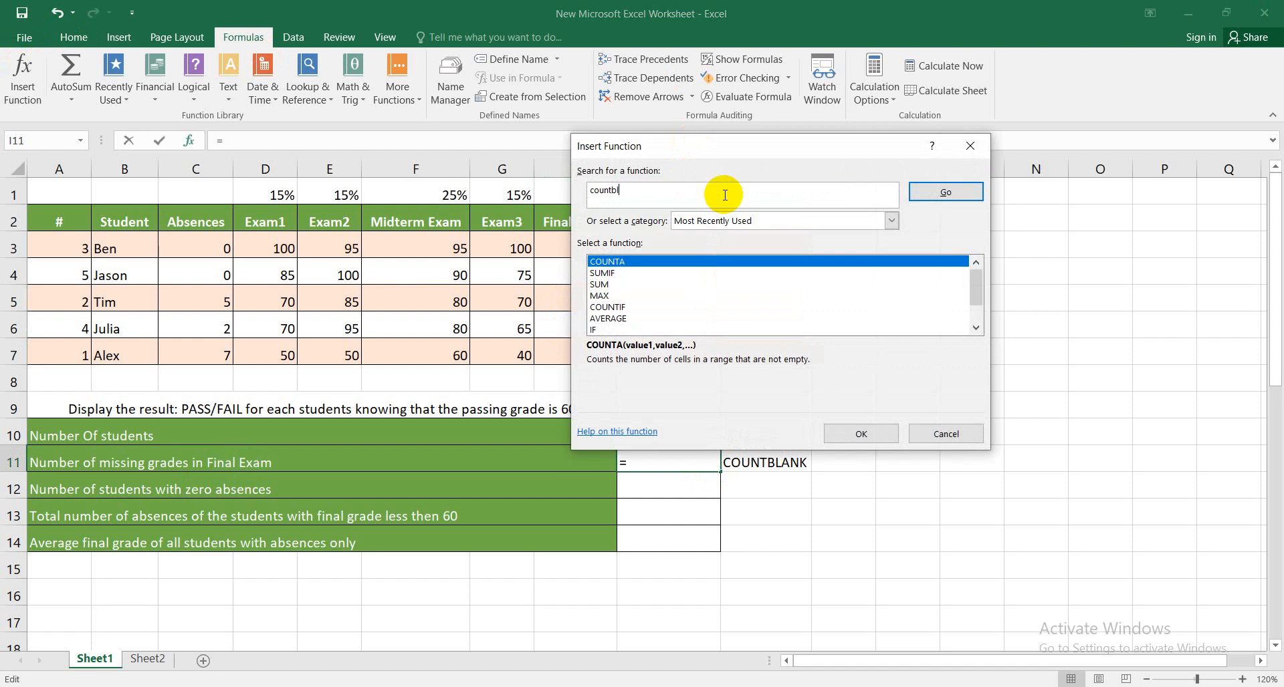
pyautogui.write('ank')
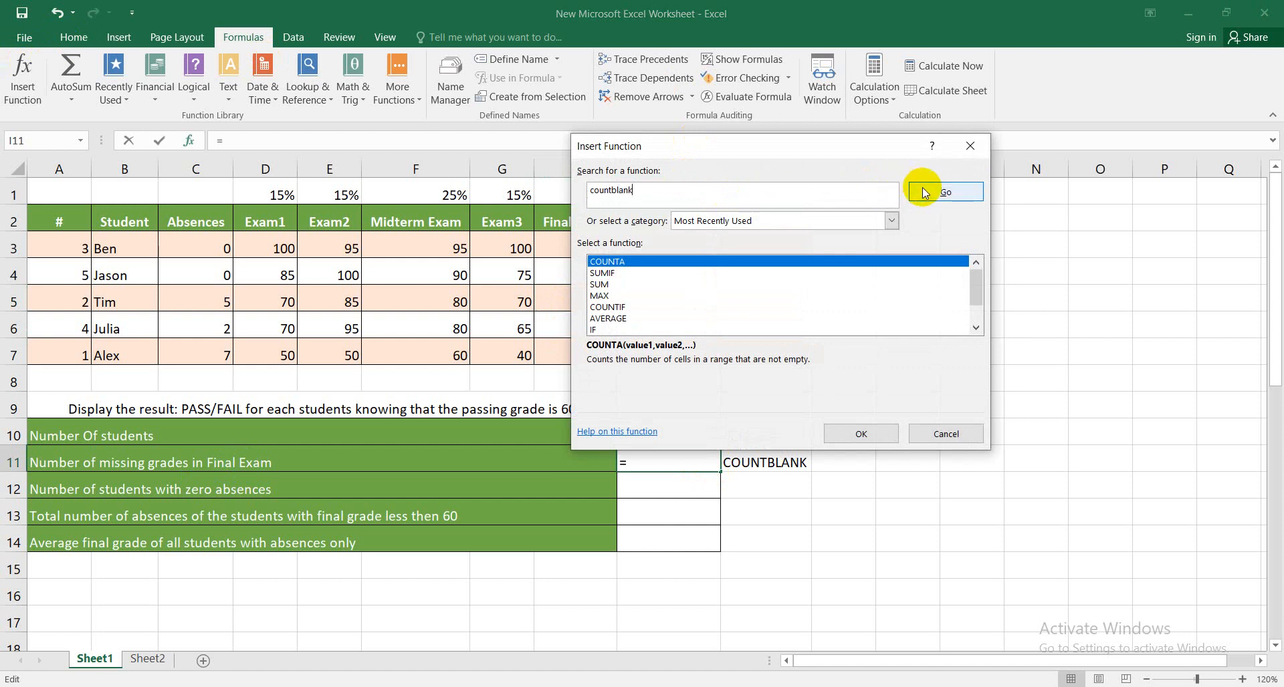
pyautogui.click(926, 193)
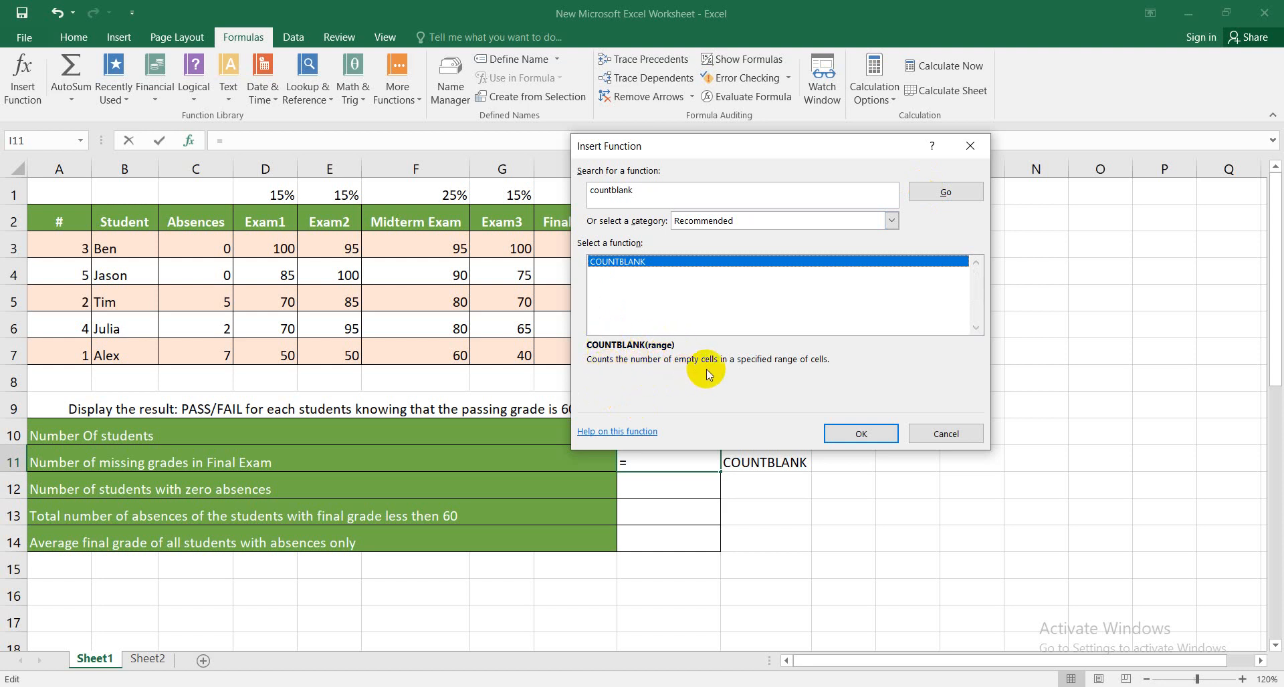
pyautogui.click(860, 433)
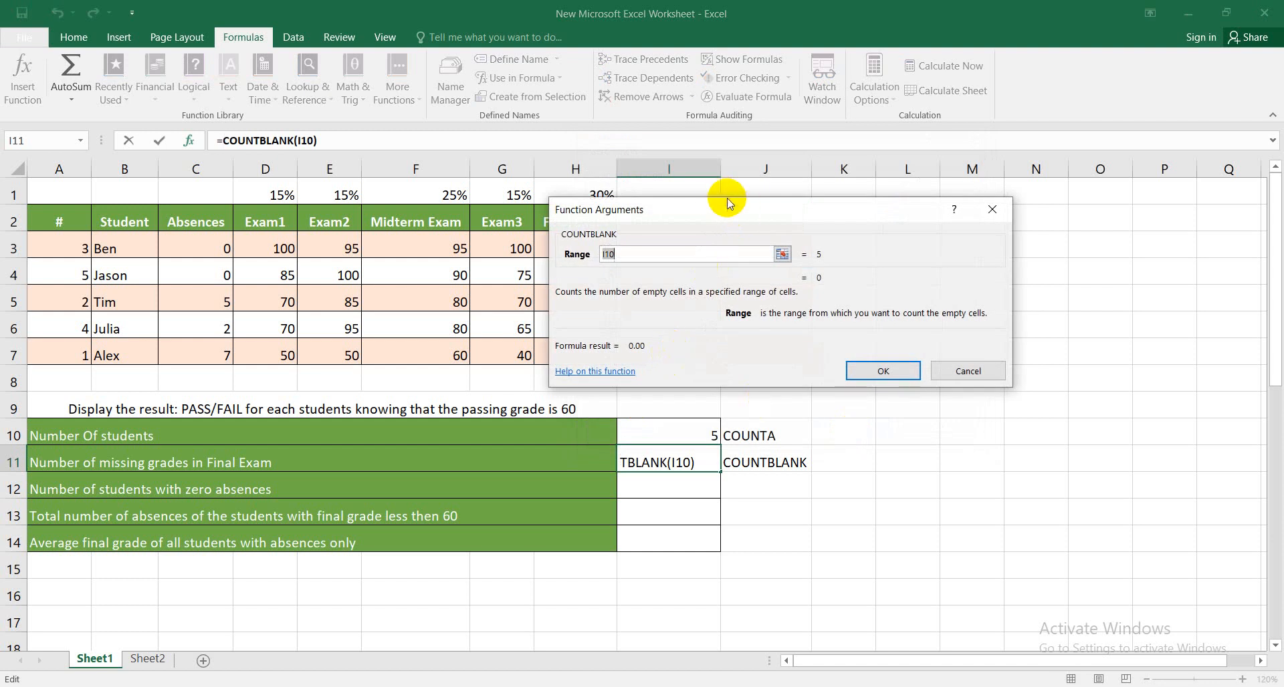
pyautogui.moveTo(715, 204); pyautogui.dragTo(849, 213)
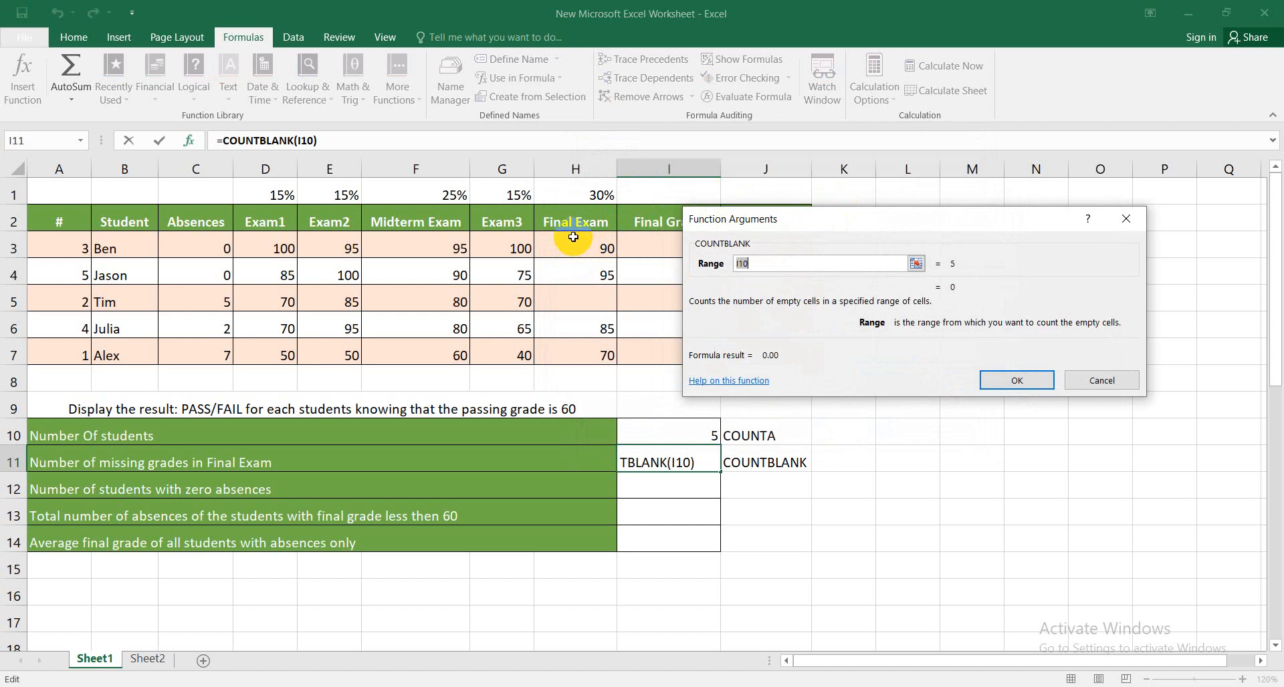
pyautogui.moveTo(573, 242); pyautogui.dragTo(572, 352)
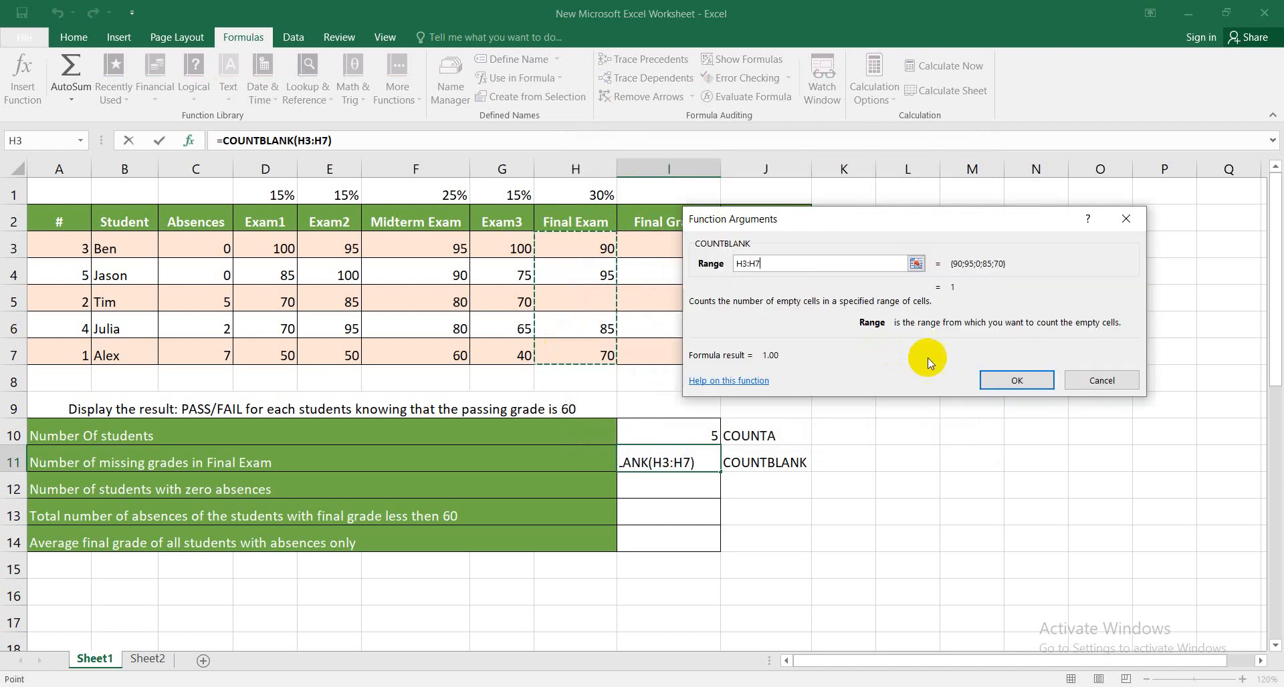
pyautogui.click(996, 377)
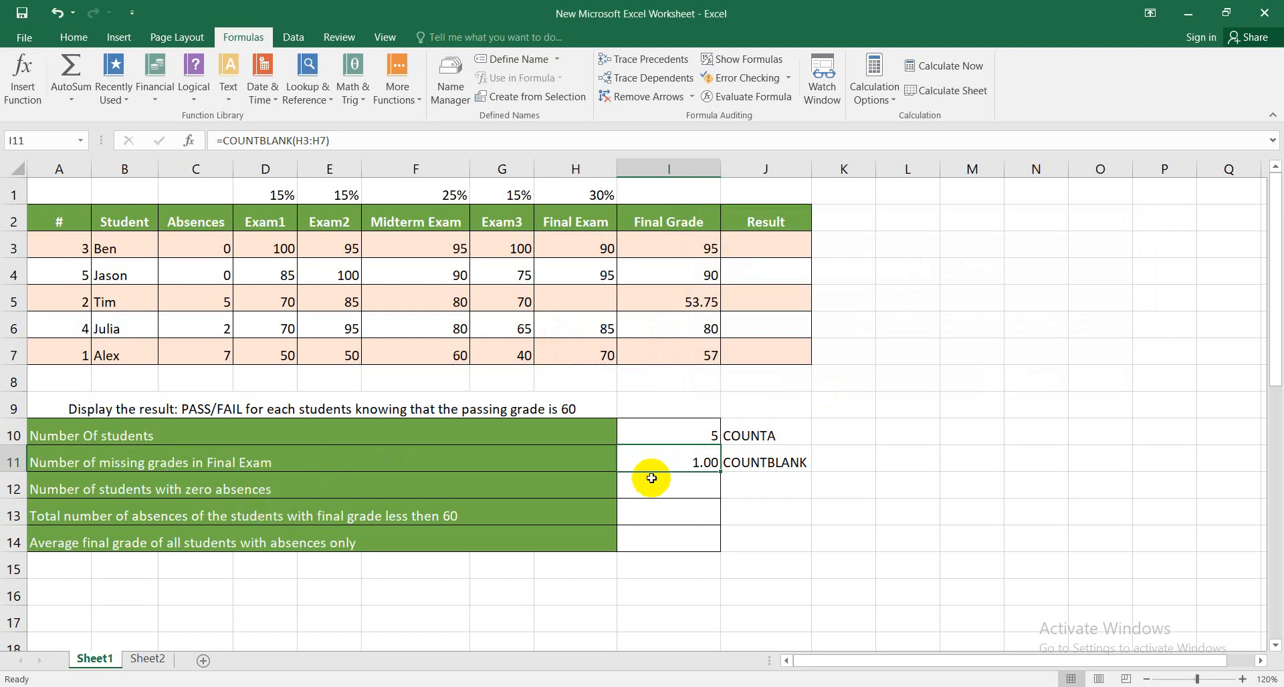
# - Format the missing-grades result in cell I11 to show no decimal places
pyautogui.click(74, 37)
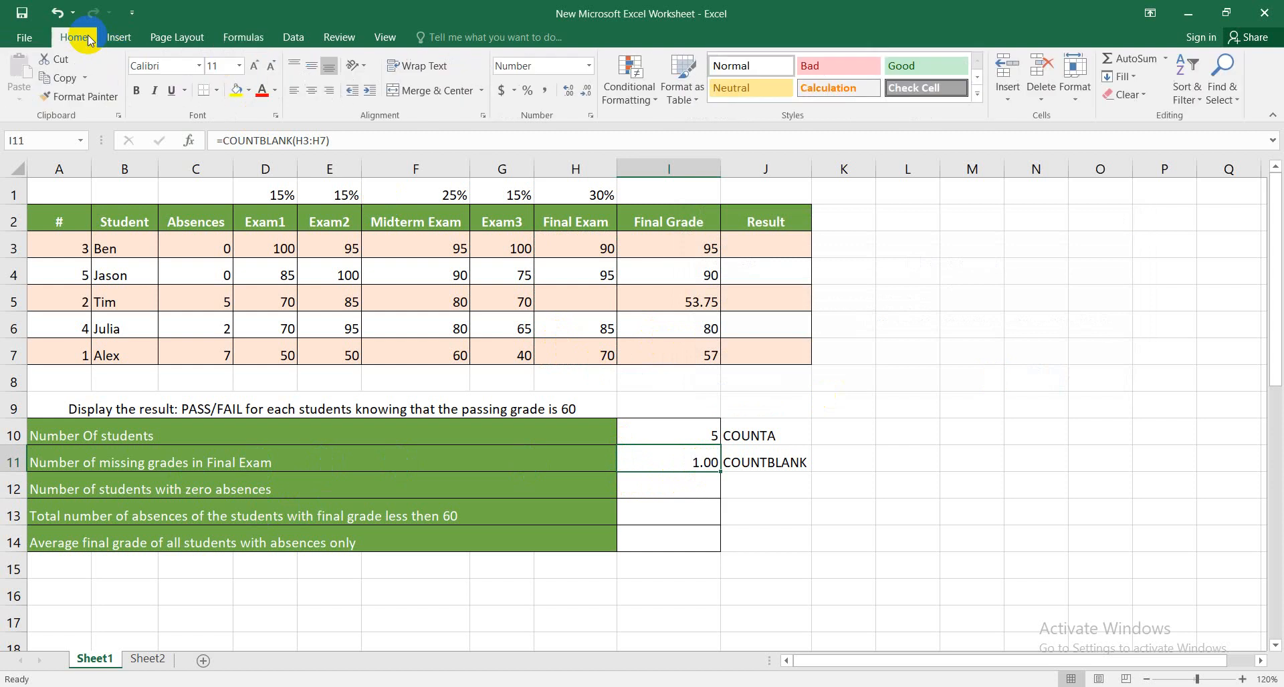
pyautogui.click(568, 97)
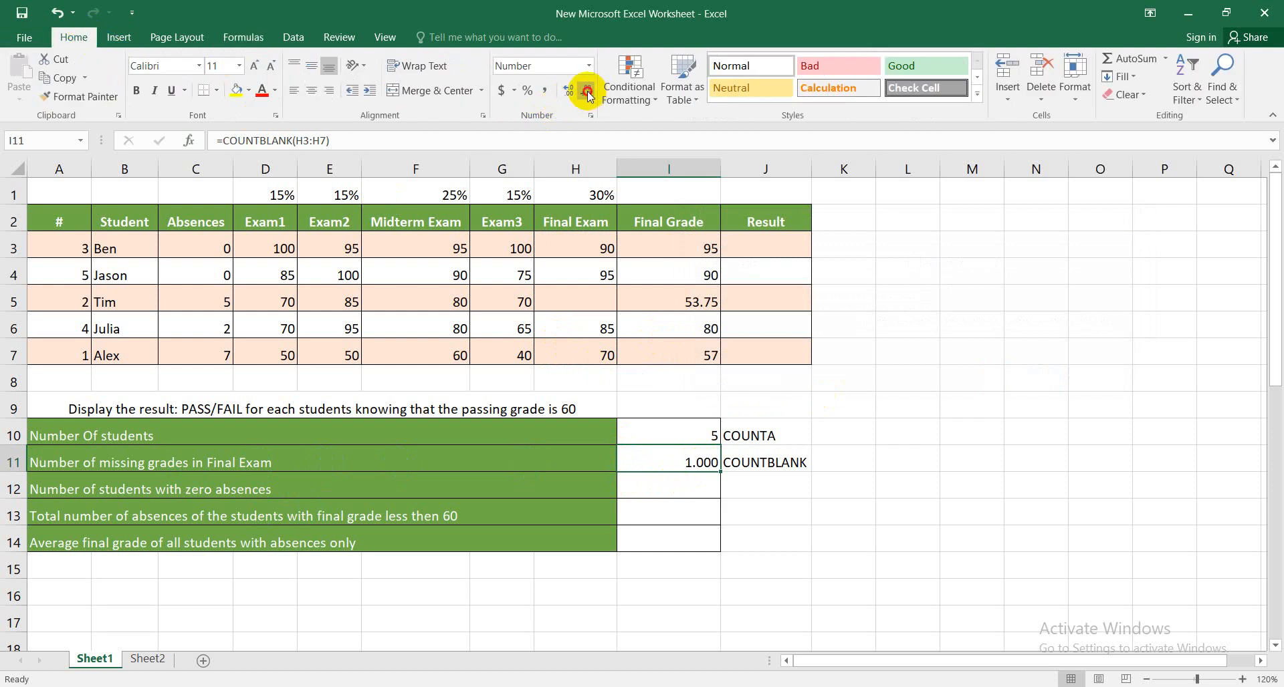
pyautogui.click(587, 93)
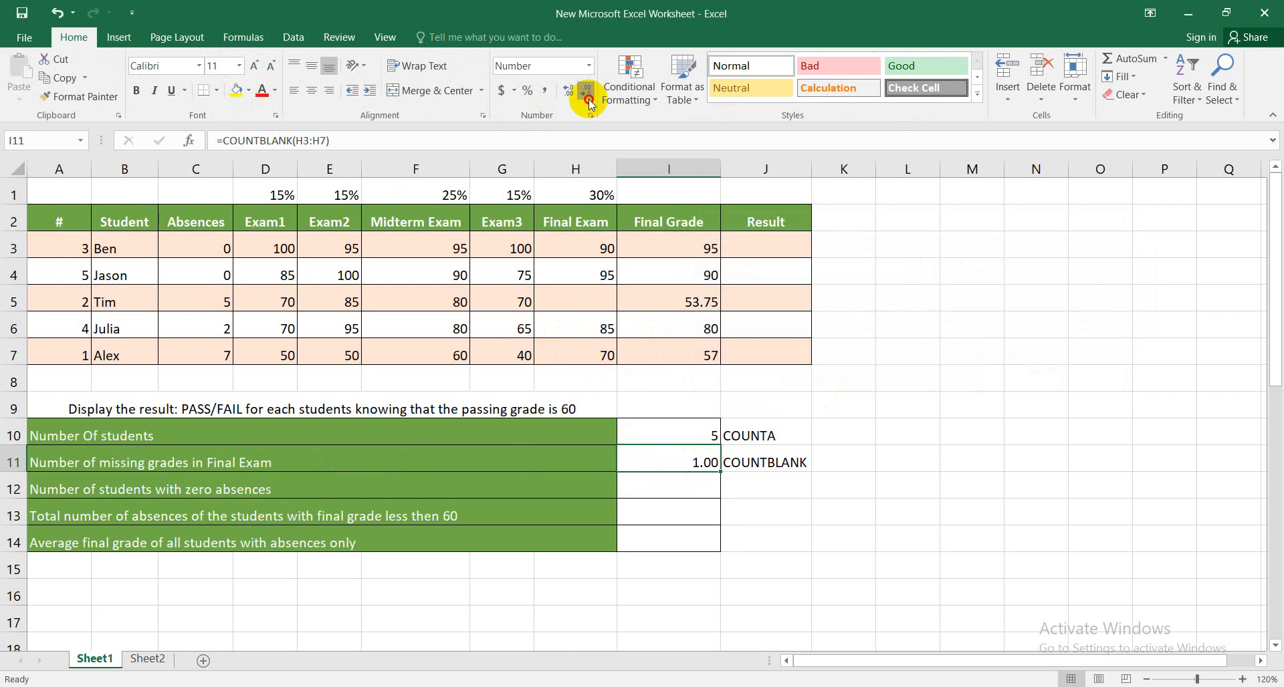
pyautogui.click(588, 99)
pyautogui.click(588, 99)
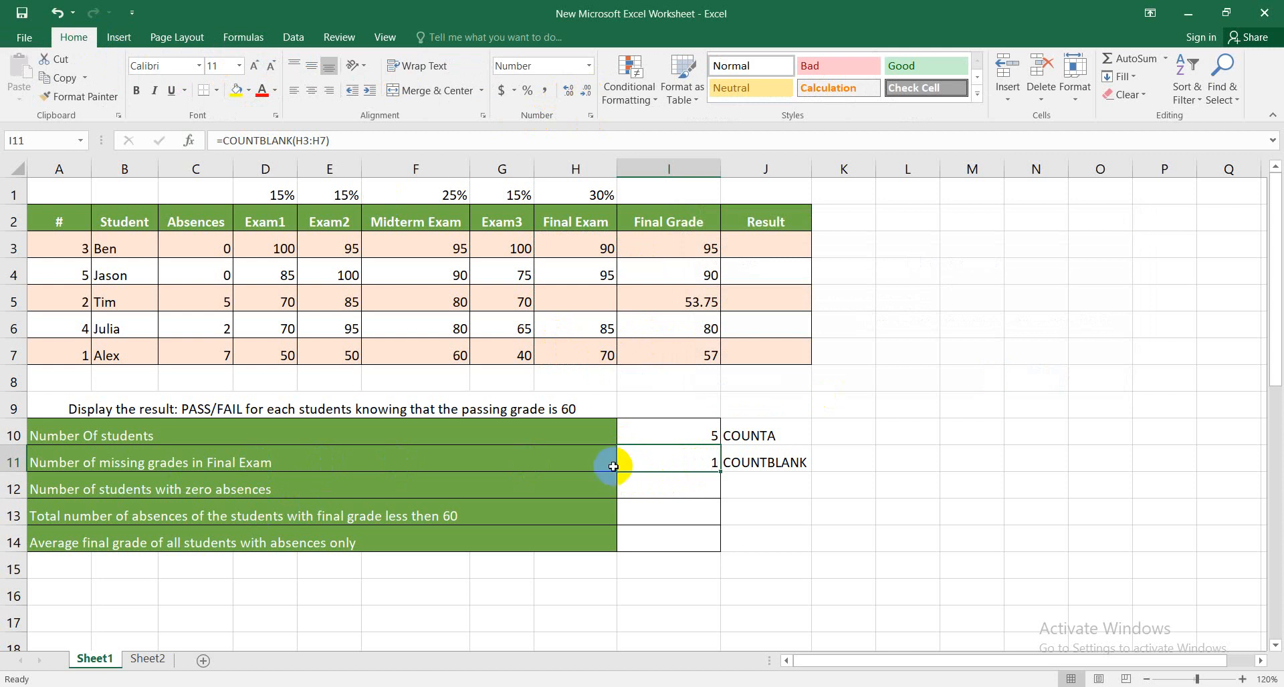
# - Enter the label COUNTIF in cell J12, beside the answer cell for students with zero absences
pyautogui.click(674, 492)
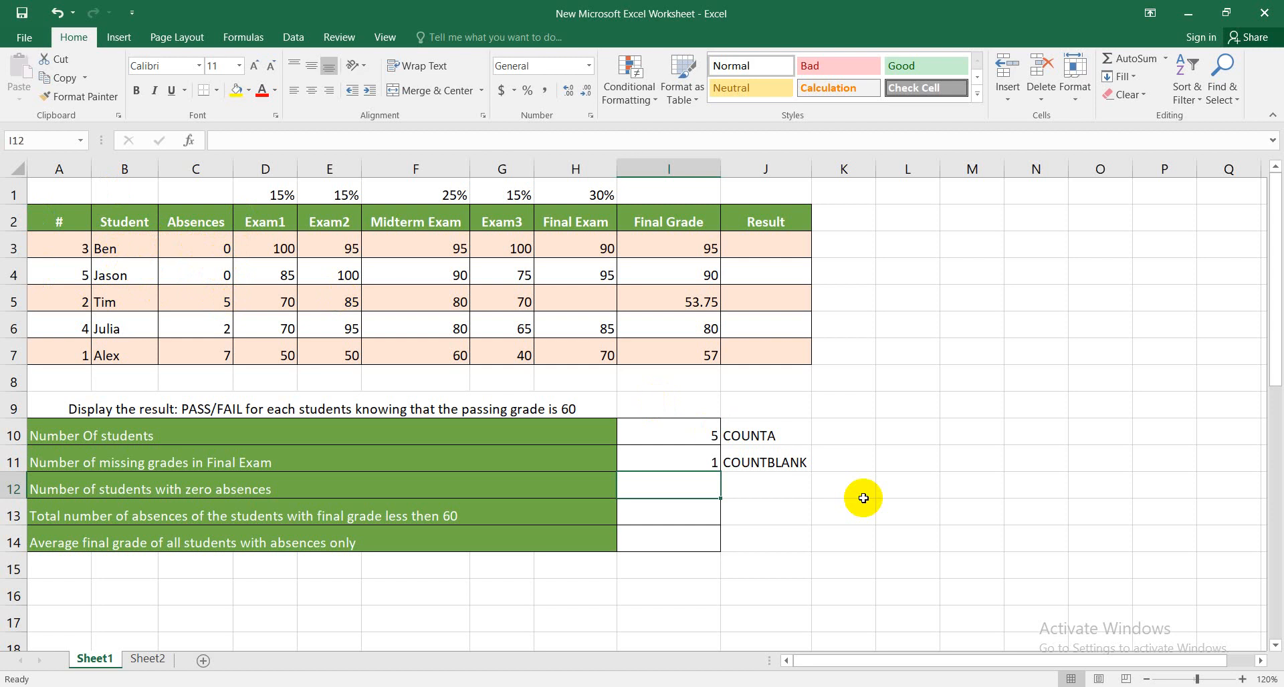
pyautogui.click(753, 485)
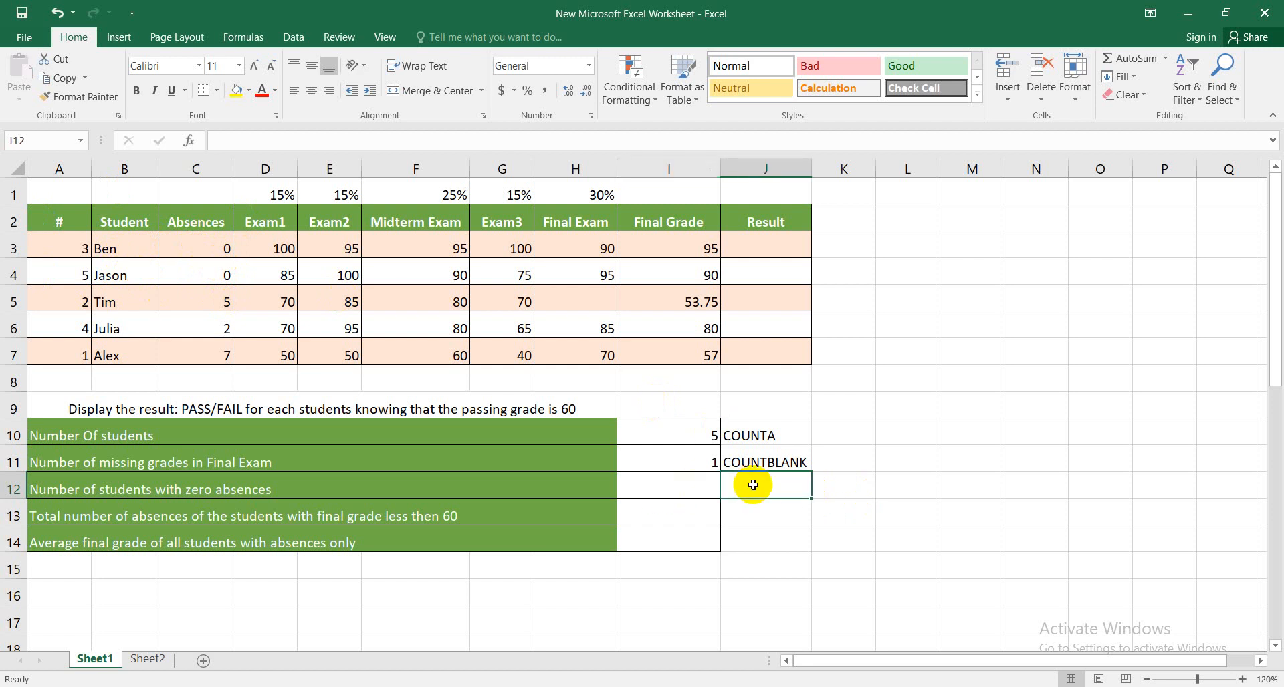
pyautogui.write('COUNT')
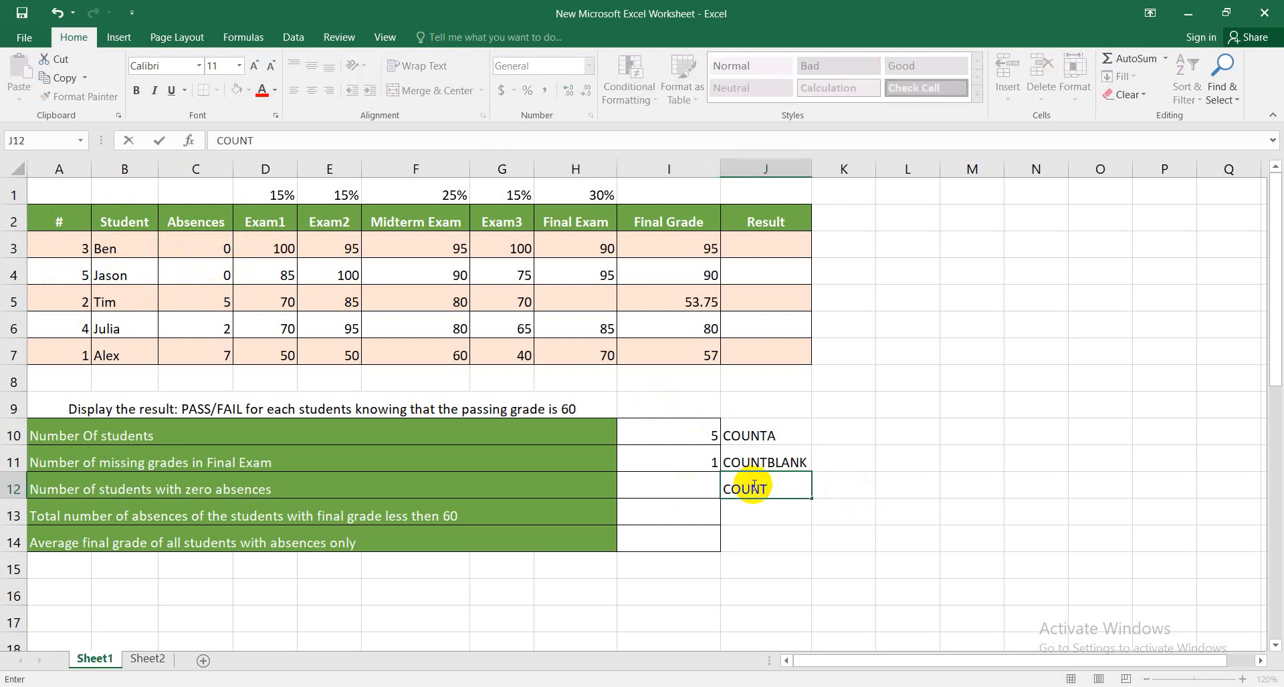
pyautogui.write('IF')
pyautogui.click(696, 486)
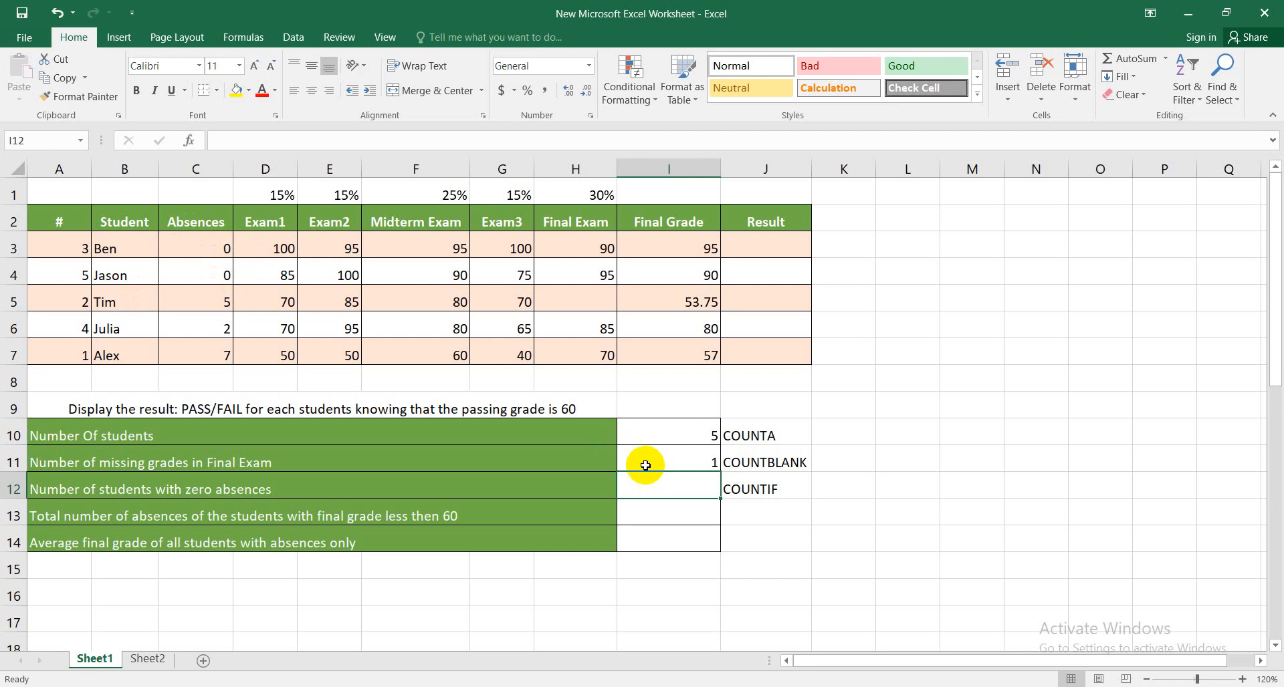
# - Try a COUNTIF function in cell I12 that counts the zeros in C3:C7, and clear the cell
pyautogui.click(228, 37)
pyautogui.click(23, 75)
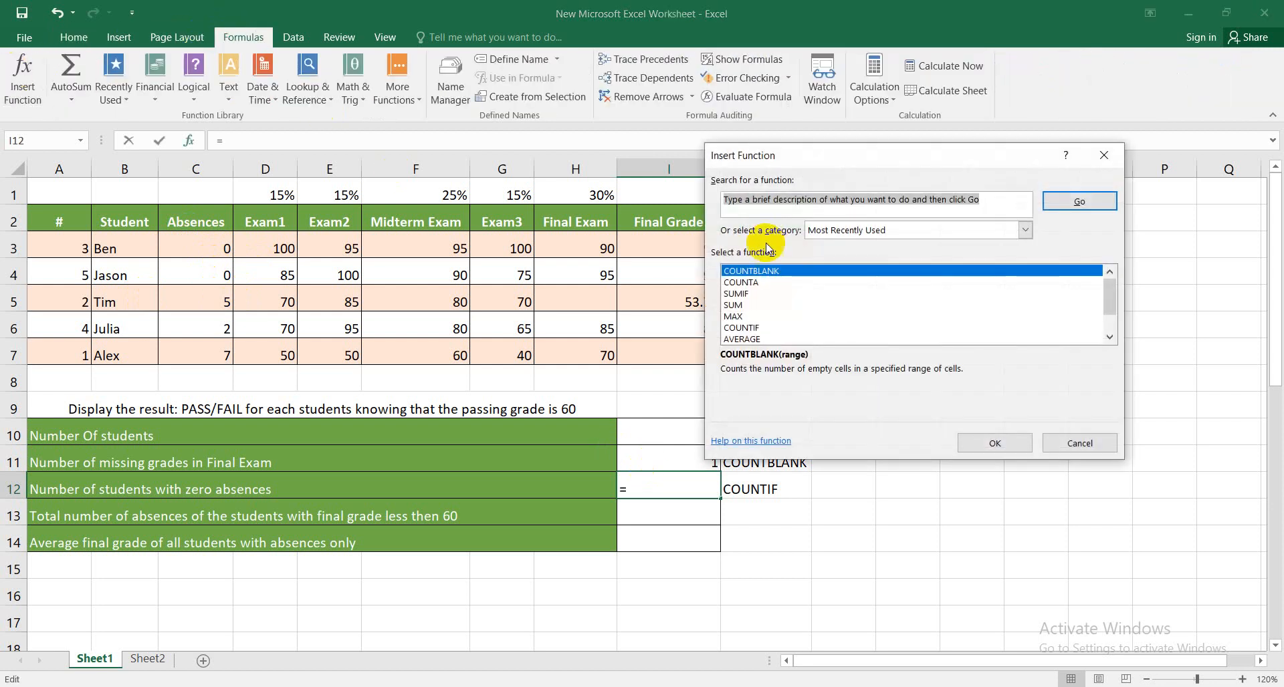
pyautogui.click(750, 328)
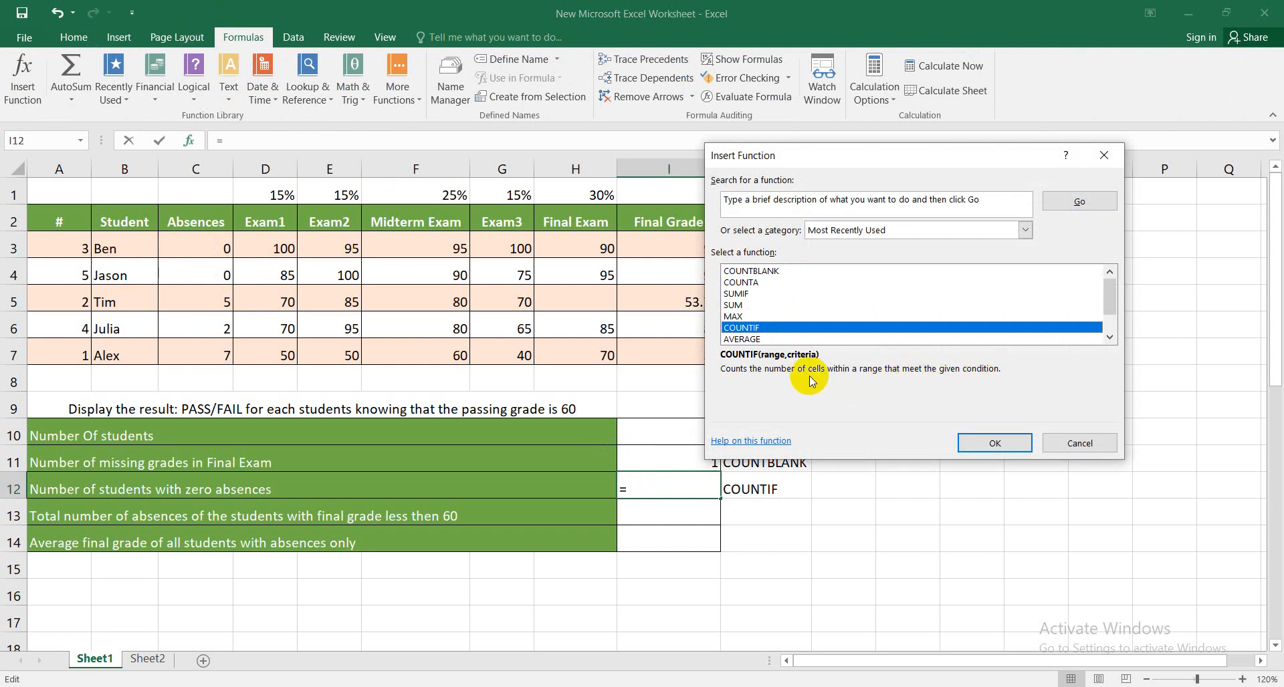
pyautogui.click(1015, 443)
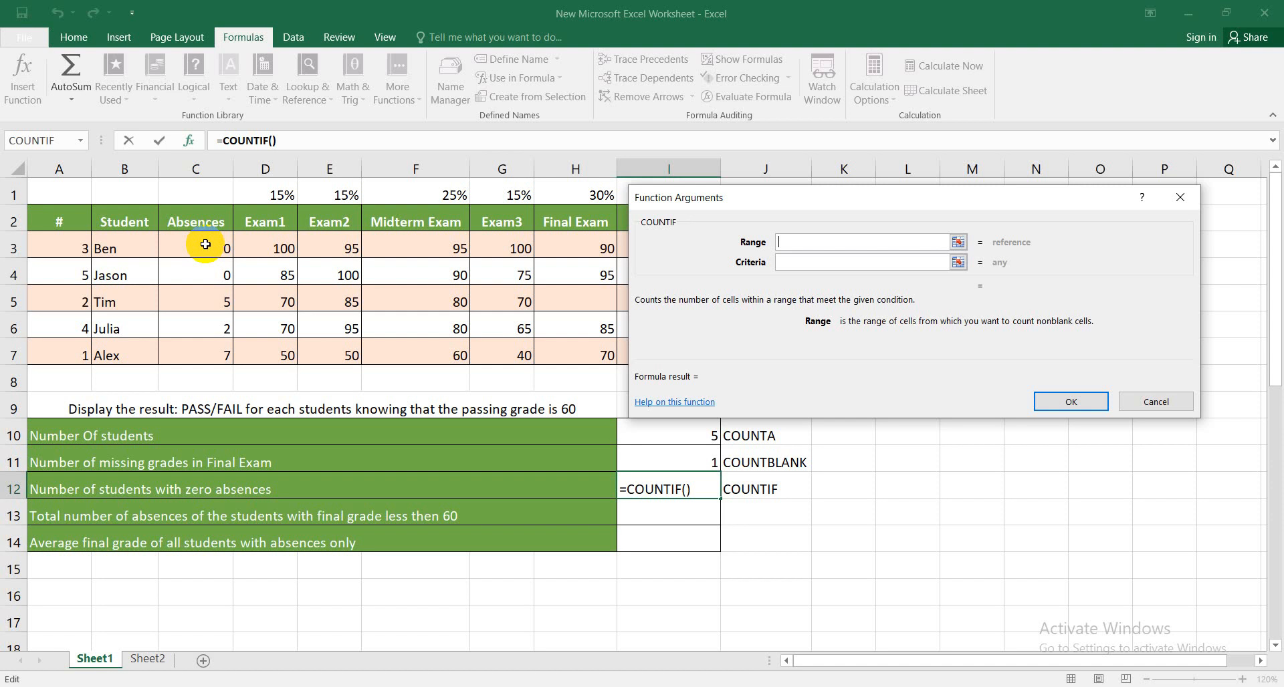
pyautogui.moveTo(206, 244); pyautogui.dragTo(202, 346)
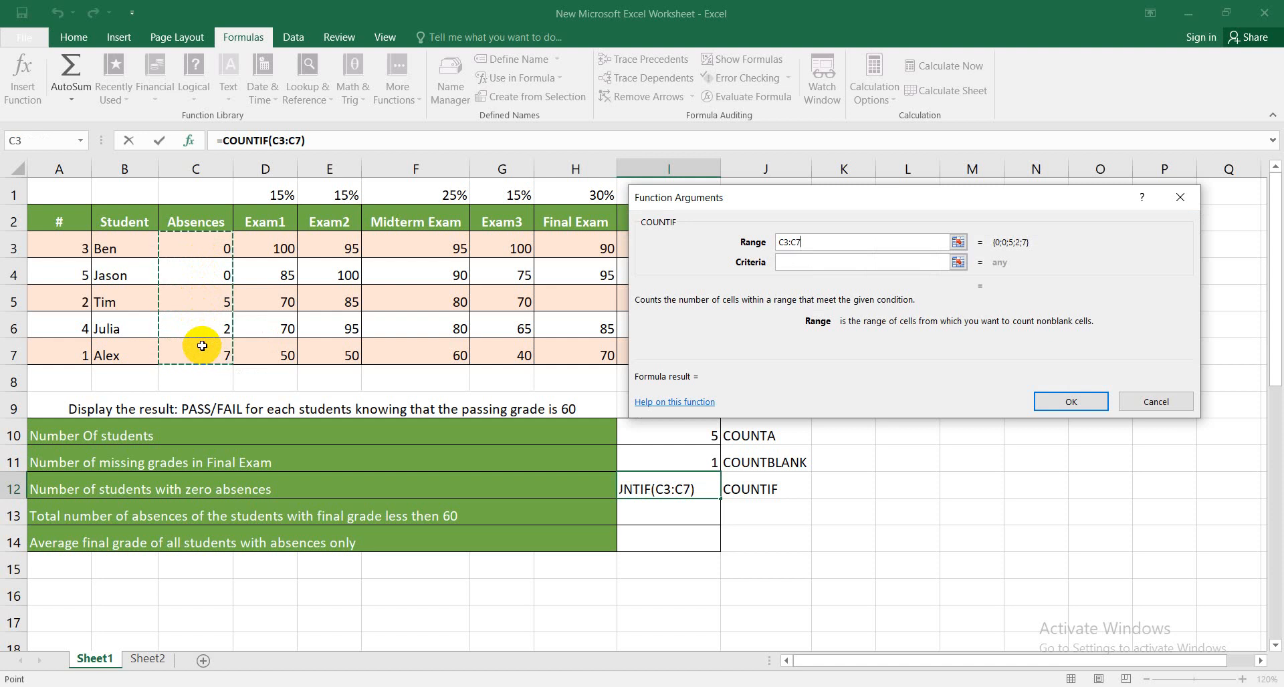
pyautogui.click(807, 260)
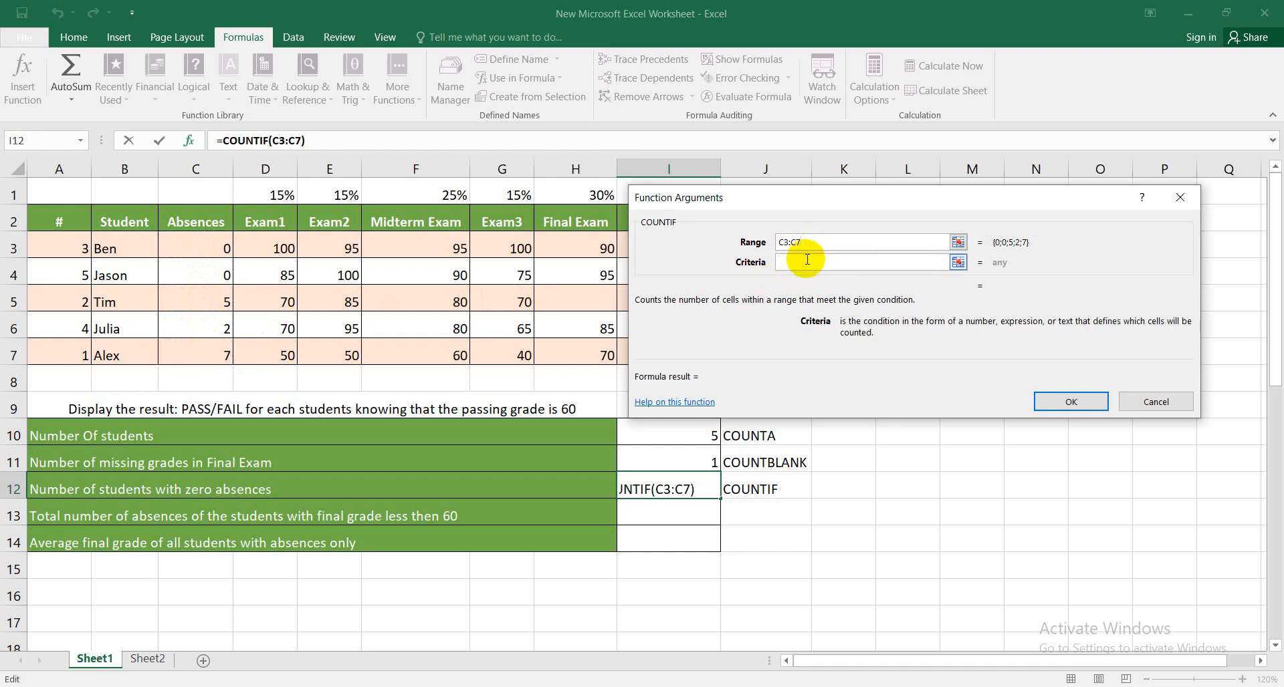
pyautogui.write('0')
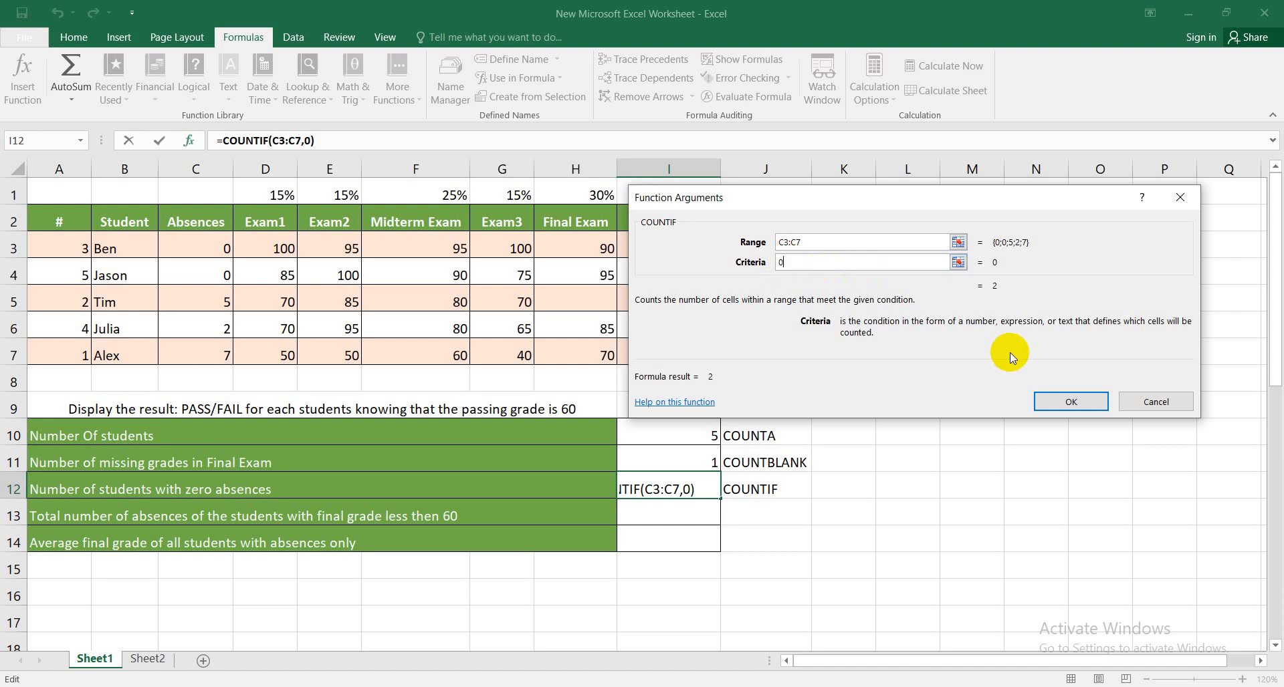
pyautogui.click(1069, 403)
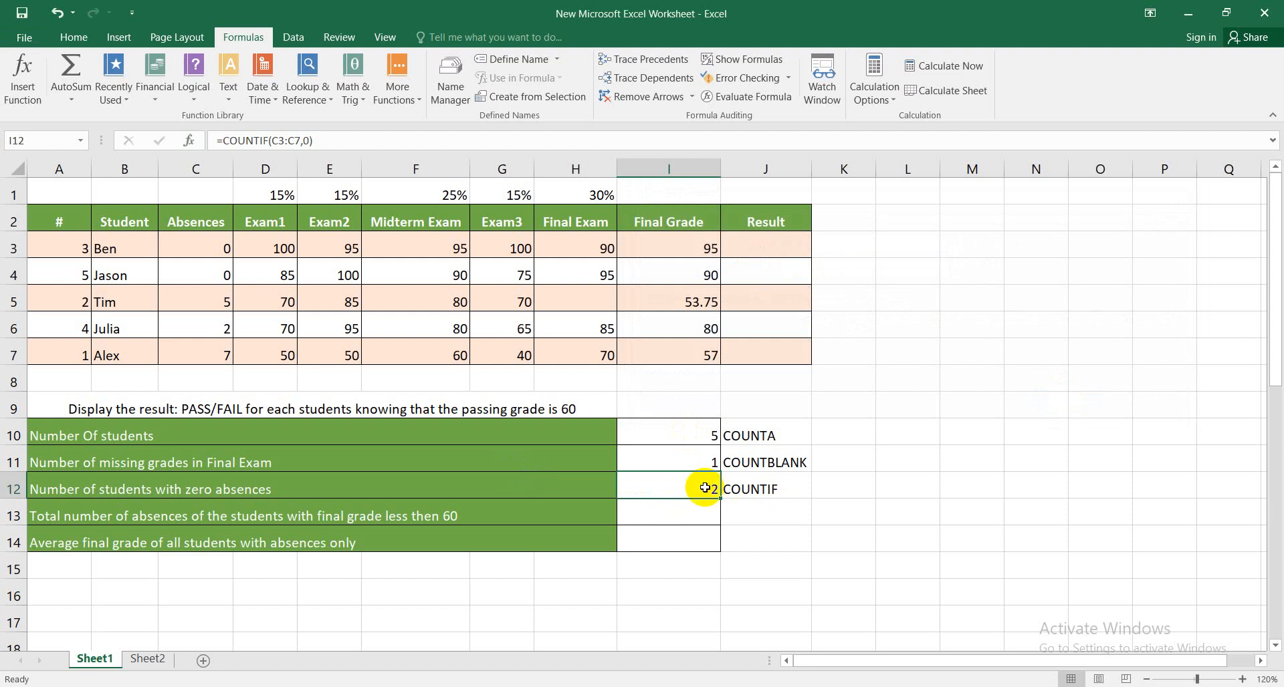
pyautogui.press('Delete')
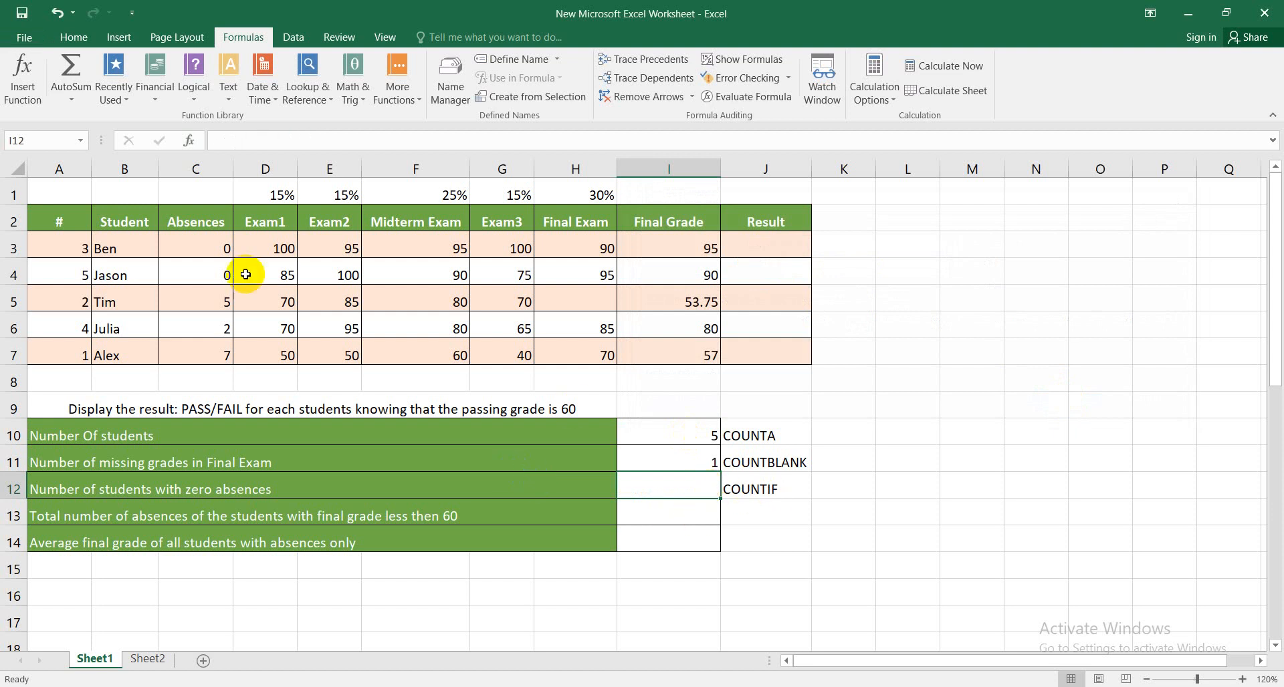
# - Insert a COUNTIF function in cell I12 with the Absences cells C3:C7 as range and 0 as criteria
pyautogui.click(18, 82)
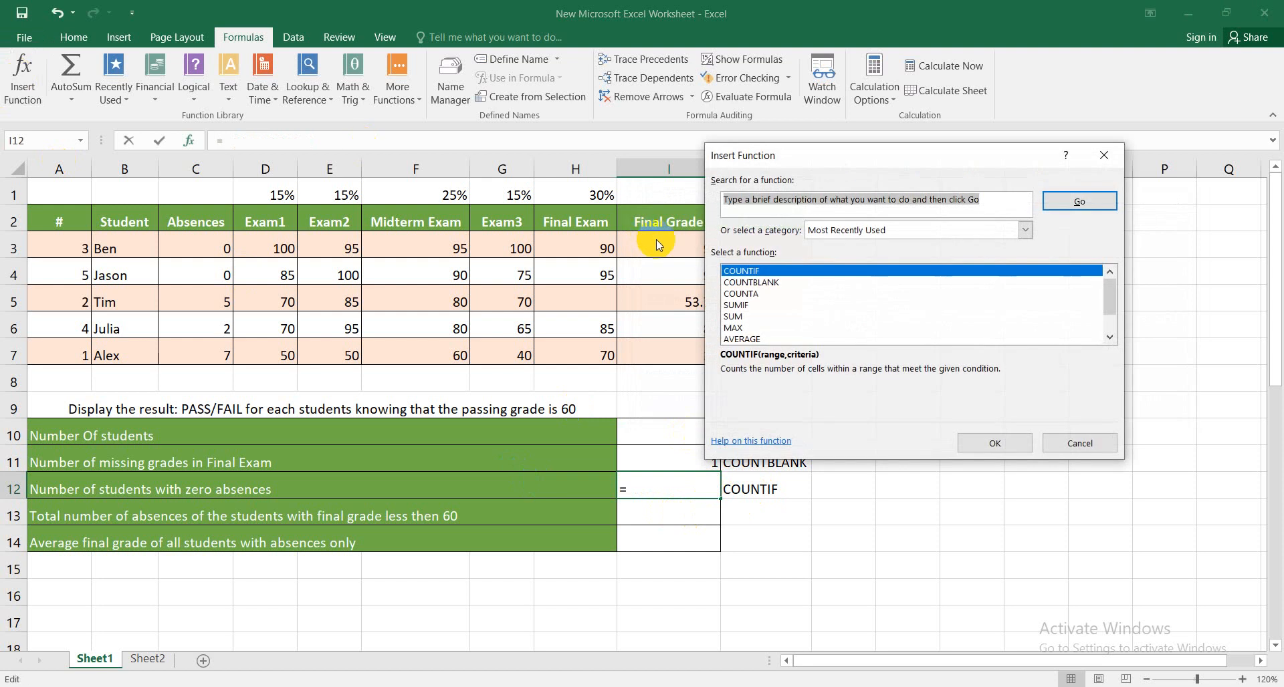
pyautogui.click(991, 443)
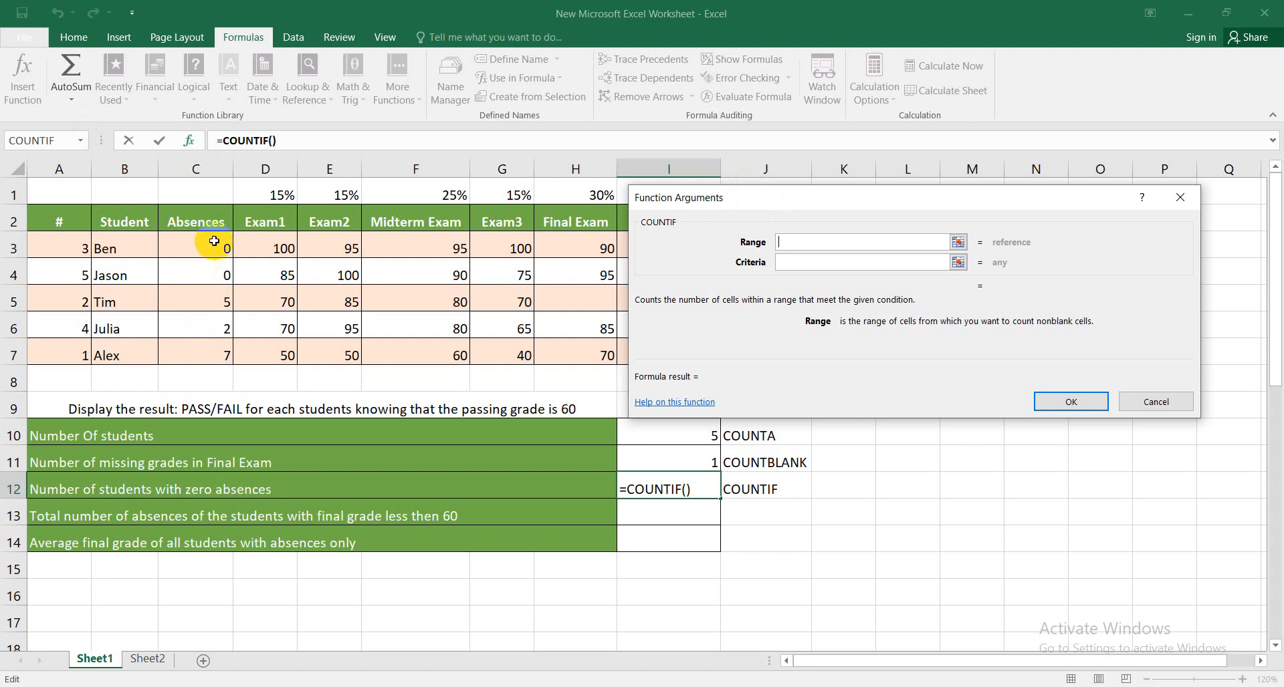
pyautogui.moveTo(214, 241); pyautogui.dragTo(211, 348)
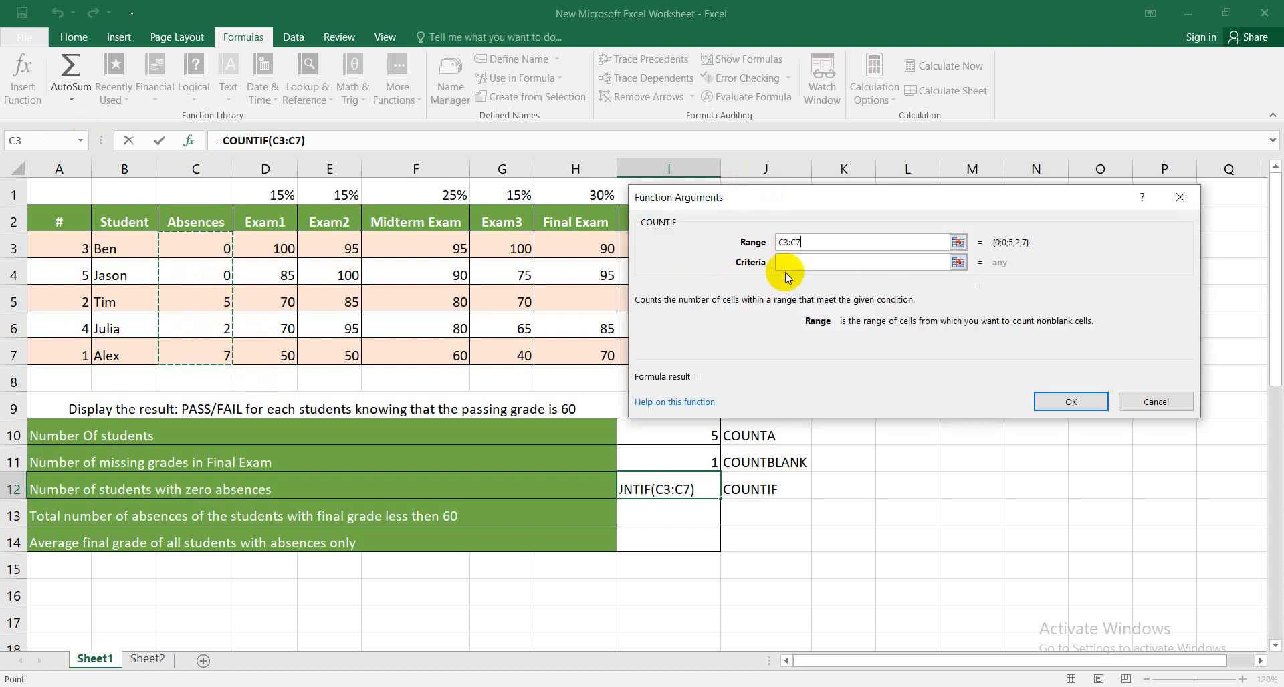
pyautogui.click(814, 265)
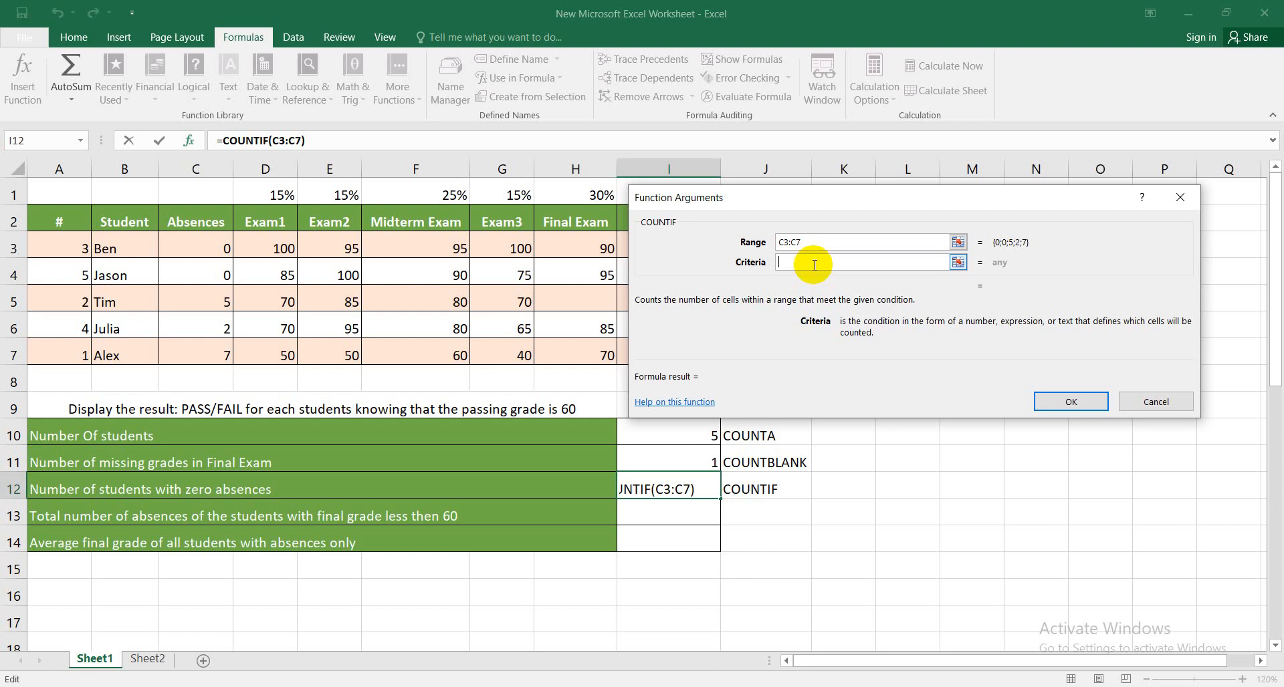
pyautogui.write('0')
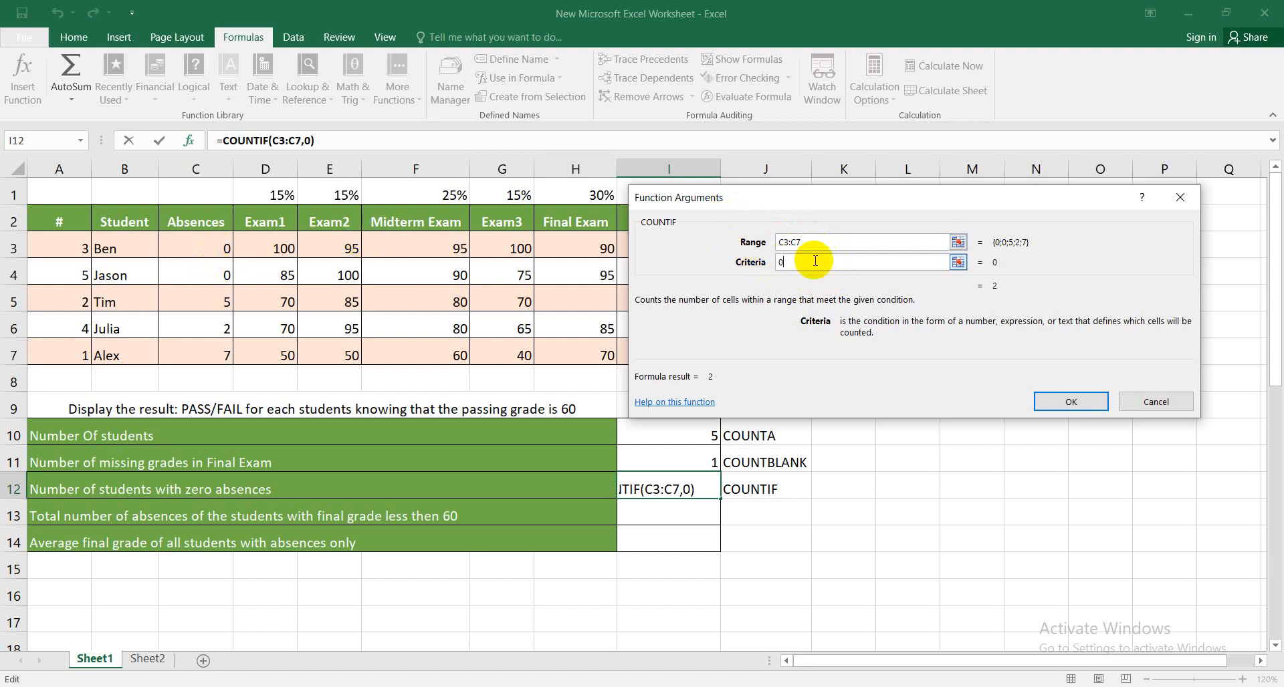
pyautogui.click(1072, 402)
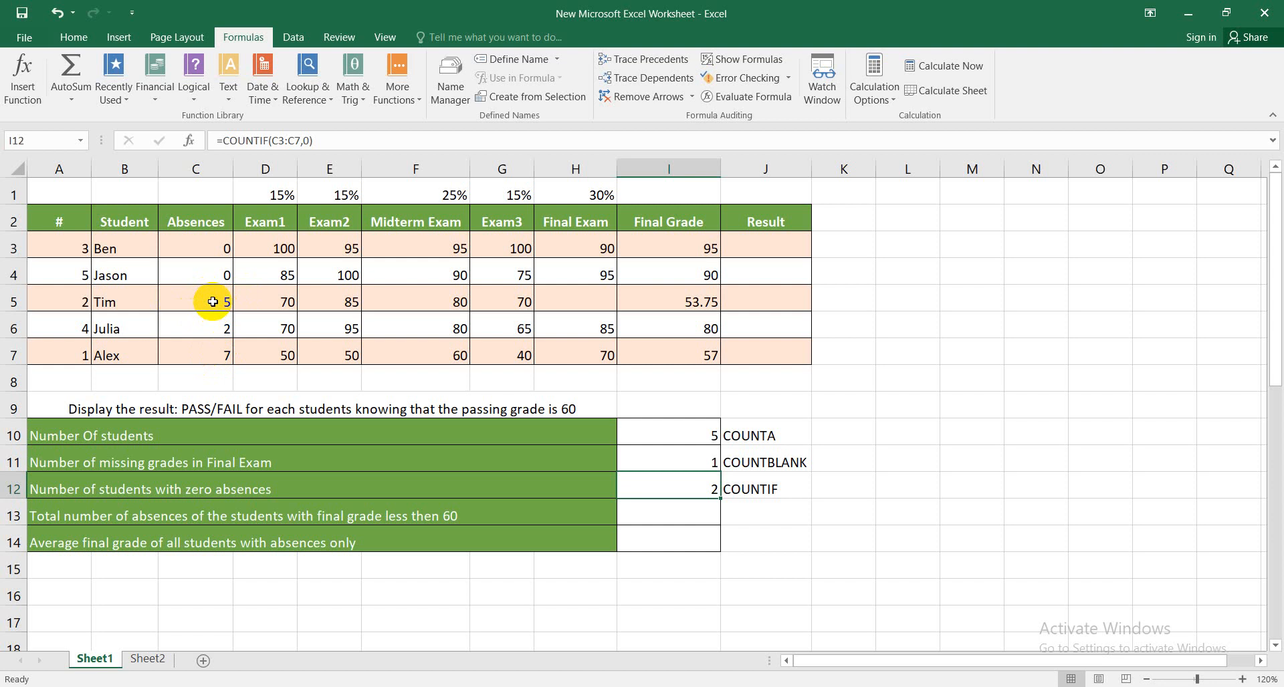
# - Enter the label SUMIF in cell J13, beside the answer cell for total absences of students below 60
pyautogui.click(770, 519)
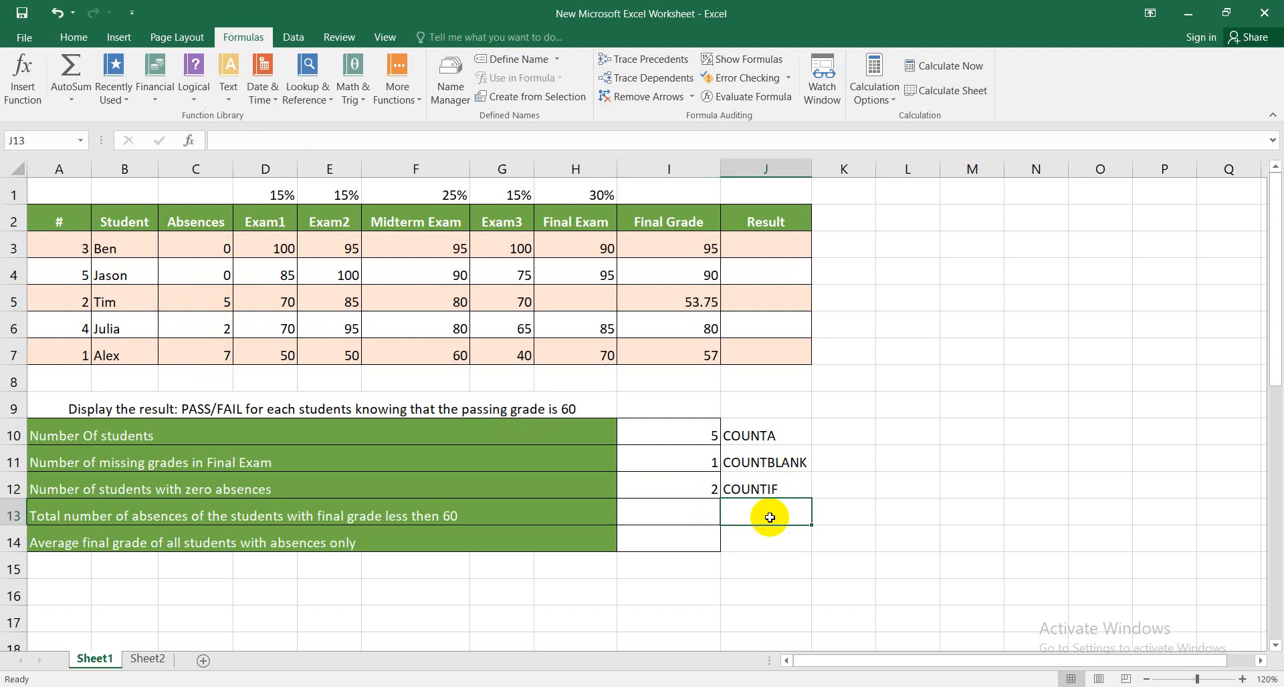
pyautogui.write('SU')
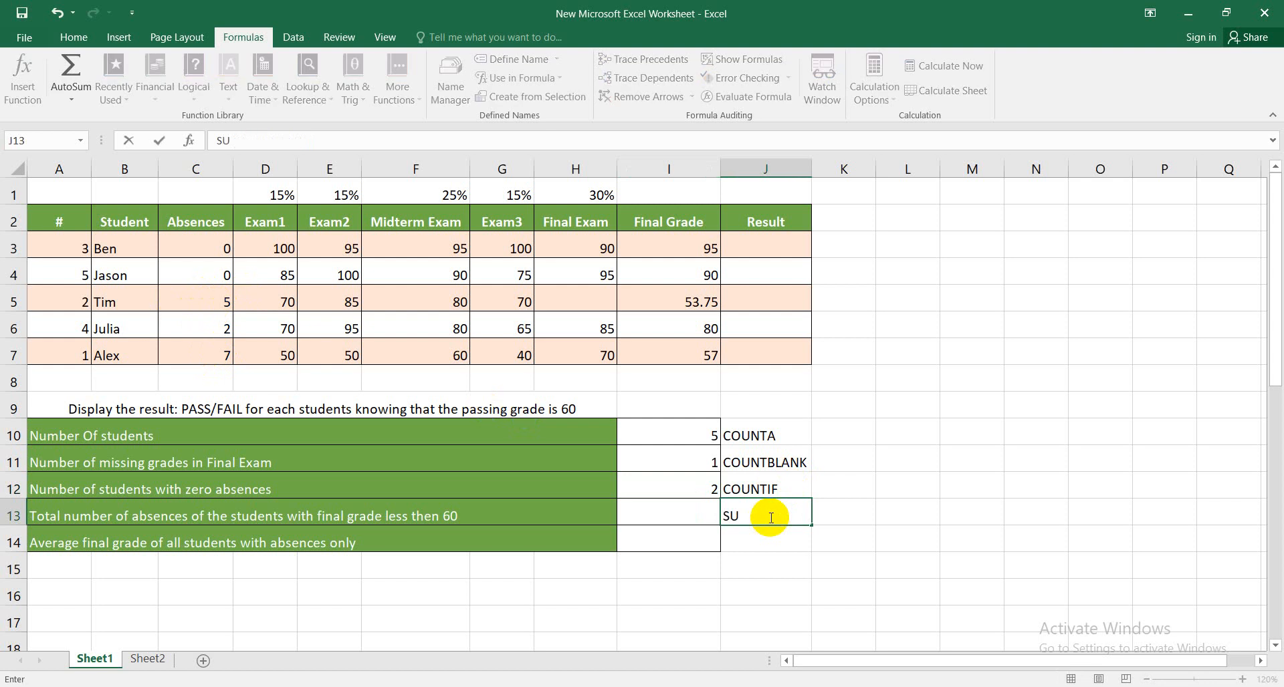
pyautogui.write('MIF')
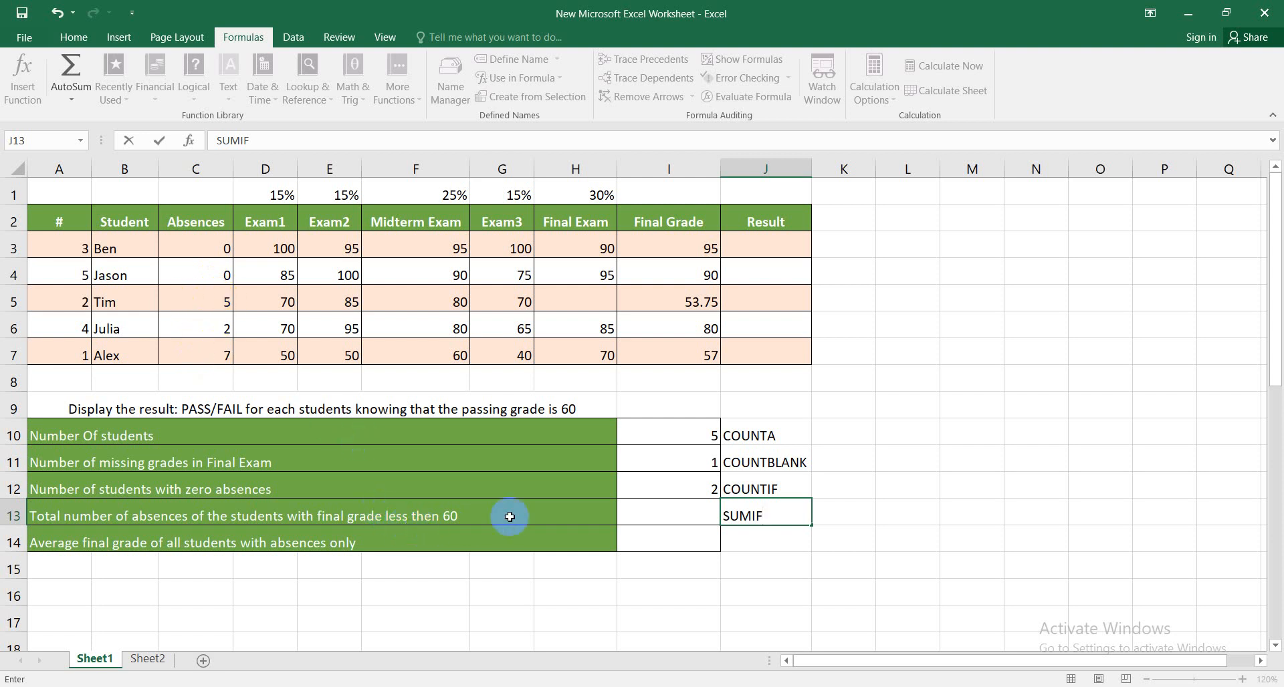
pyautogui.click(682, 509)
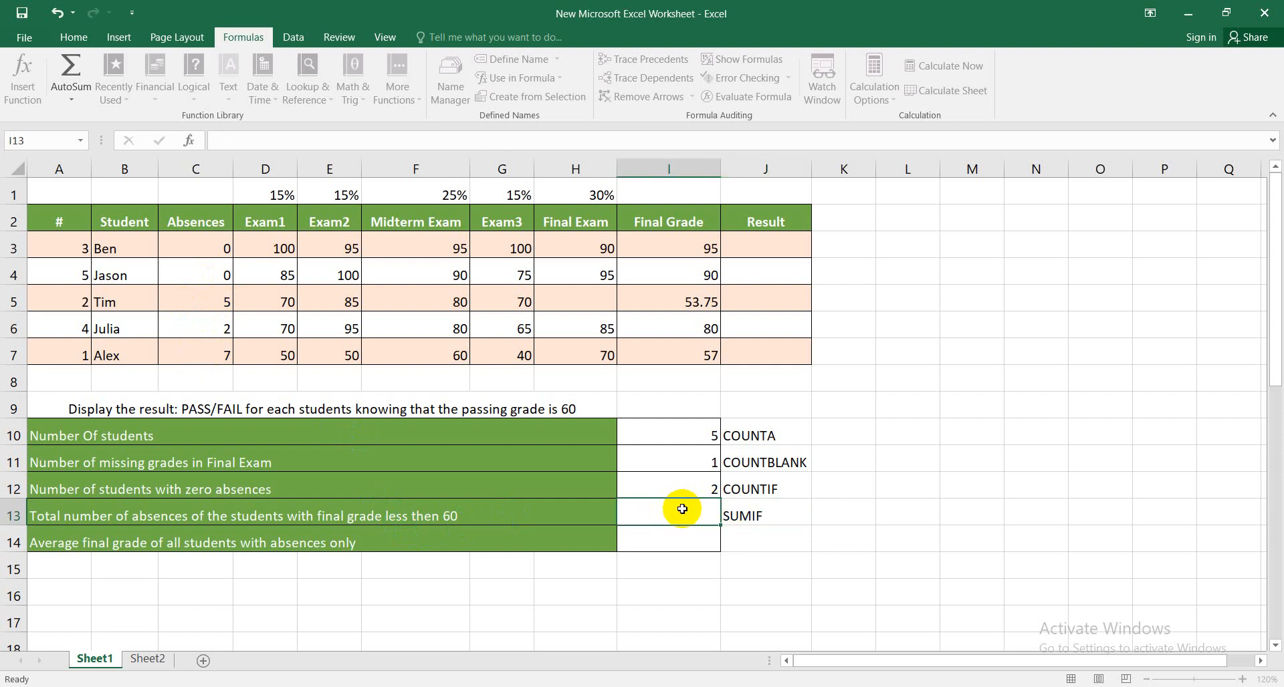
# - Start a SUMIF function in cell I13 with the Final Grade cells I3:I7 as the range
pyautogui.click(27, 85)
pyautogui.click(735, 304)
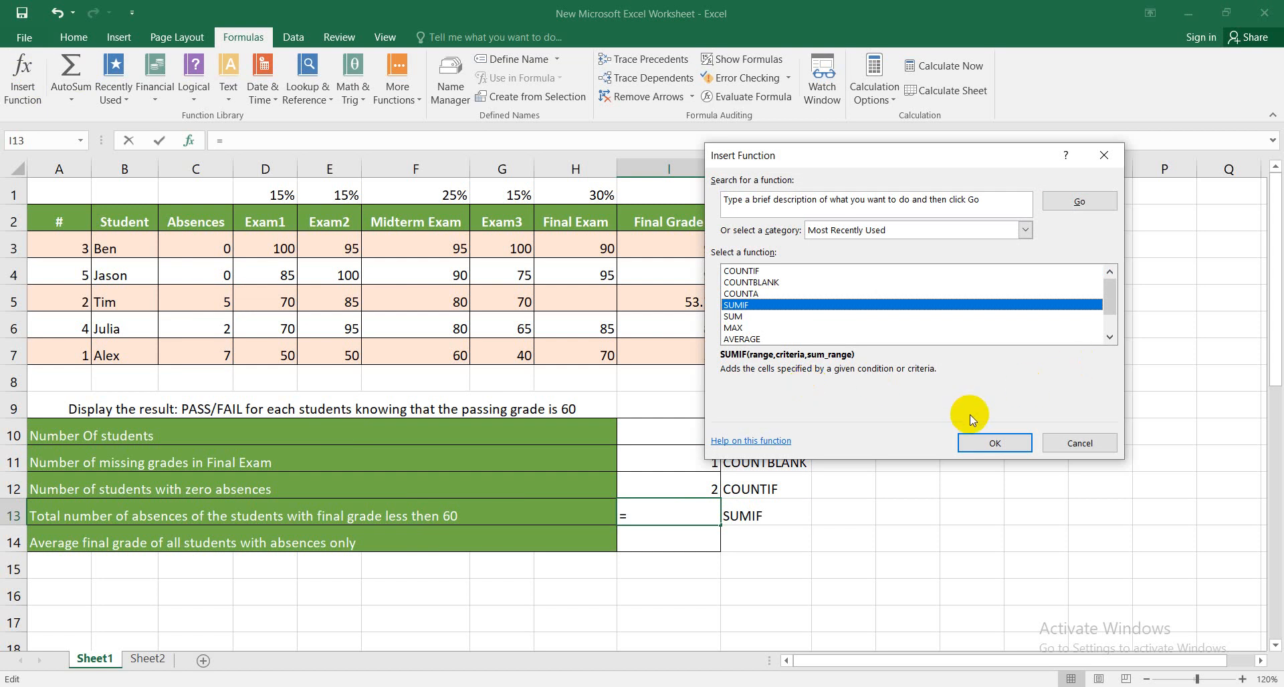
pyautogui.click(991, 443)
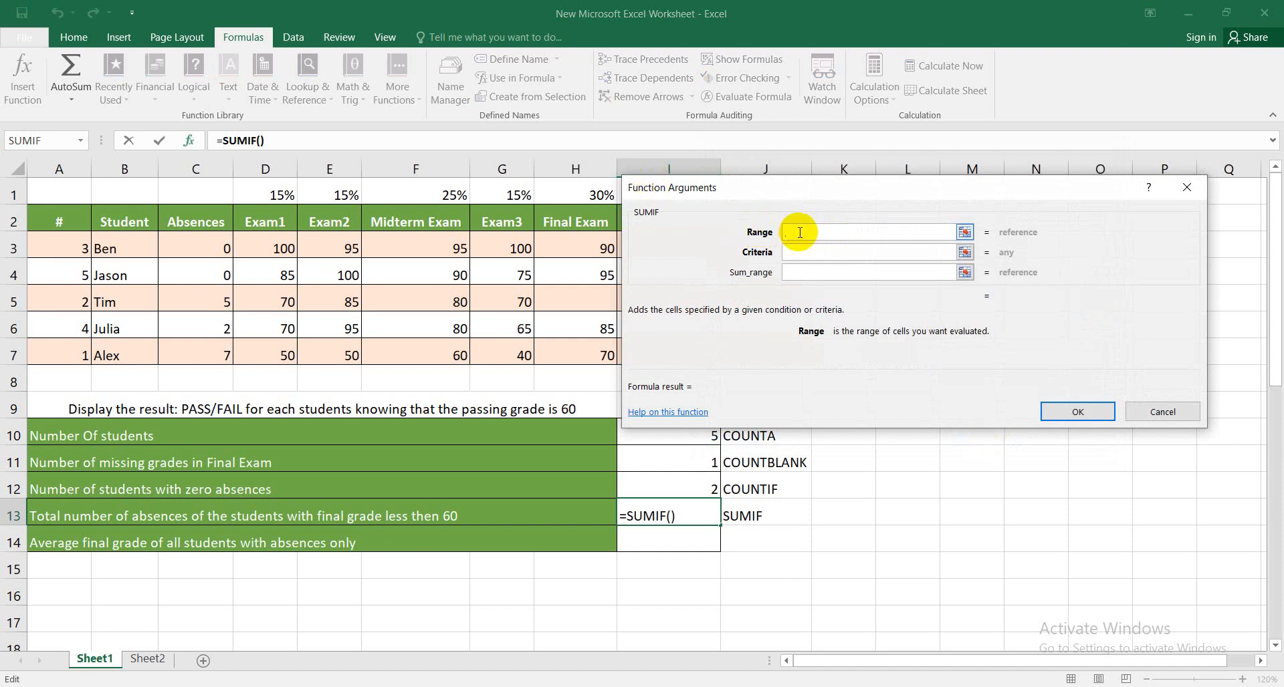
pyautogui.moveTo(808, 198); pyautogui.dragTo(909, 204)
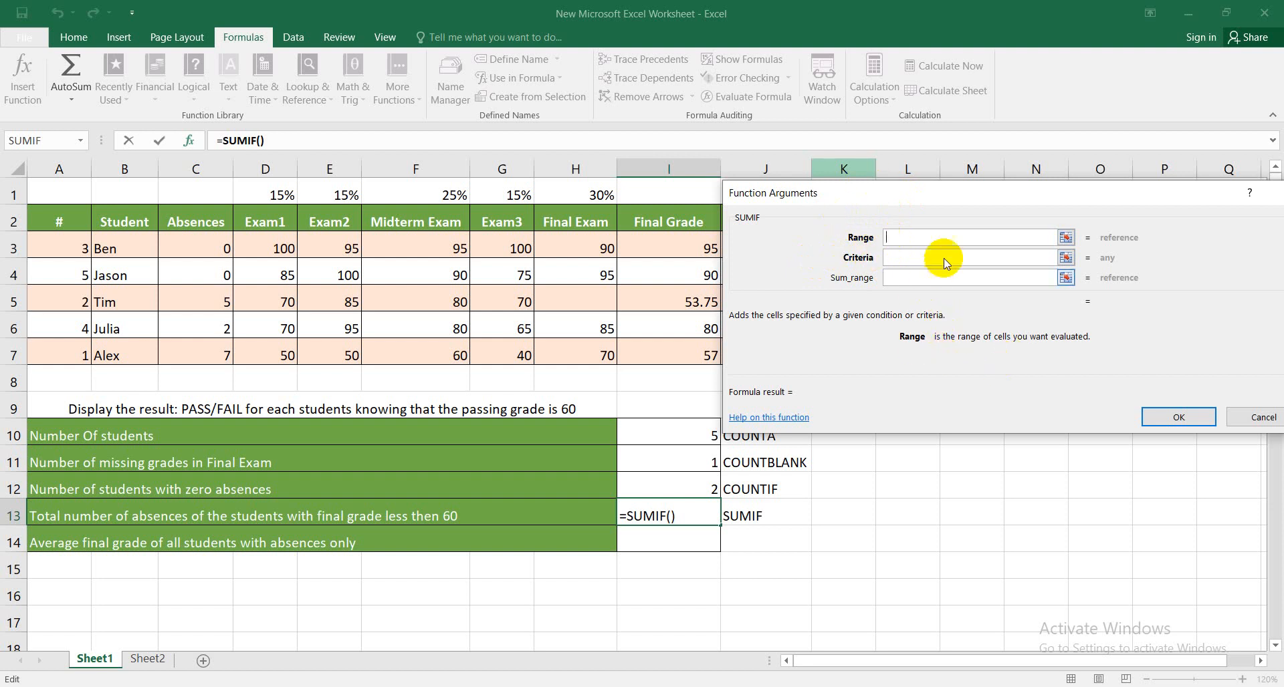
pyautogui.moveTo(985, 200); pyautogui.dragTo(850, 206)
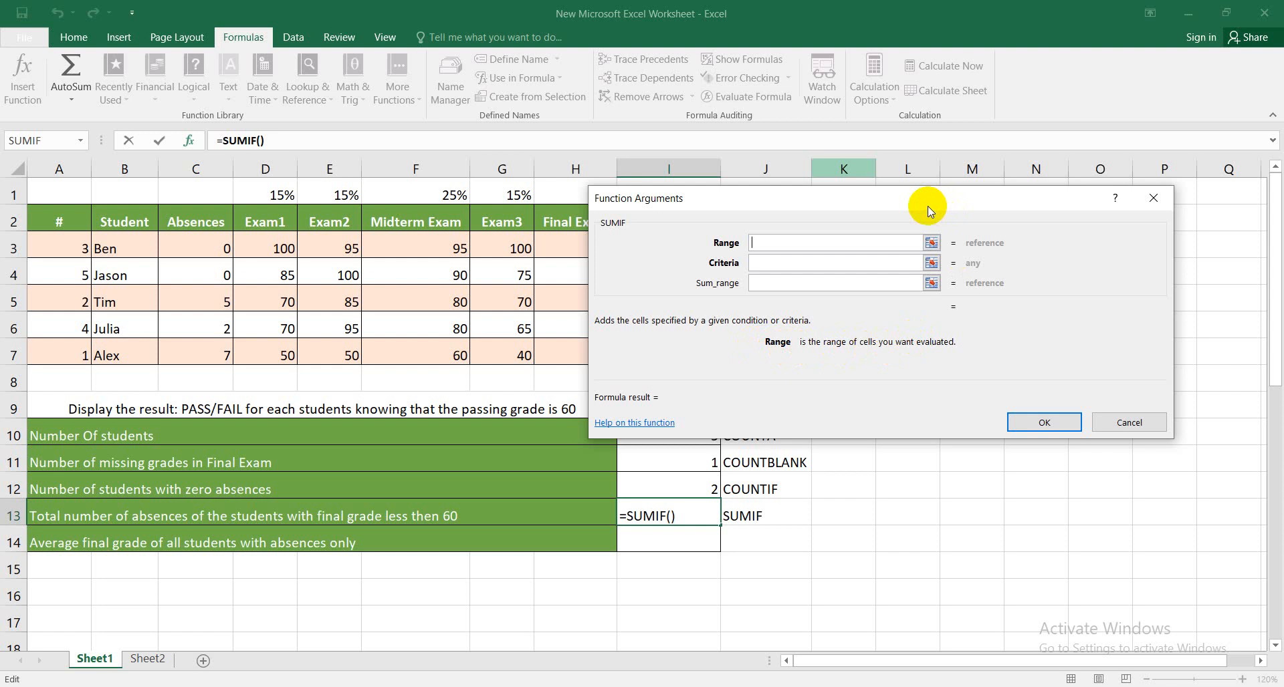
pyautogui.moveTo(928, 206); pyautogui.dragTo(1060, 222)
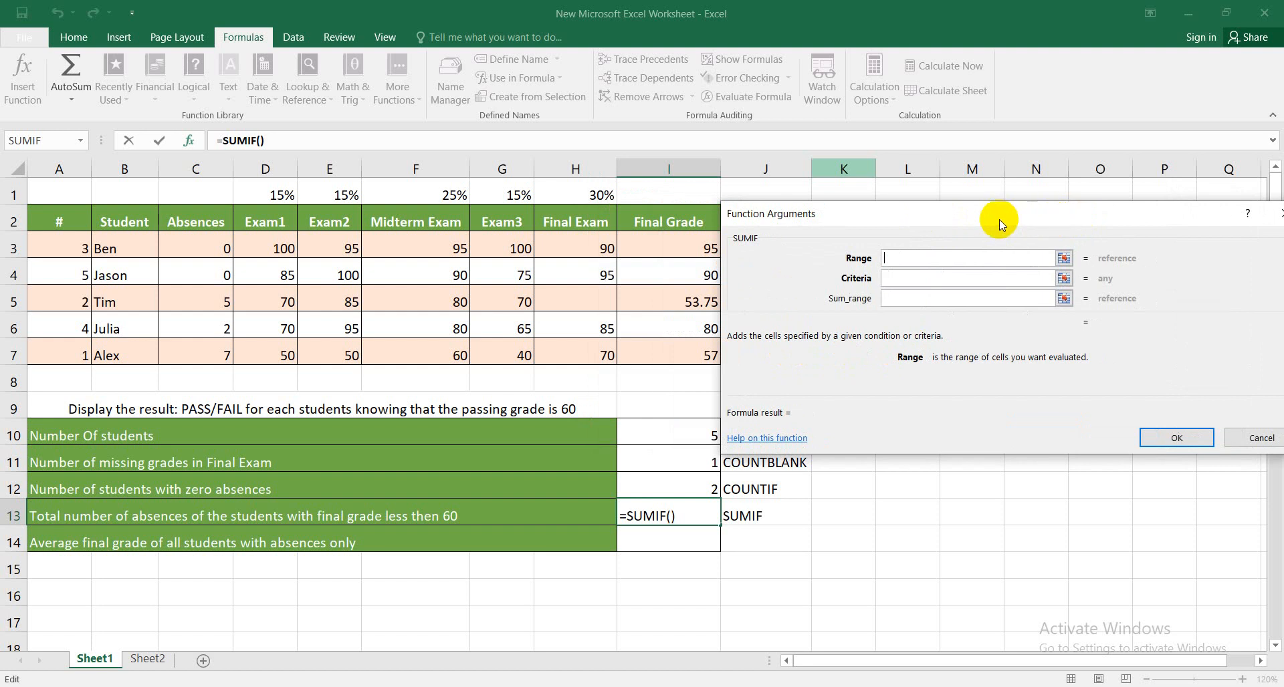
pyautogui.moveTo(998, 219); pyautogui.dragTo(1041, 218)
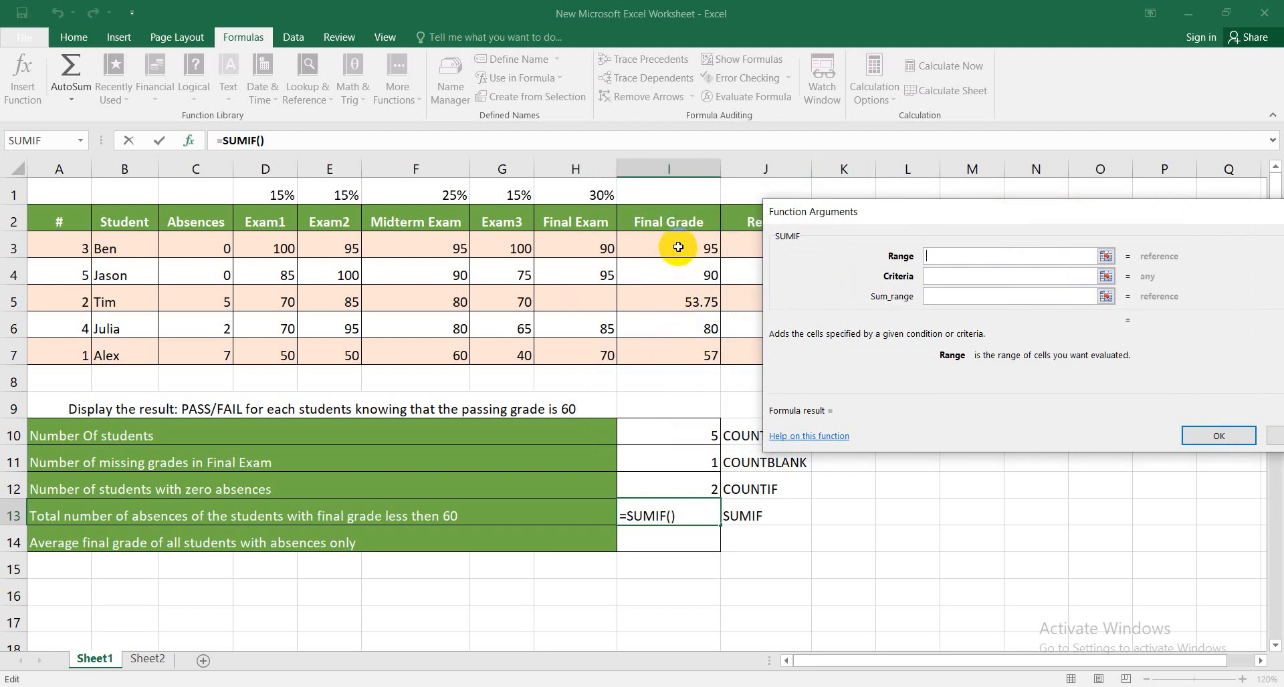
pyautogui.moveTo(678, 247); pyautogui.dragTo(675, 354)
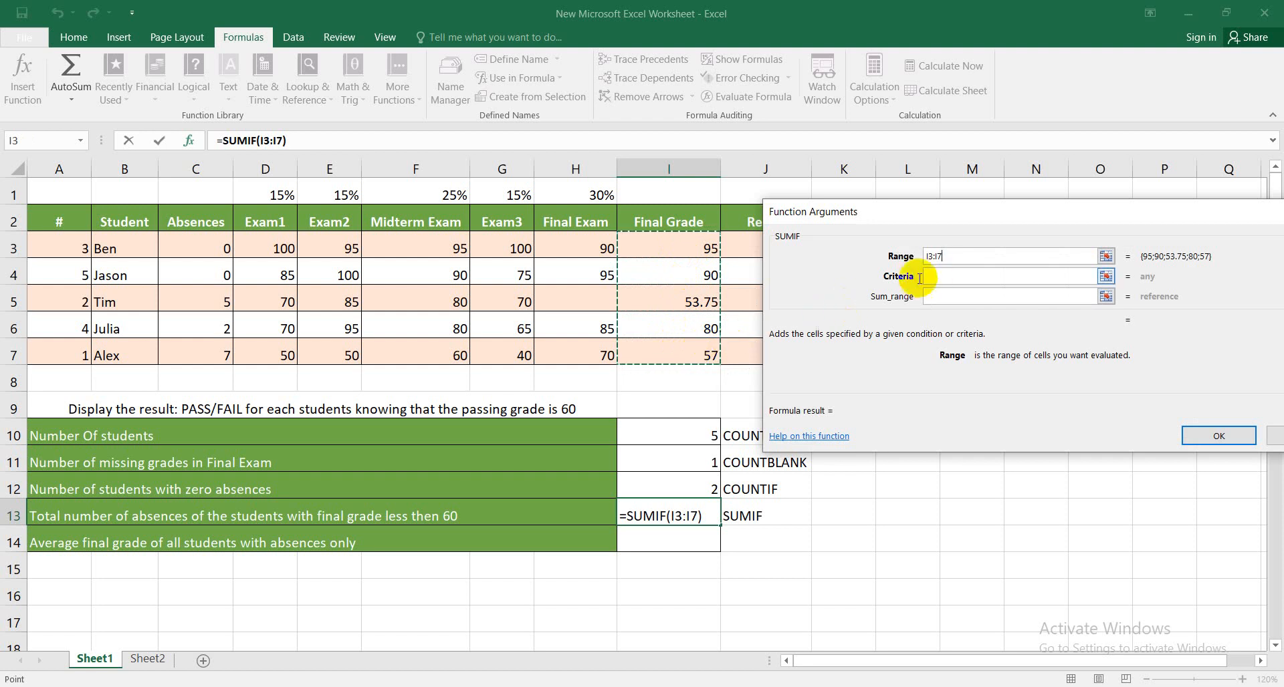
# - Complete the SUMIF function in cell I13 with criteria <60 and the Absences cells C3:C7 as the sum range
pyautogui.click(942, 275)
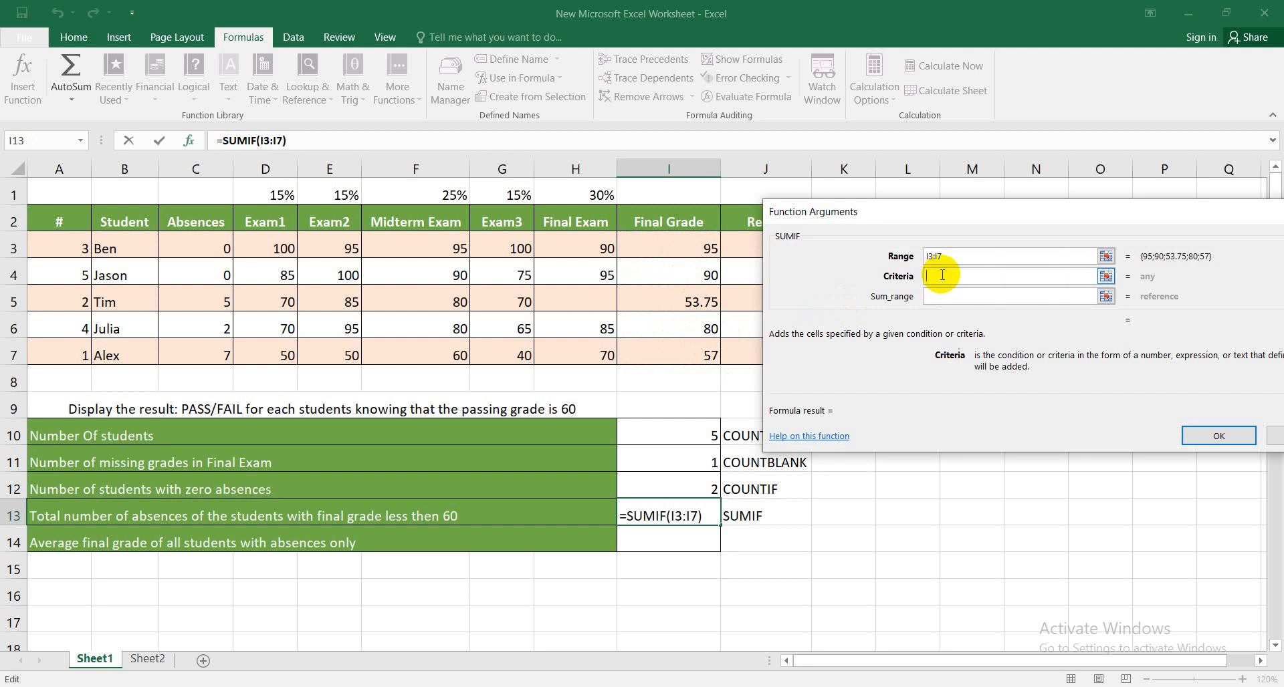
pyautogui.write('<60')
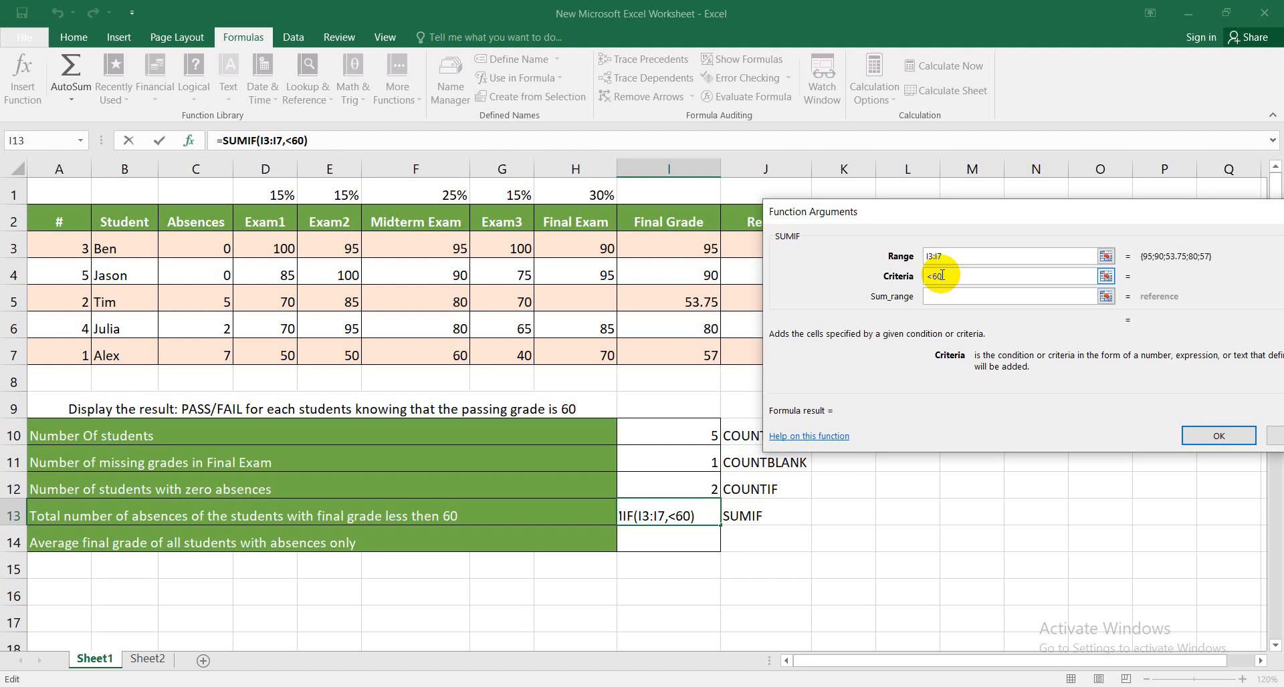
pyautogui.click(957, 297)
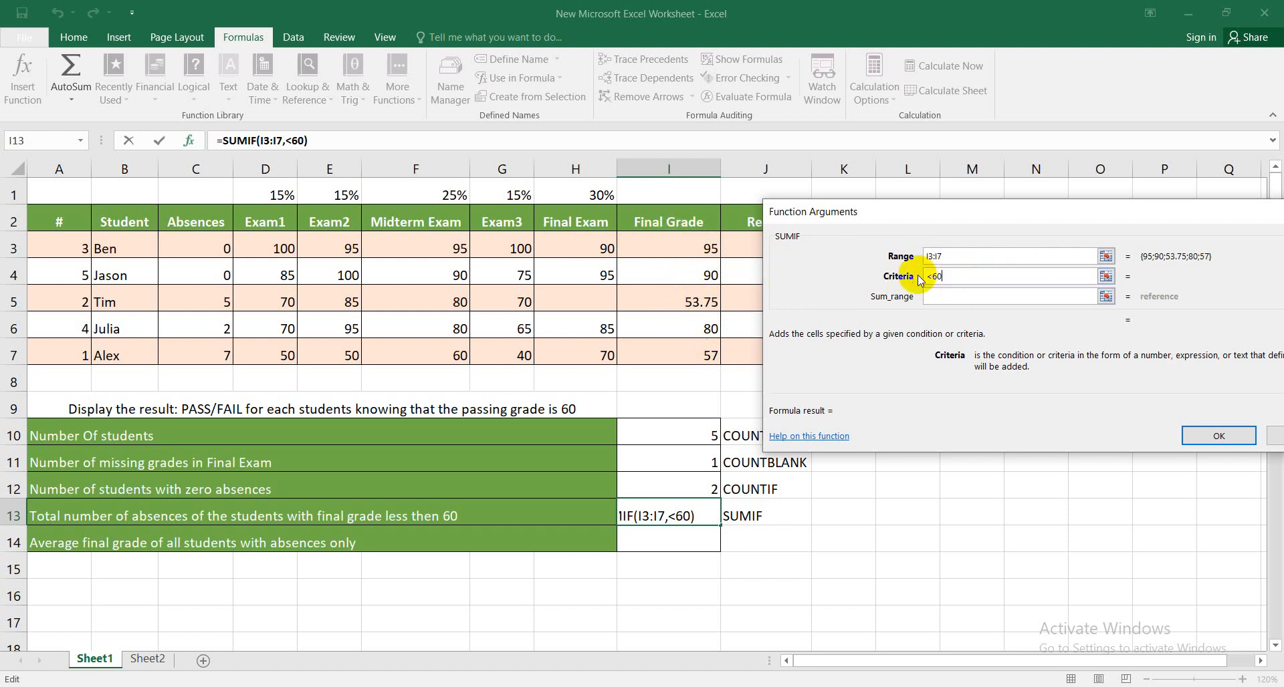
pyautogui.click(954, 296)
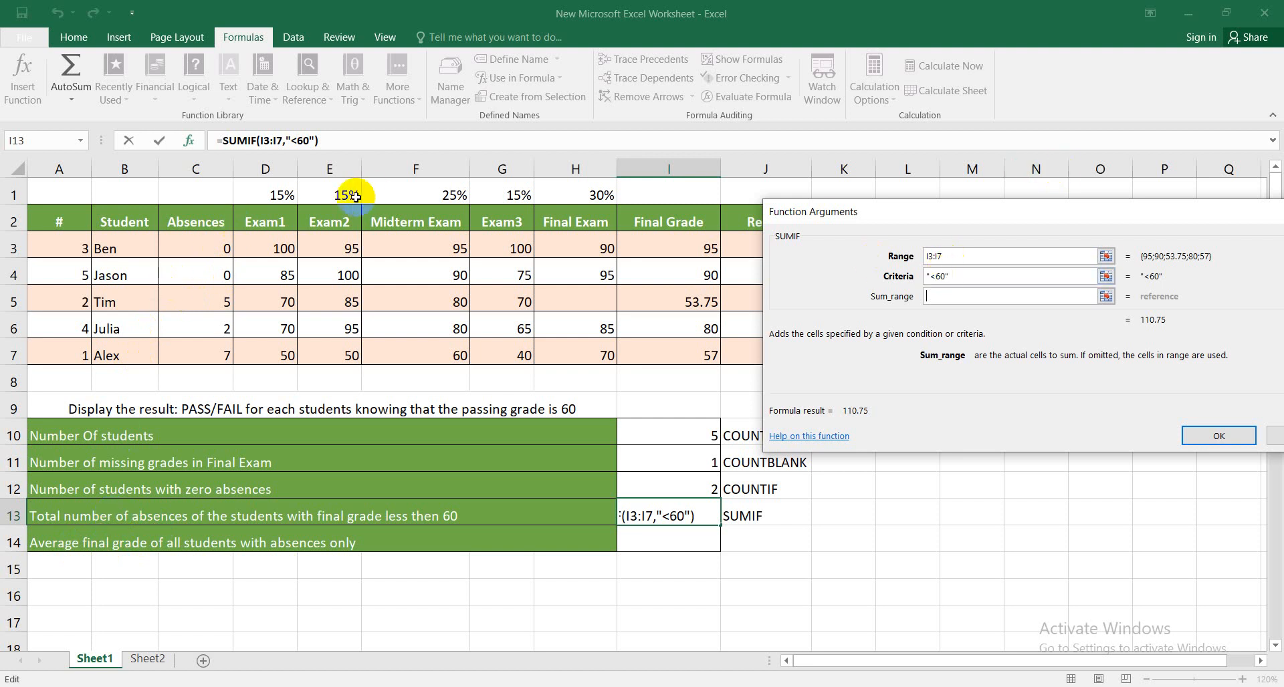
pyautogui.moveTo(186, 248); pyautogui.dragTo(197, 341)
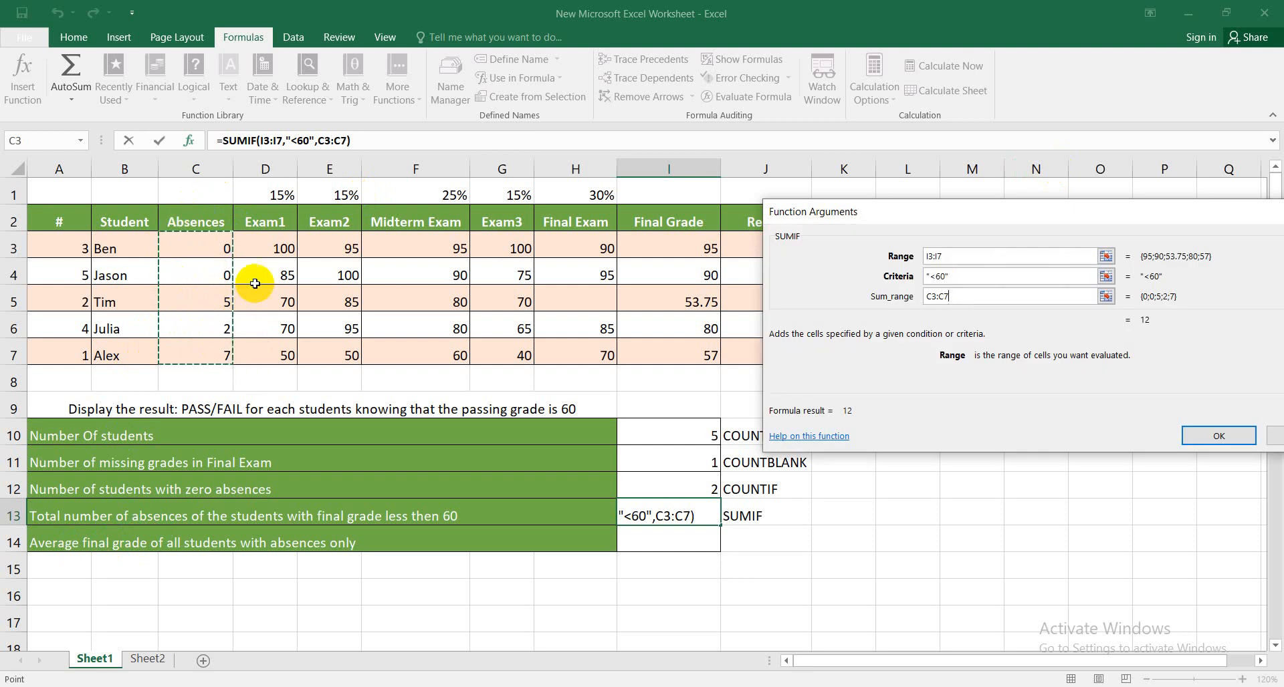
pyautogui.click(1148, 329)
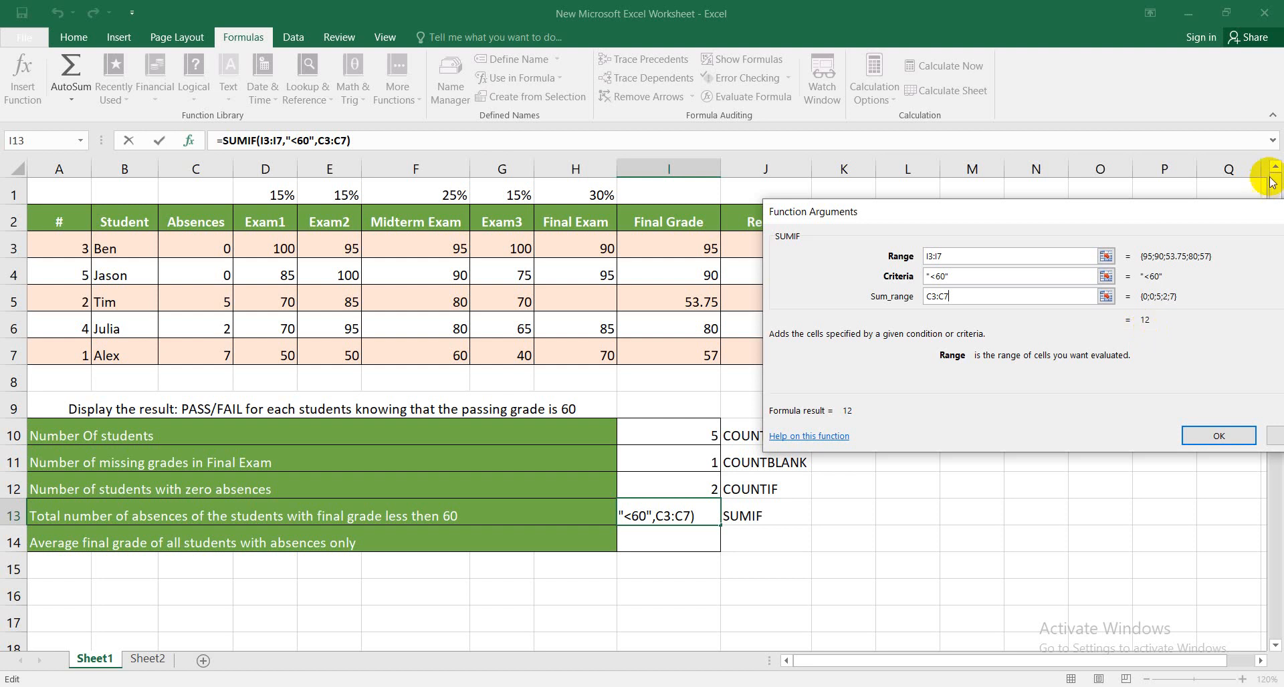
pyautogui.moveTo(1149, 222); pyautogui.dragTo(978, 205)
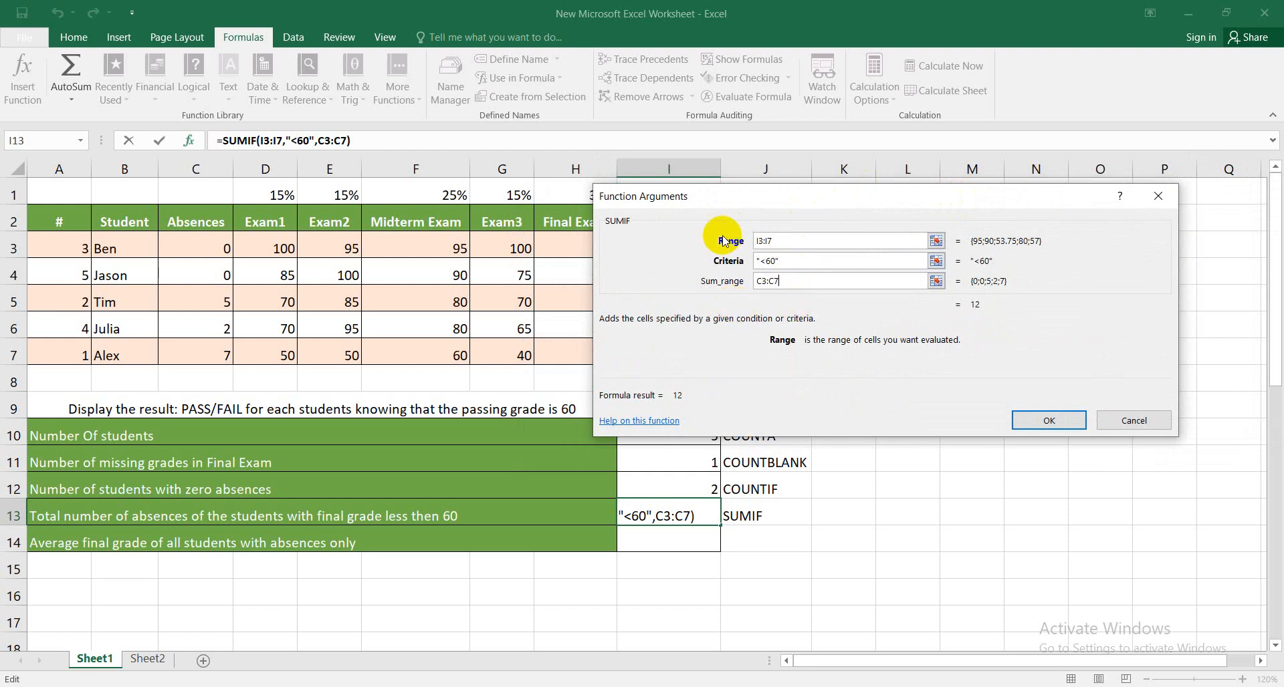
pyautogui.moveTo(773, 202); pyautogui.dragTo(877, 211)
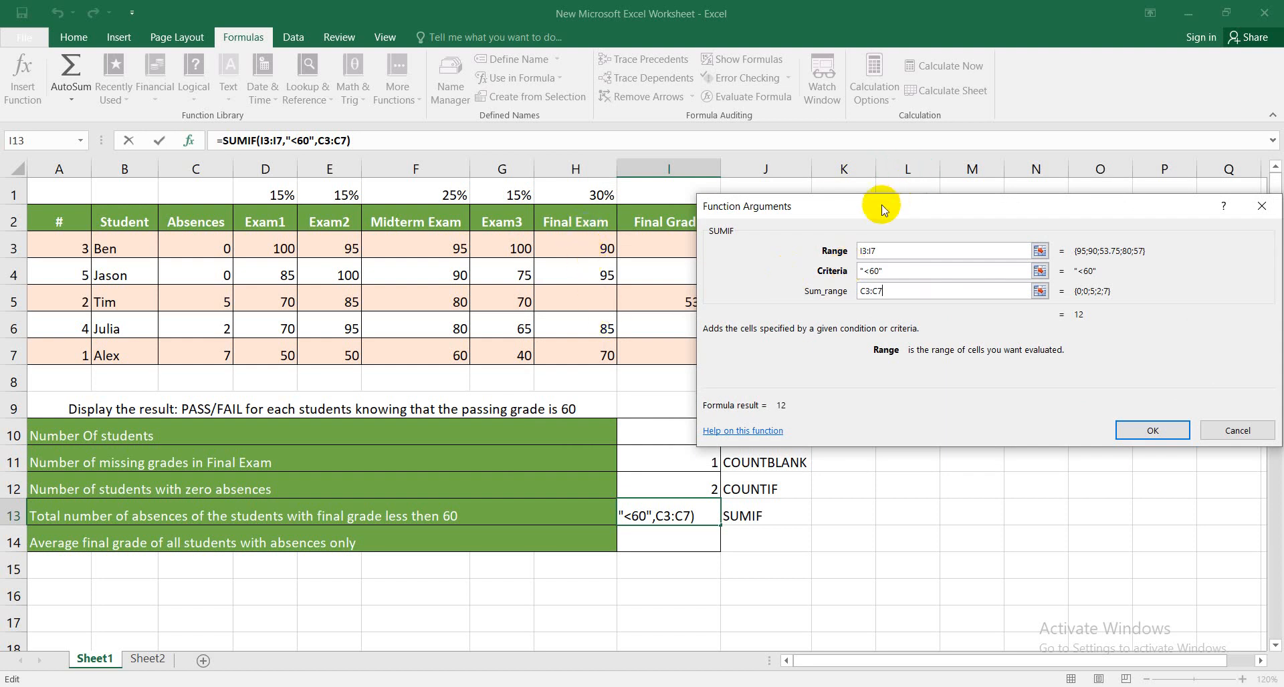
pyautogui.moveTo(880, 206); pyautogui.dragTo(983, 221)
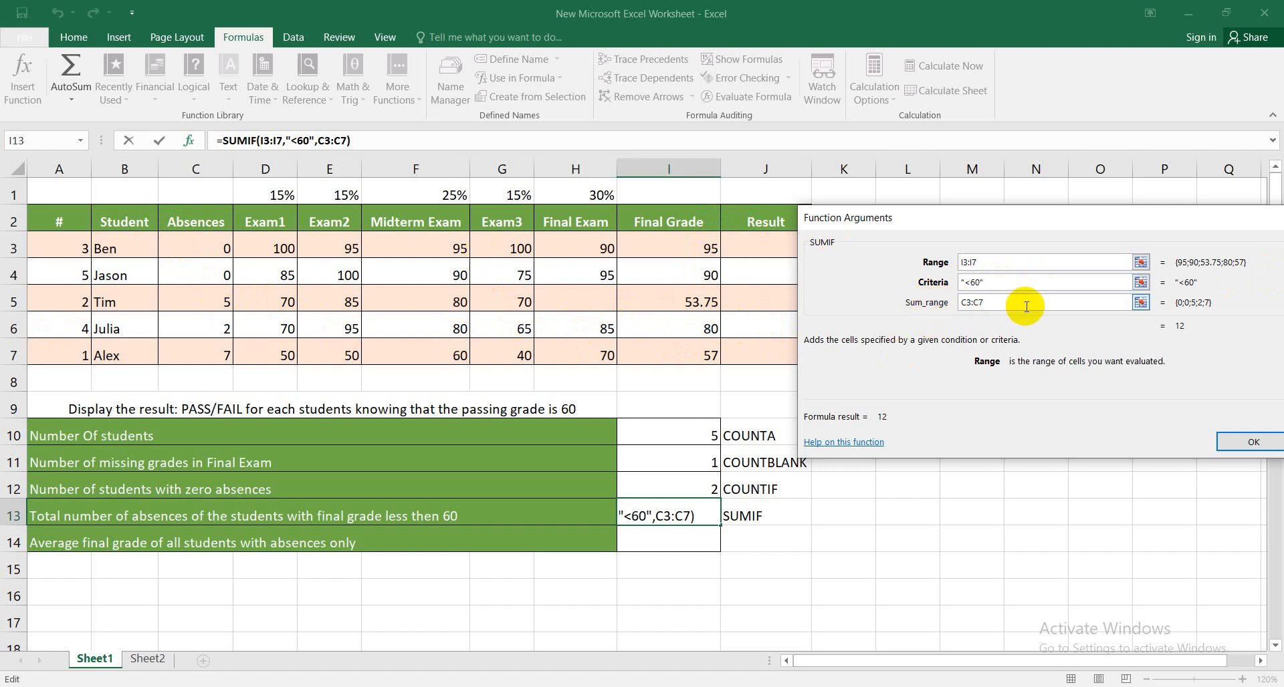
pyautogui.moveTo(1017, 215); pyautogui.dragTo(943, 210)
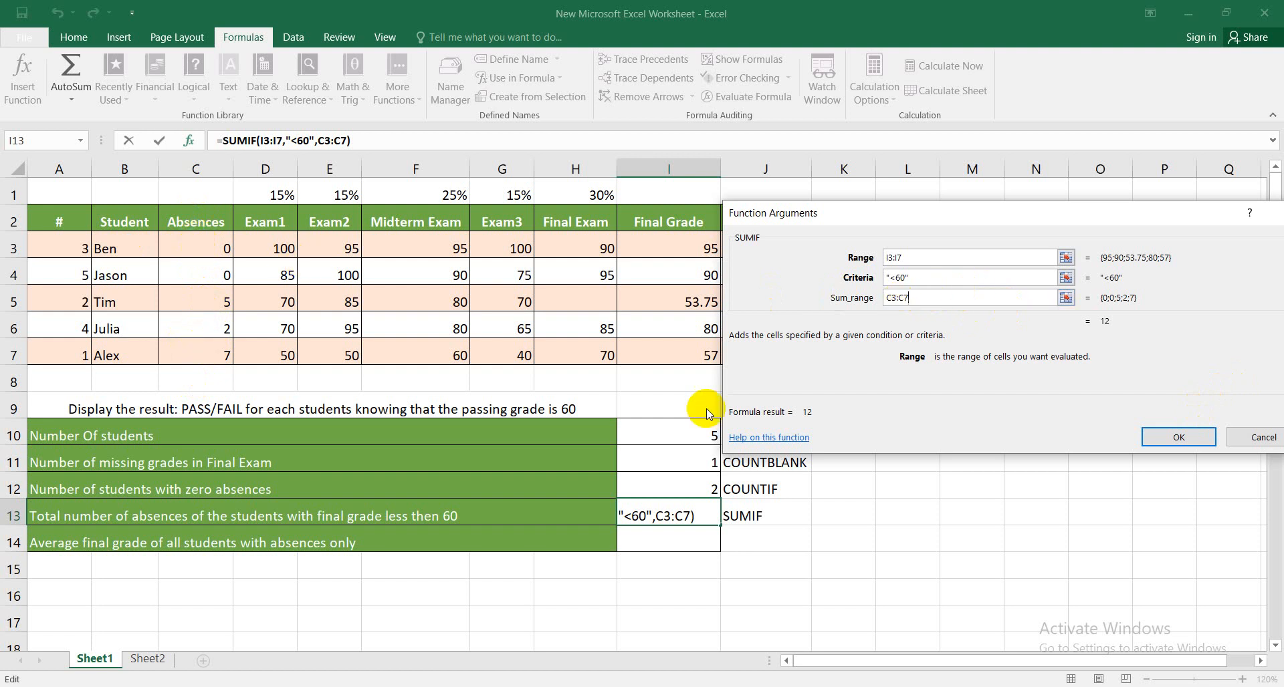
pyautogui.click(1182, 437)
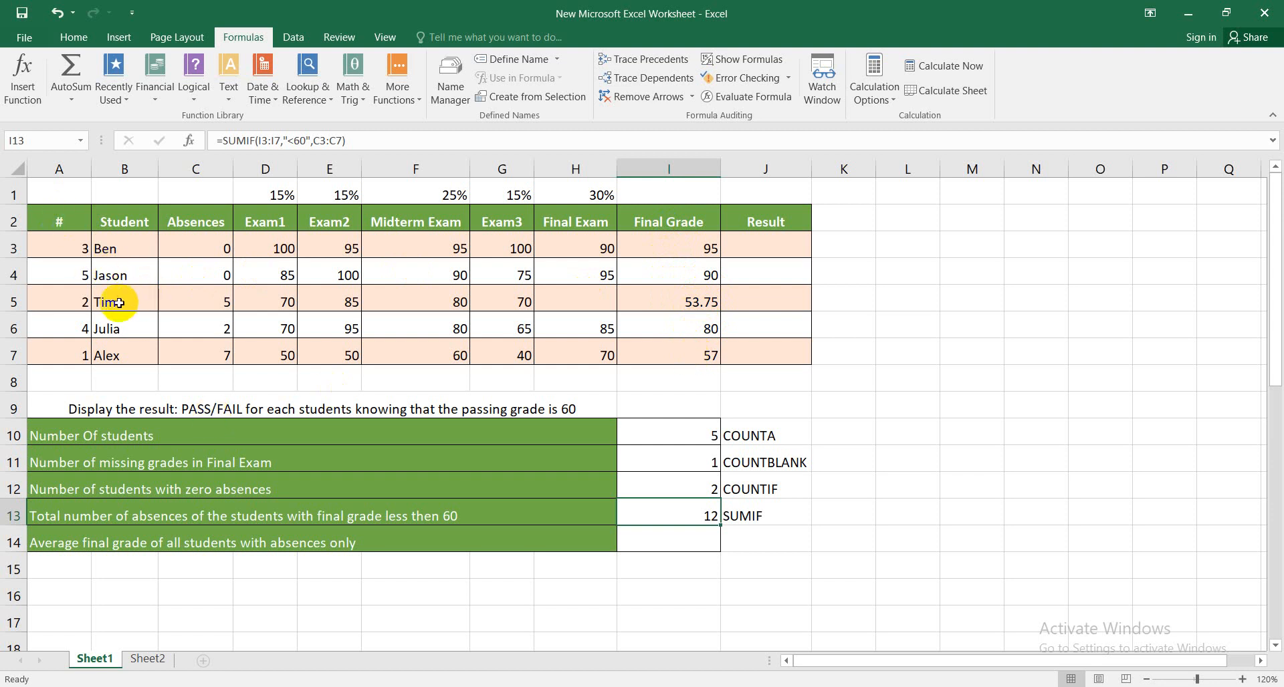
pyautogui.moveTo(119, 303); pyautogui.dragTo(126, 351)
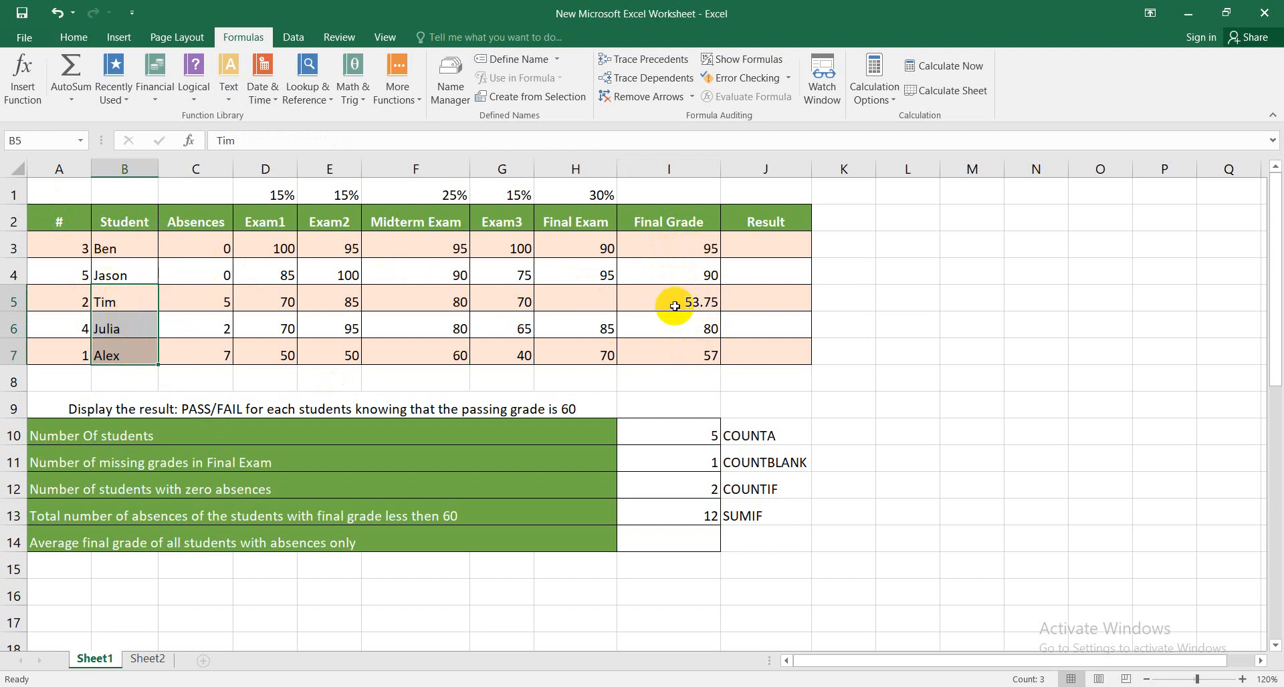
# - Enter the label AVERAGEIF in cell J14, beside the answer cell for the average final grade of students with absences
pyautogui.click(746, 535)
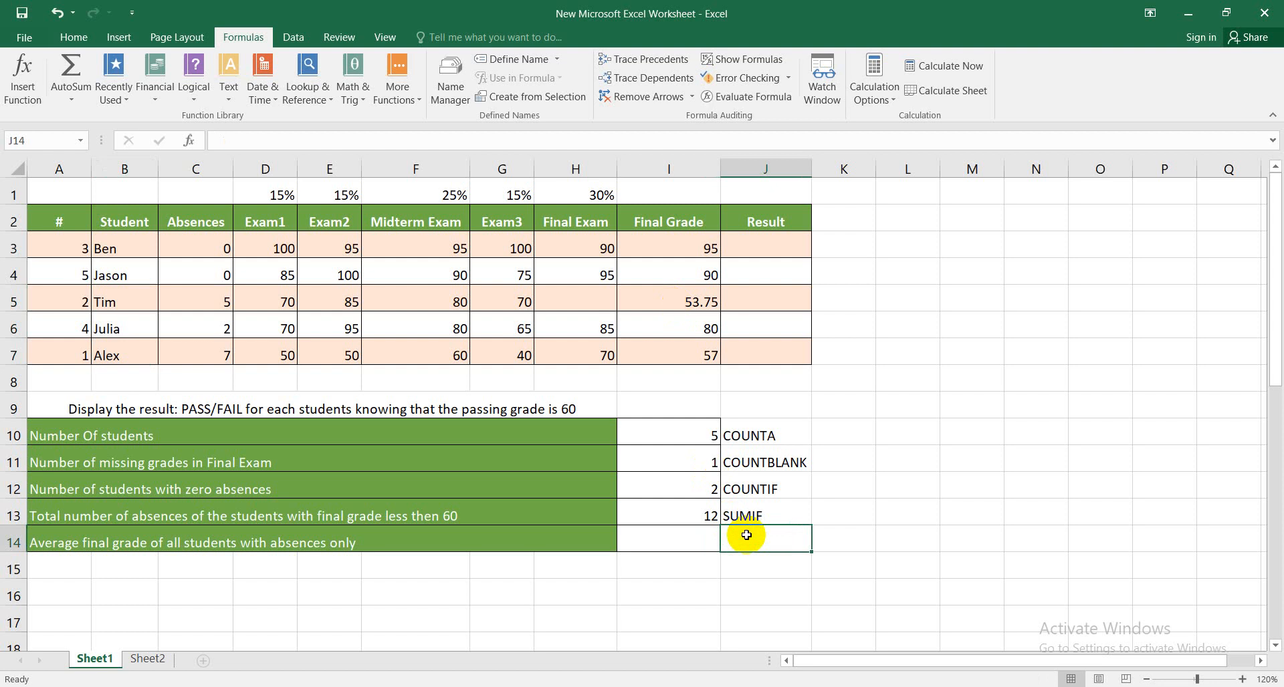
pyautogui.write('AVERAG')
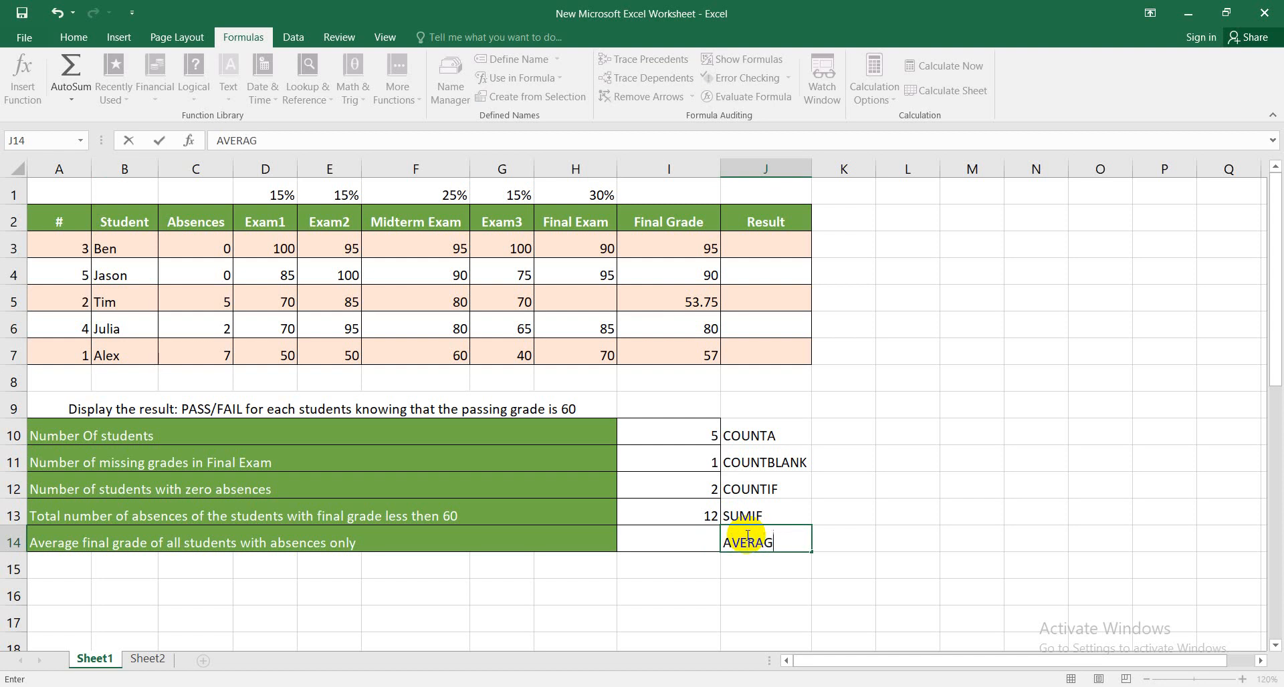
pyautogui.write('EIF')
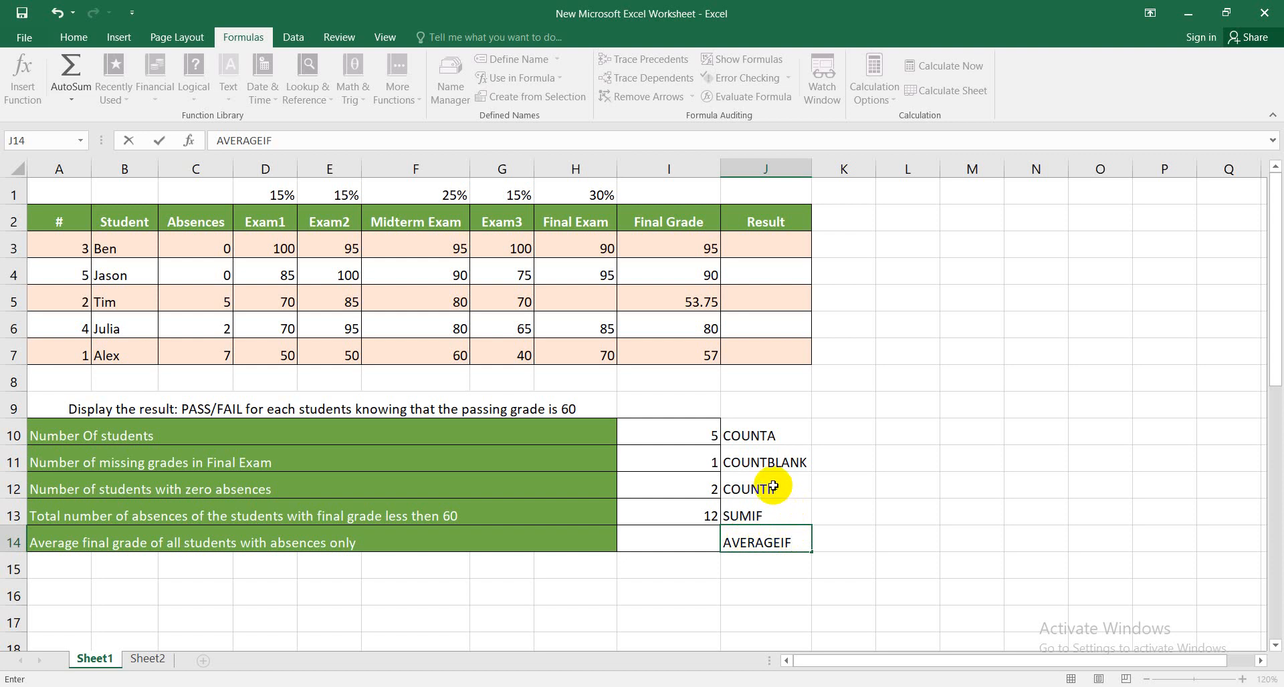
pyautogui.click(746, 518)
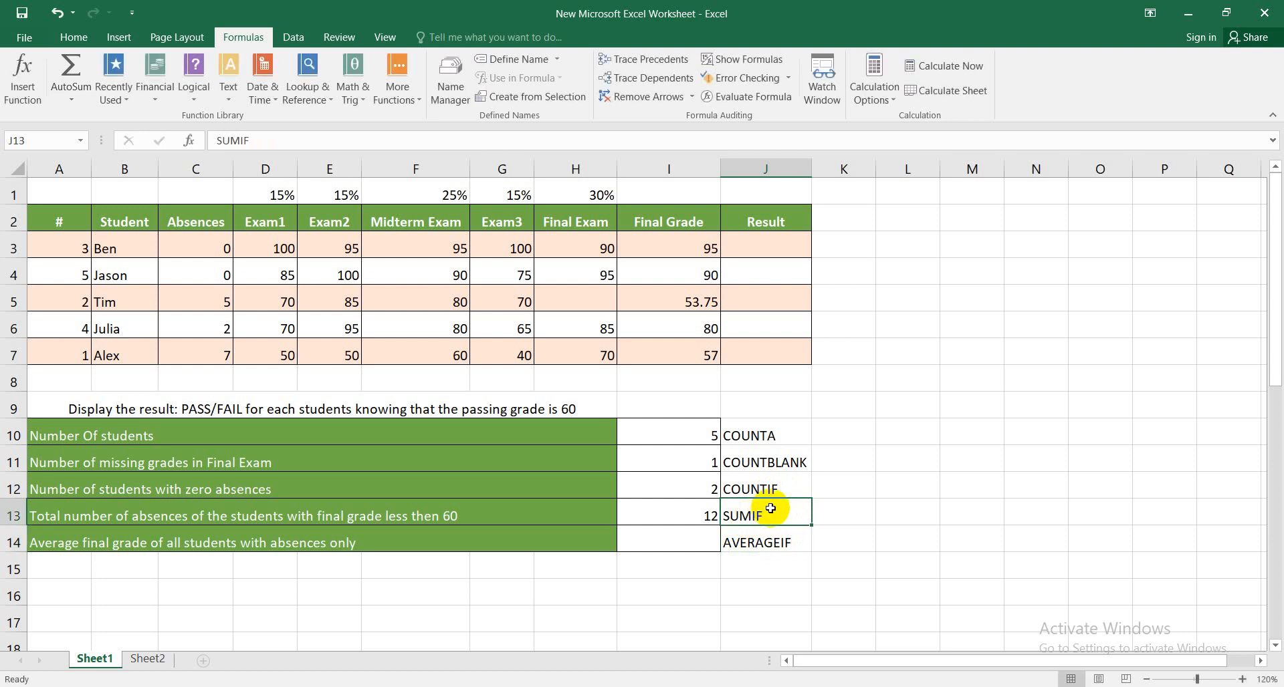
pyautogui.click(764, 494)
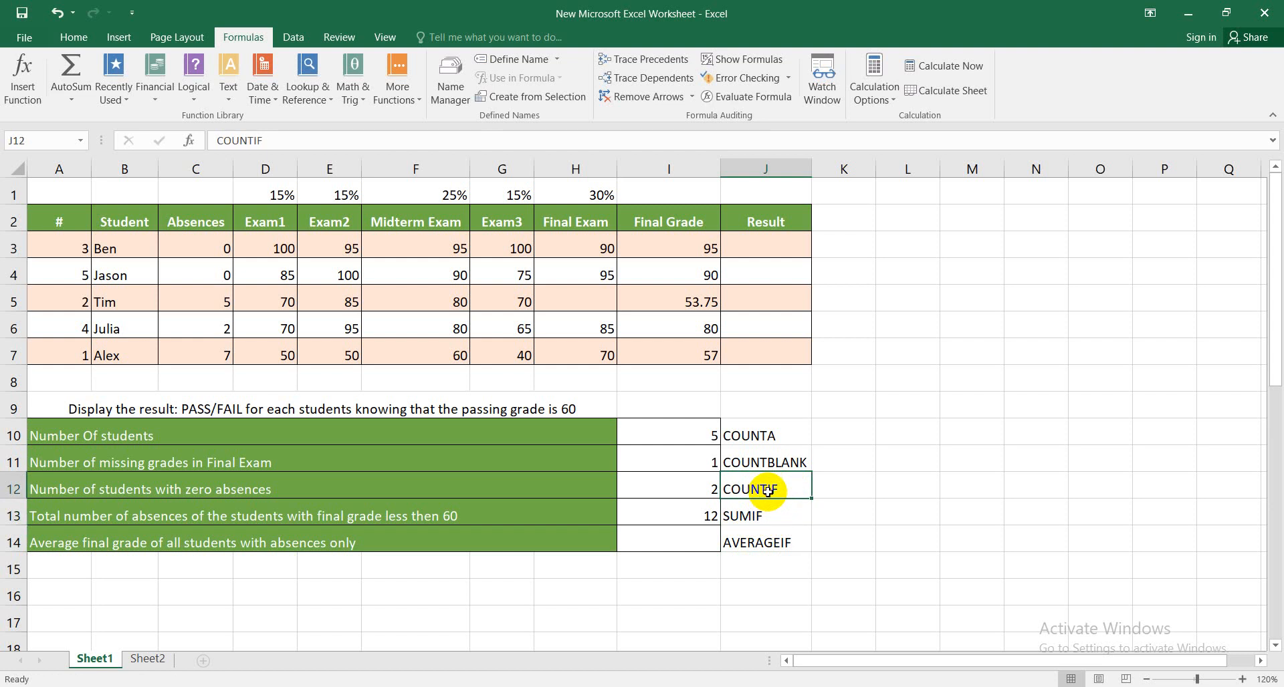
pyautogui.click(775, 547)
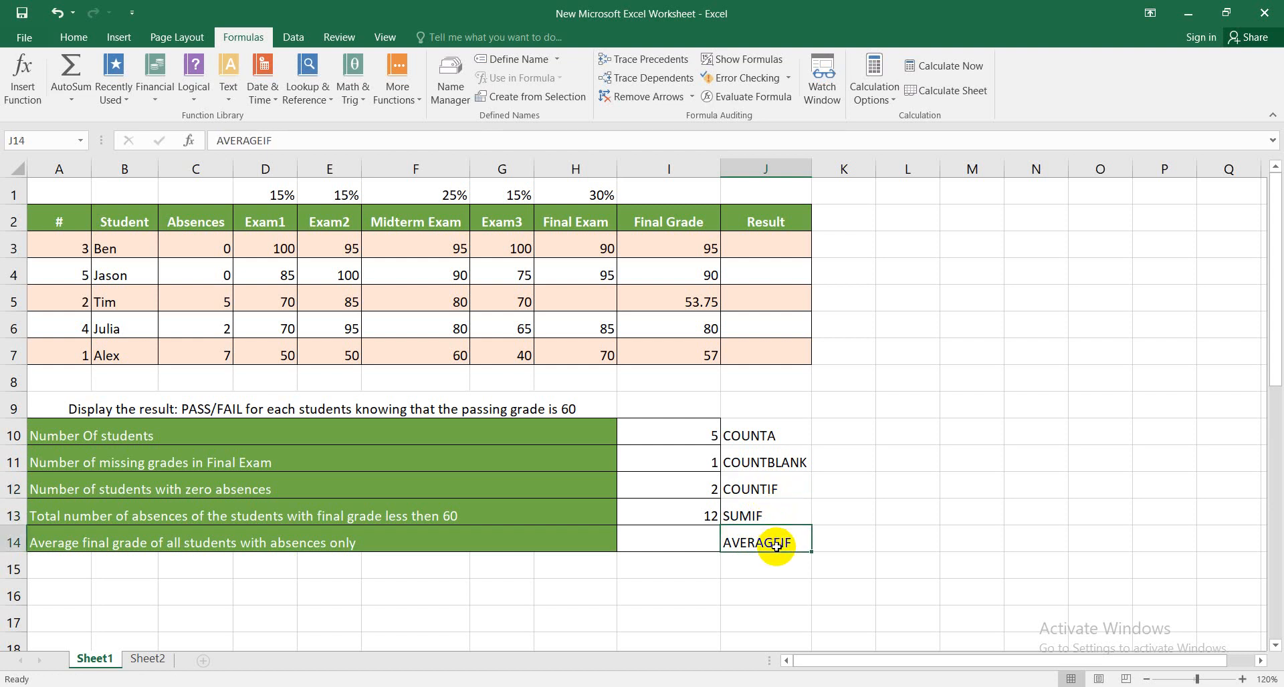
# - Search the function library for averageif and start an AVERAGEIF function in cell I14
pyautogui.click(668, 538)
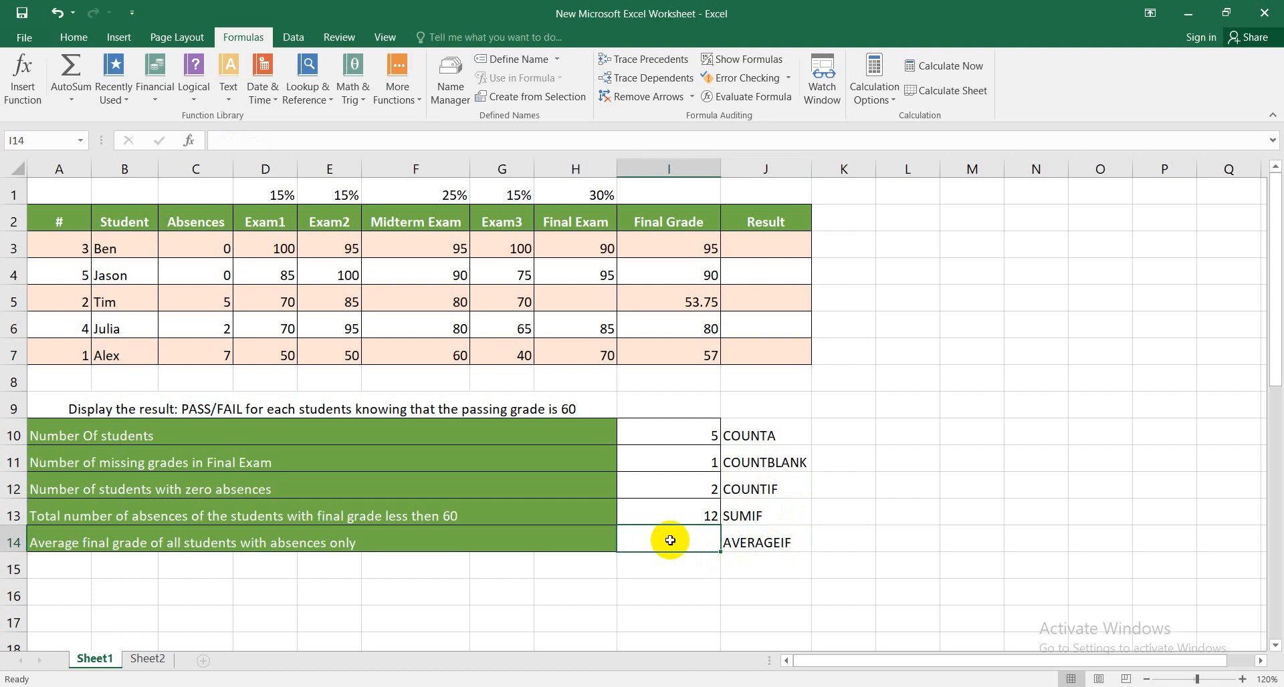
pyautogui.click(20, 70)
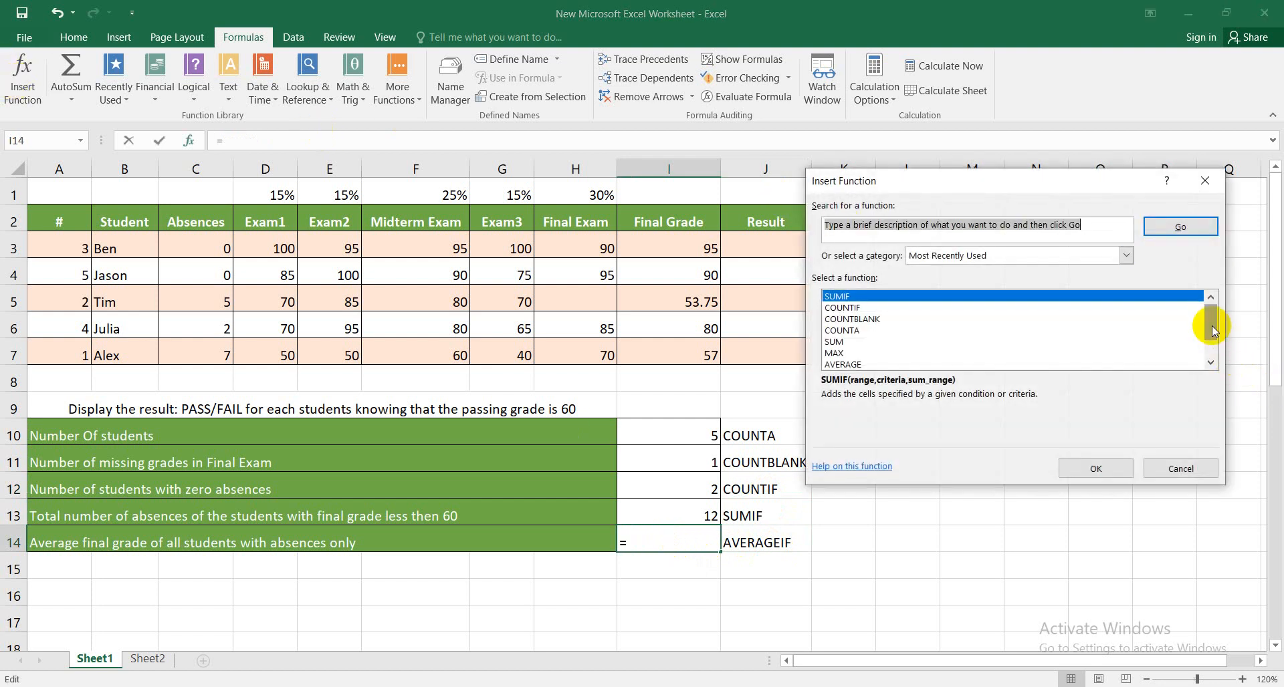
pyautogui.moveTo(1212, 326); pyautogui.dragTo(1212, 336)
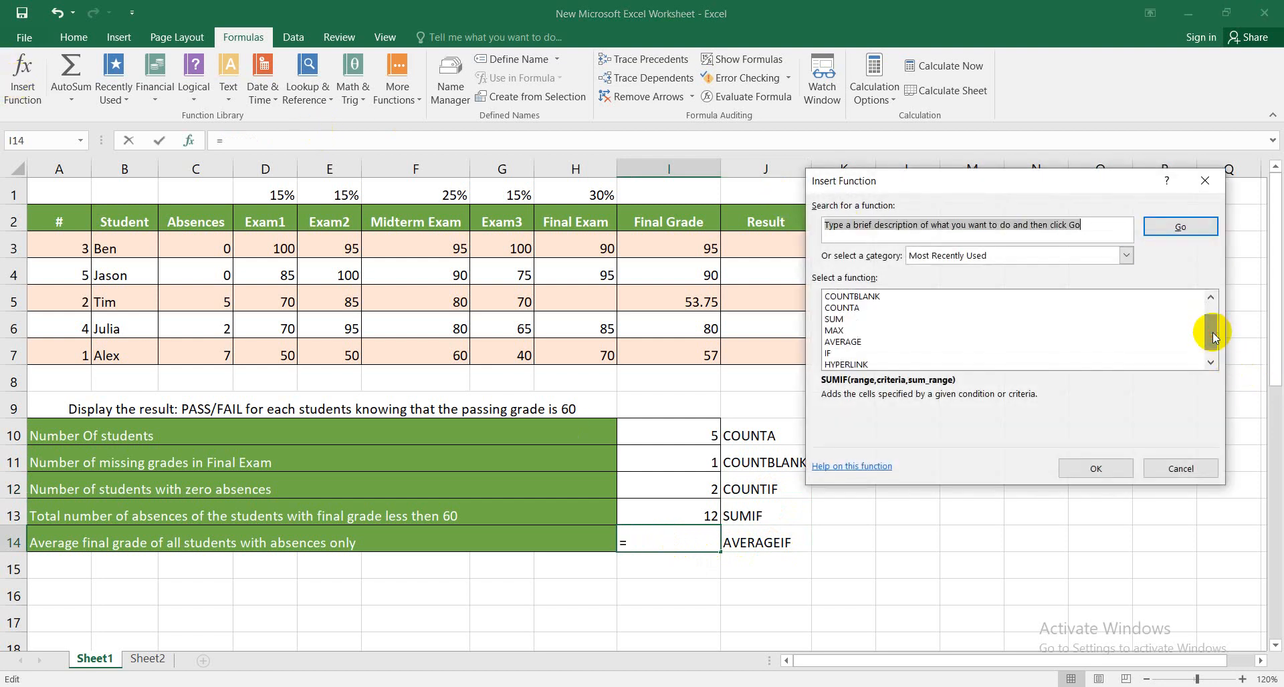
pyautogui.click(1094, 226)
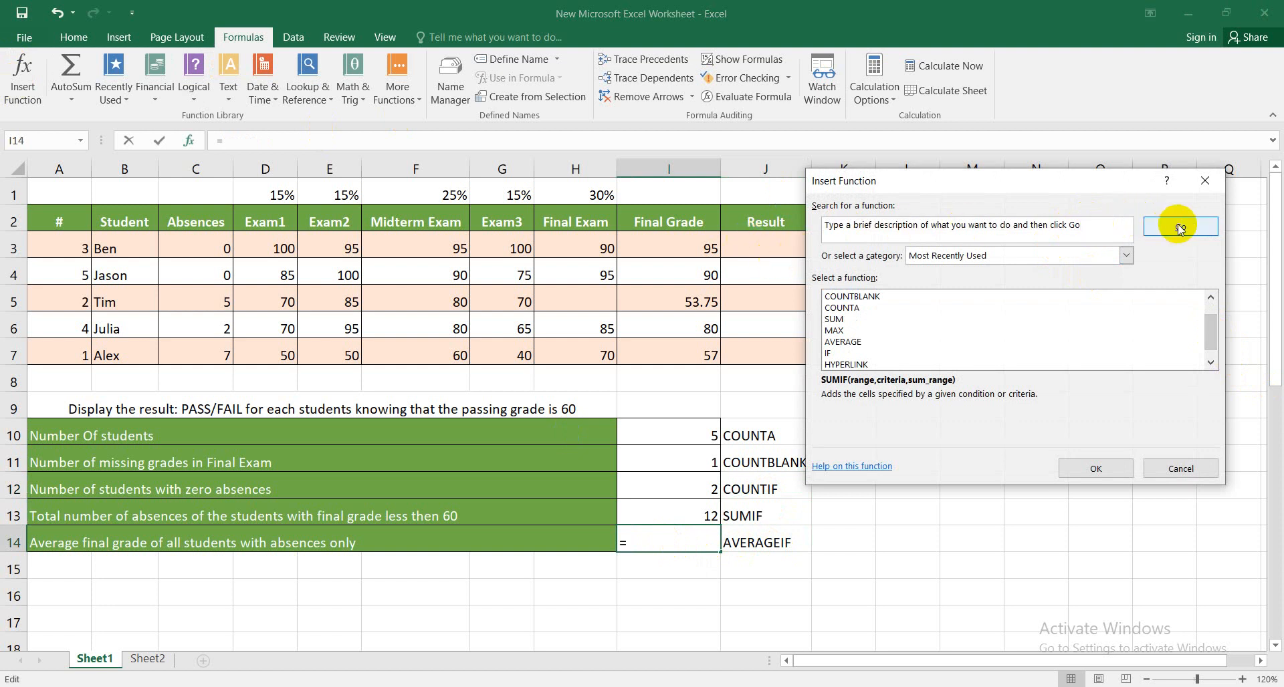
pyautogui.press('BackSpace')
pyautogui.press('BackSpace')
pyautogui.press('BackSpace')
pyautogui.press('BackSpace')
pyautogui.press('BackSpace')
pyautogui.press('BackSpace')
pyautogui.press('BackSpace')
pyautogui.press('BackSpace')
pyautogui.press('BackSpace')
pyautogui.press('BackSpace')
pyautogui.press('BackSpace')
pyautogui.press('BackSpace')
pyautogui.press('BackSpace')
pyautogui.press('BackSpace')
pyautogui.press('BackSpace')
pyautogui.press('BackSpace')
pyautogui.press('BackSpace')
pyautogui.press('BackSpace')
pyautogui.press('BackSpace')
pyautogui.press('BackSpace')
pyautogui.press('BackSpace')
pyautogui.press('BackSpace')
pyautogui.press('BackSpace')
pyautogui.press('BackSpace')
pyautogui.press('BackSpace')
pyautogui.press('BackSpace')
pyautogui.press('BackSpace')
pyautogui.press('BackSpace')
pyautogui.write('a')
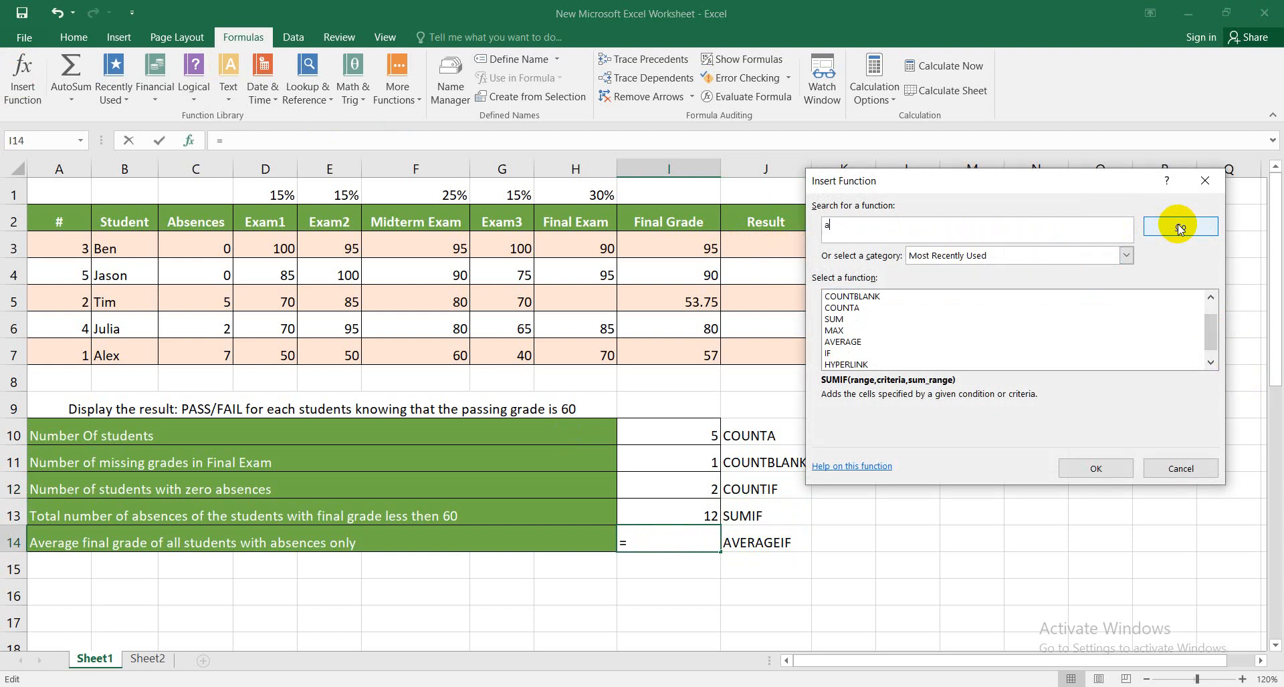
pyautogui.write('verageif')
pyautogui.click(1198, 231)
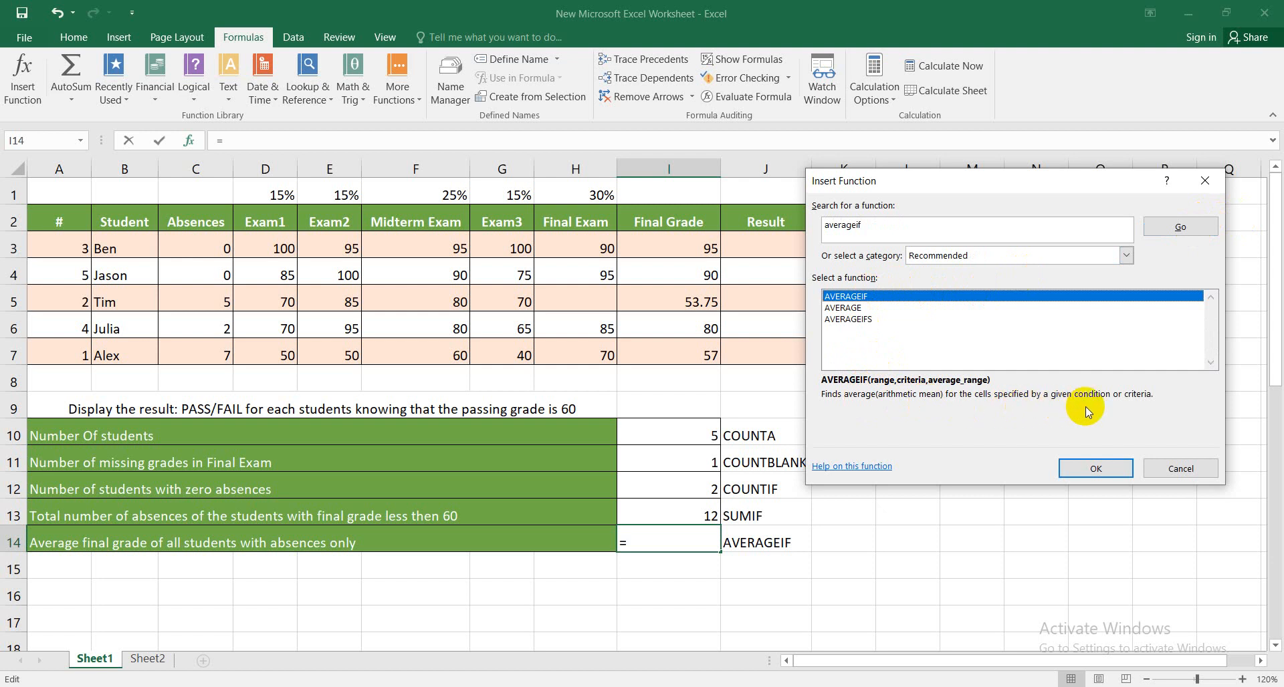
pyautogui.click(1085, 463)
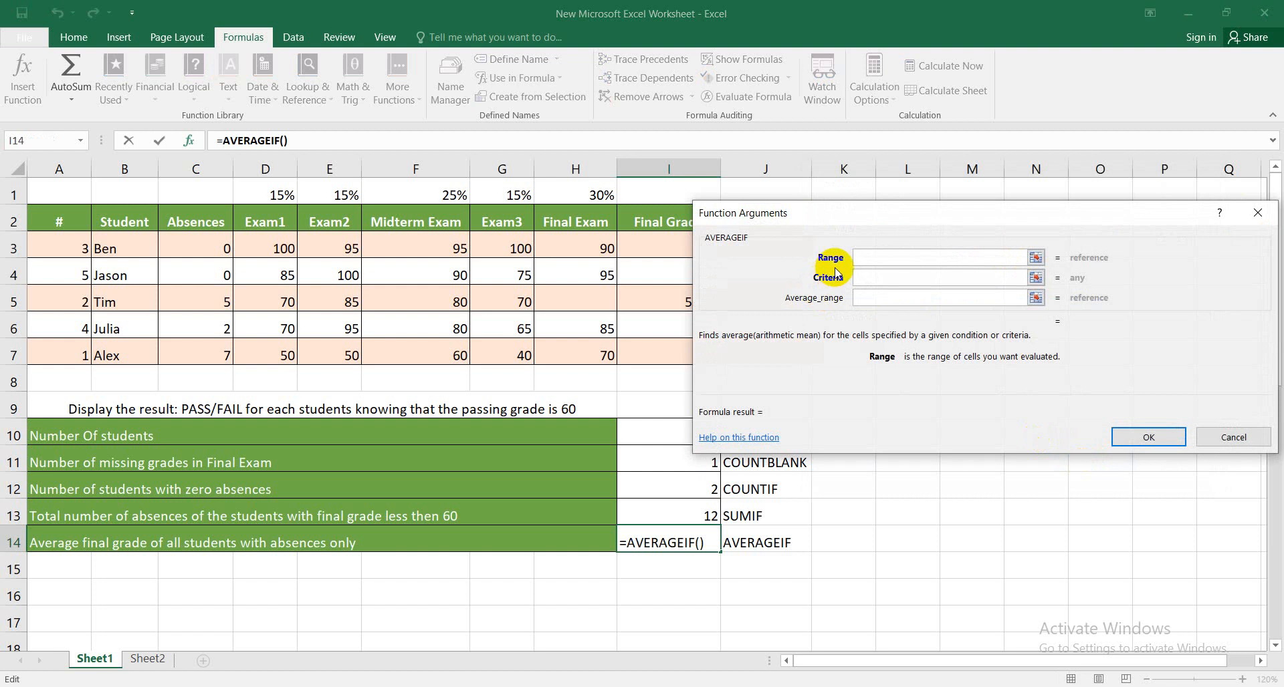
# - Complete the AVERAGEIF function in I14 with Absences cells C3:C7 as range, >0 as criteria and Final Grade cells I3:I7 as average range
pyautogui.moveTo(863, 208); pyautogui.dragTo(924, 240)
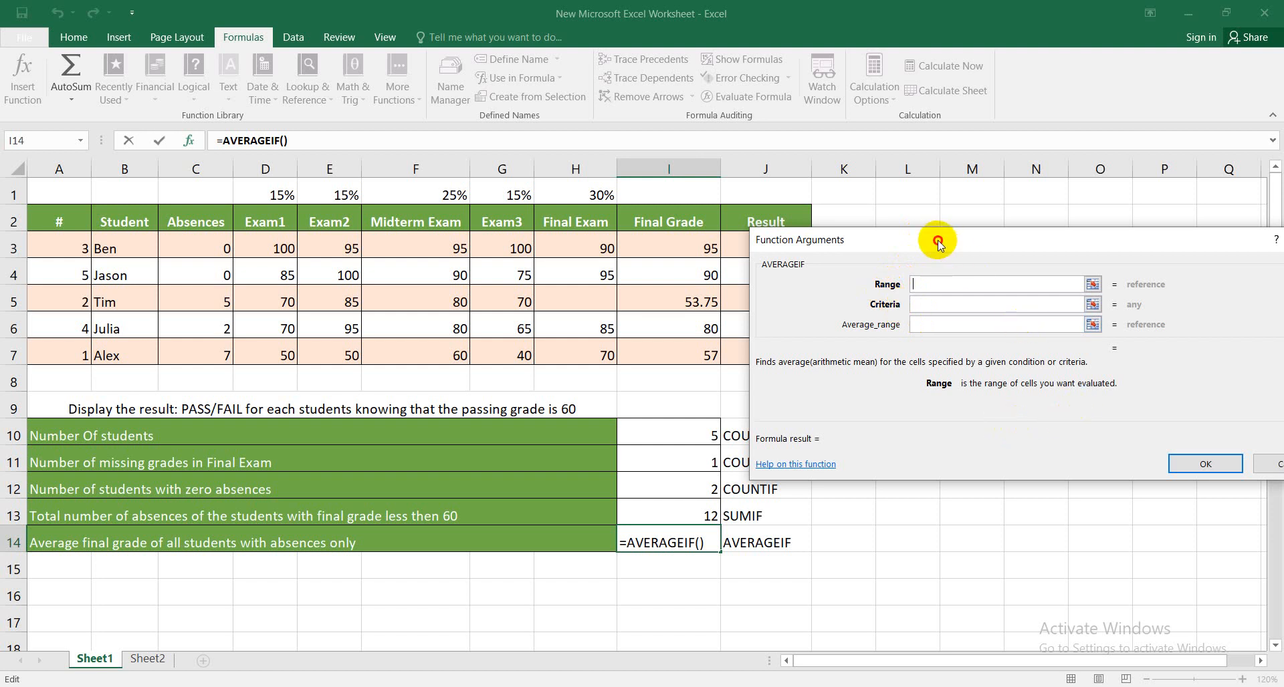
pyautogui.moveTo(938, 243)
pyautogui.mouseDown()
pyautogui.moveTo(976, 241)
pyautogui.moveTo(934, 221)
pyautogui.moveTo(923, 246)
pyautogui.mouseUp()
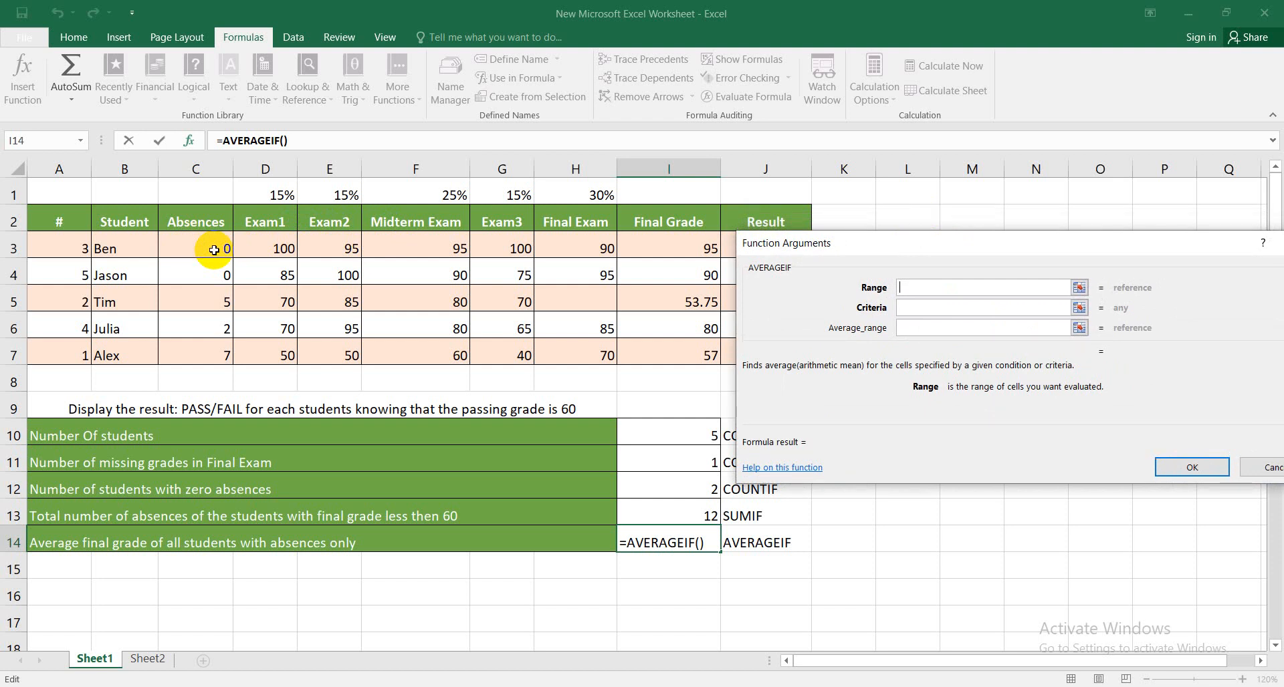
pyautogui.moveTo(214, 250); pyautogui.dragTo(211, 349)
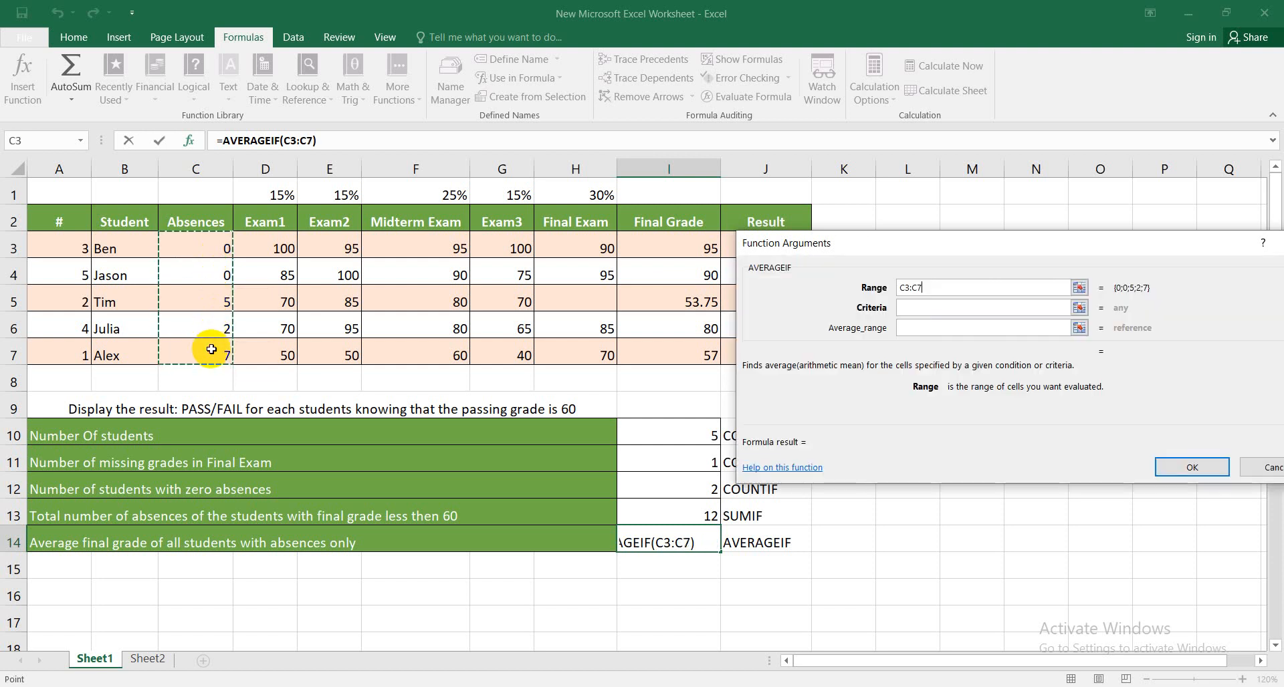
pyautogui.click(923, 309)
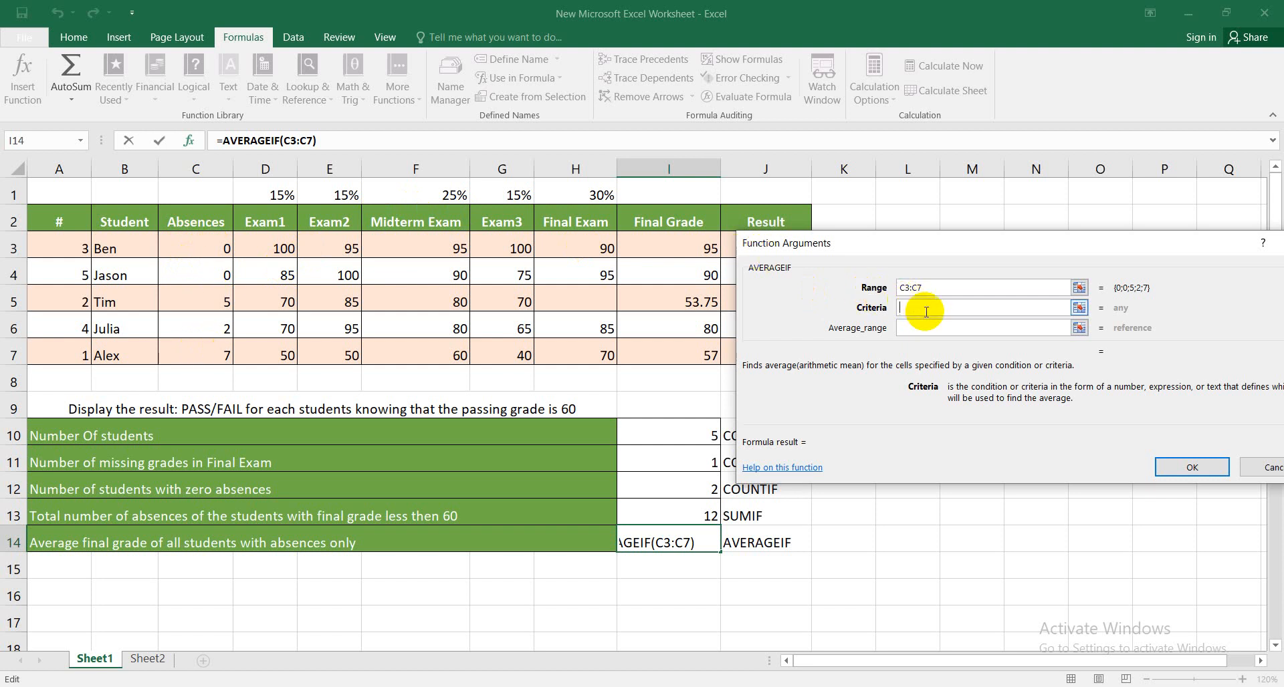
pyautogui.write('>')
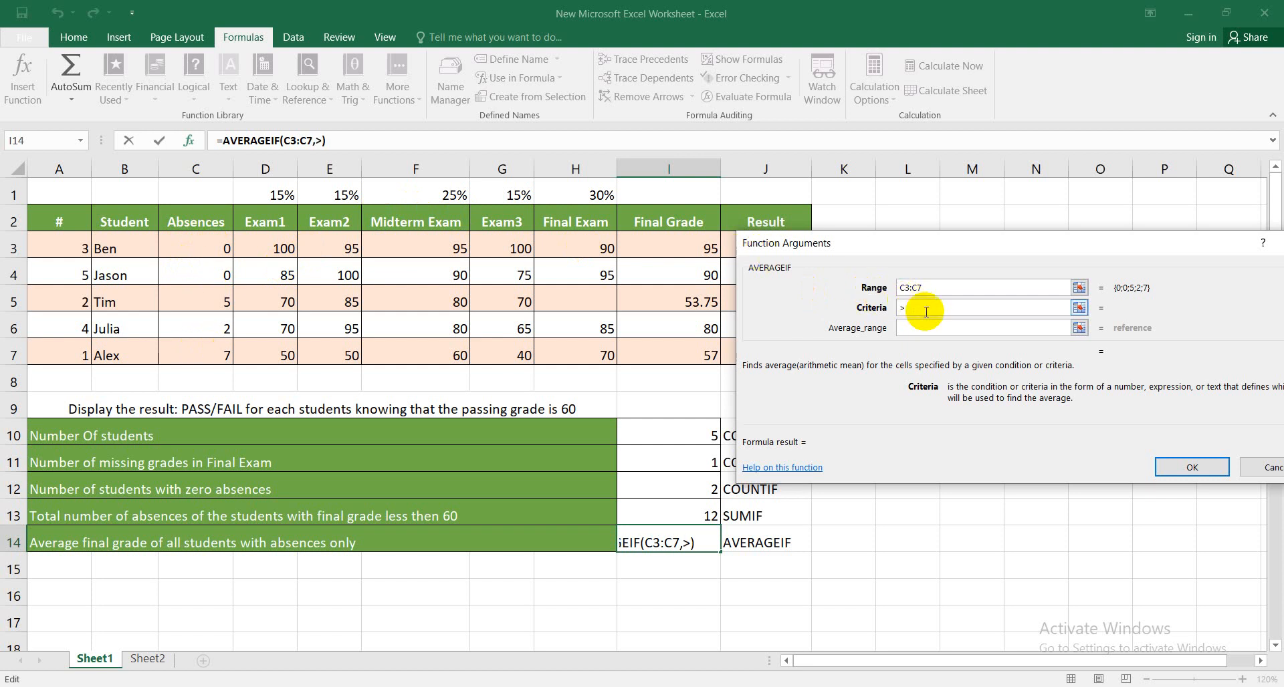
pyautogui.write('0')
pyautogui.click(925, 326)
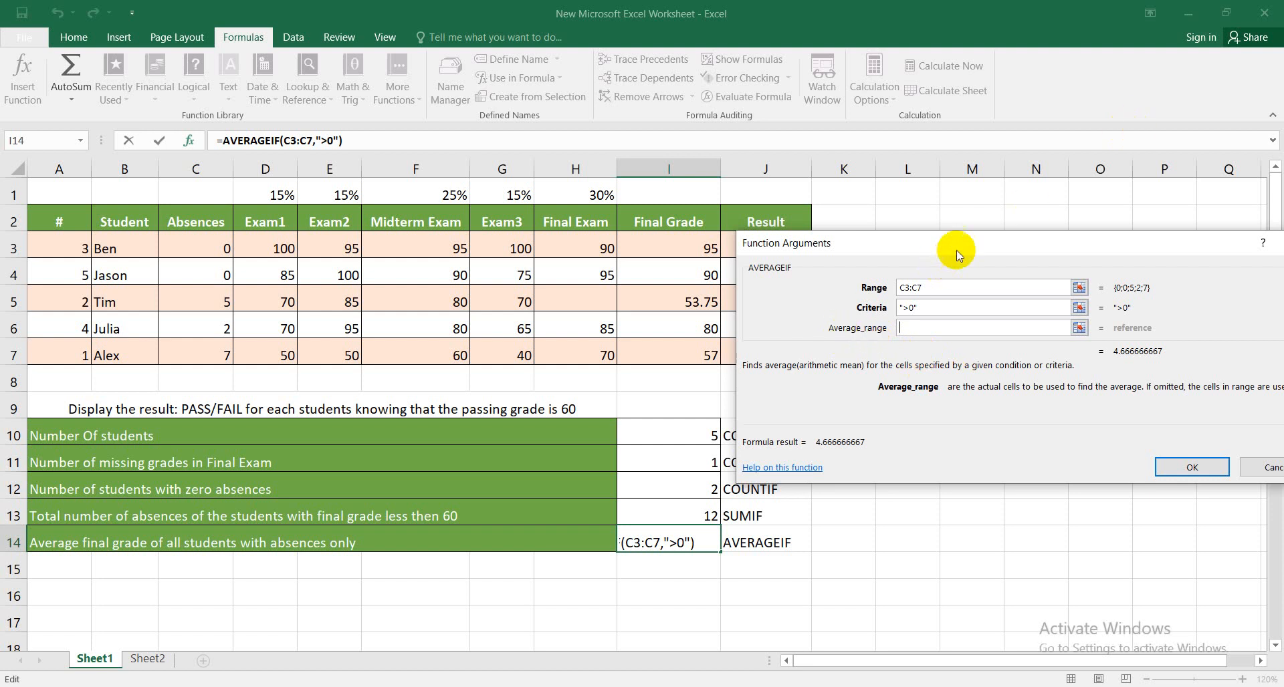
pyautogui.moveTo(956, 251); pyautogui.dragTo(990, 228)
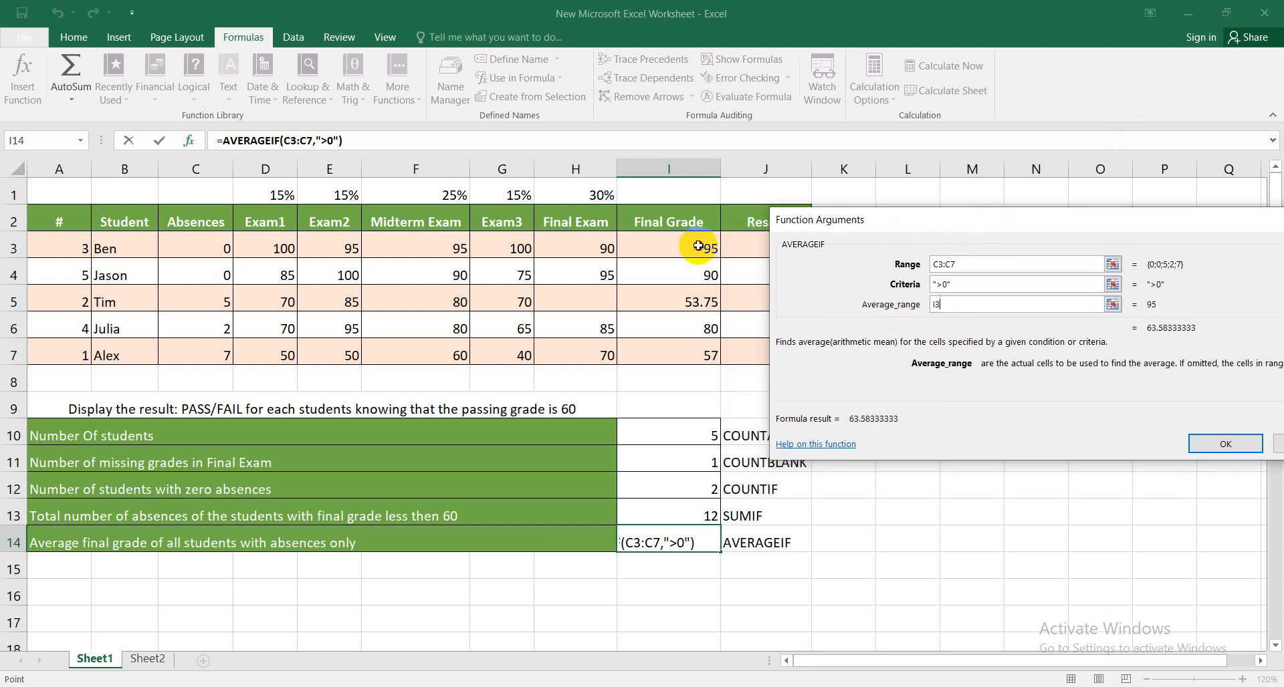
pyautogui.moveTo(700, 248); pyautogui.dragTo(697, 343)
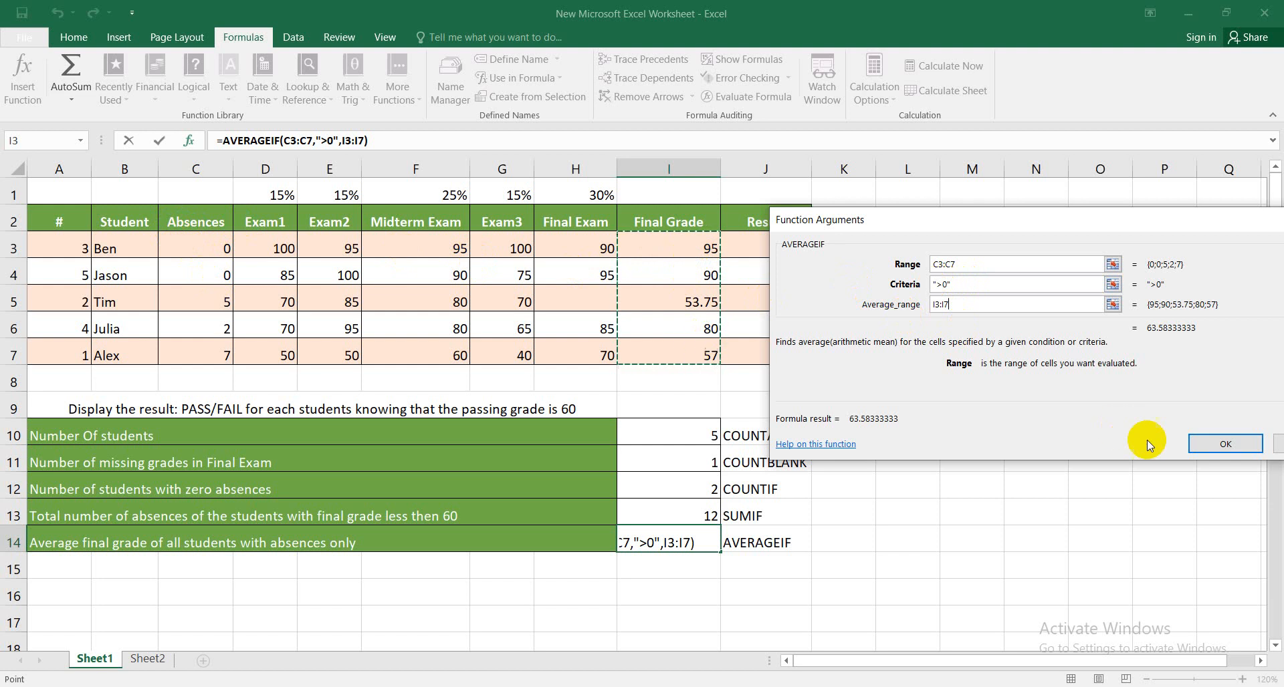
pyautogui.click(1221, 444)
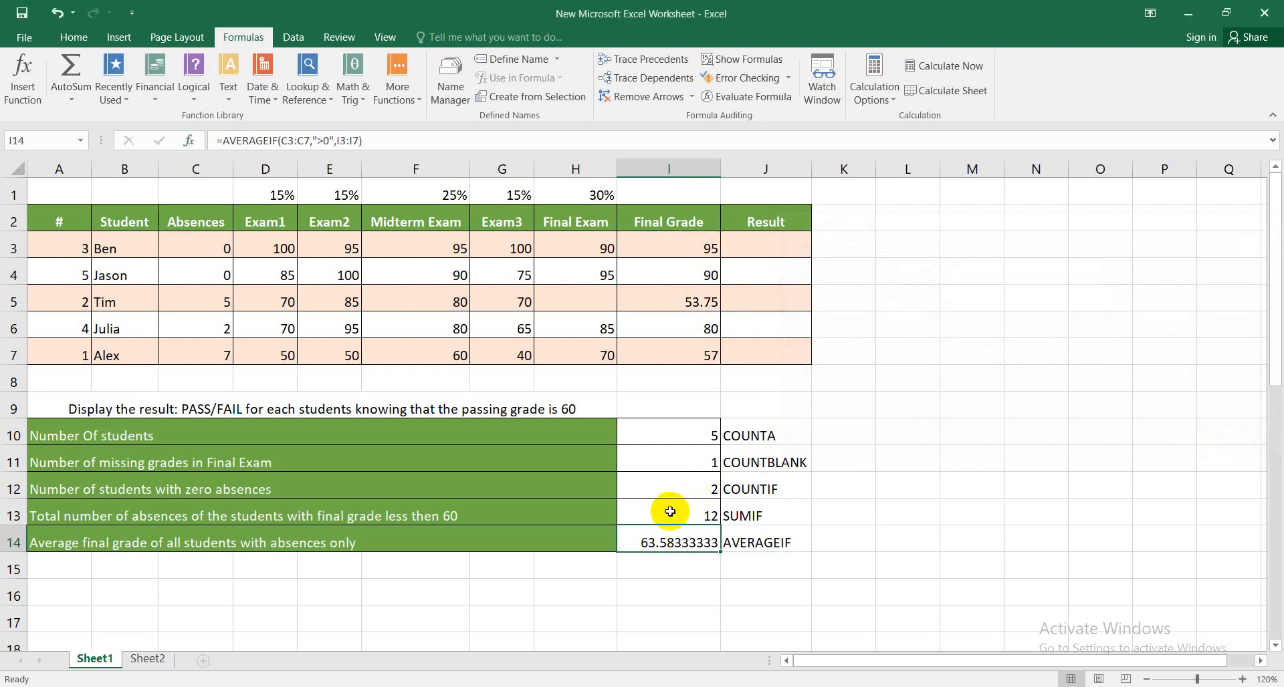
pyautogui.moveTo(687, 296); pyautogui.dragTo(699, 350)
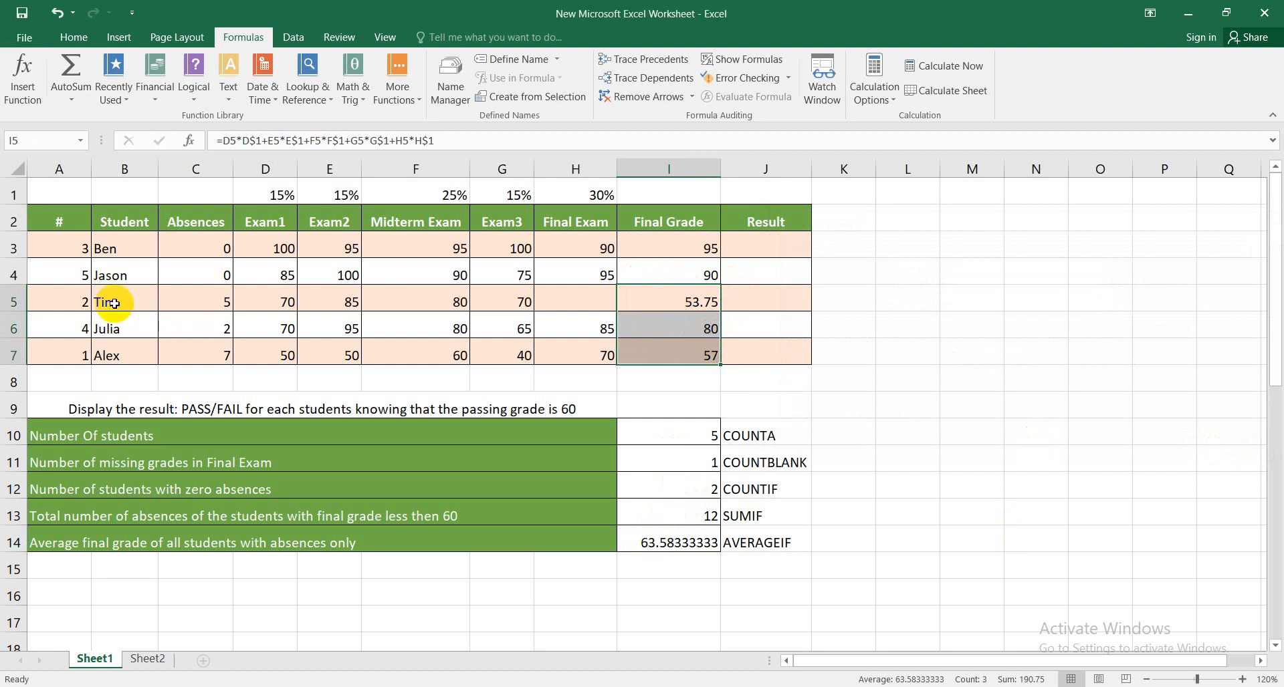
pyautogui.moveTo(115, 303); pyautogui.dragTo(115, 355)
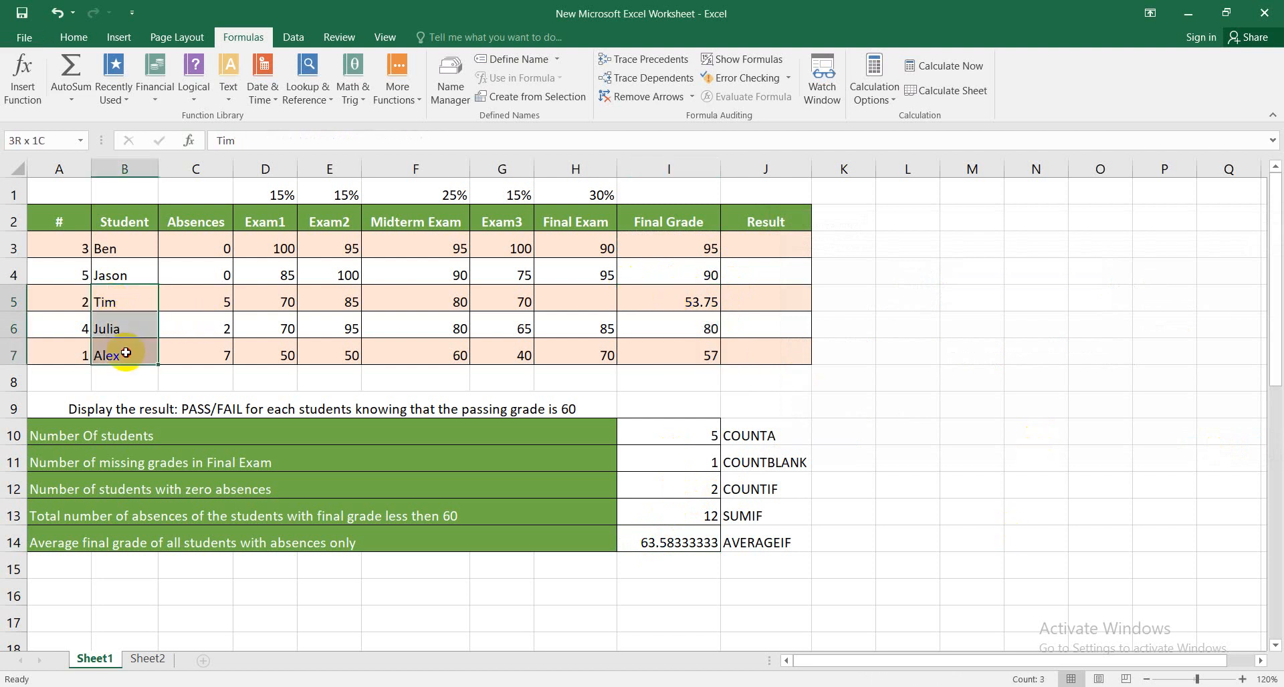
pyautogui.click(923, 498)
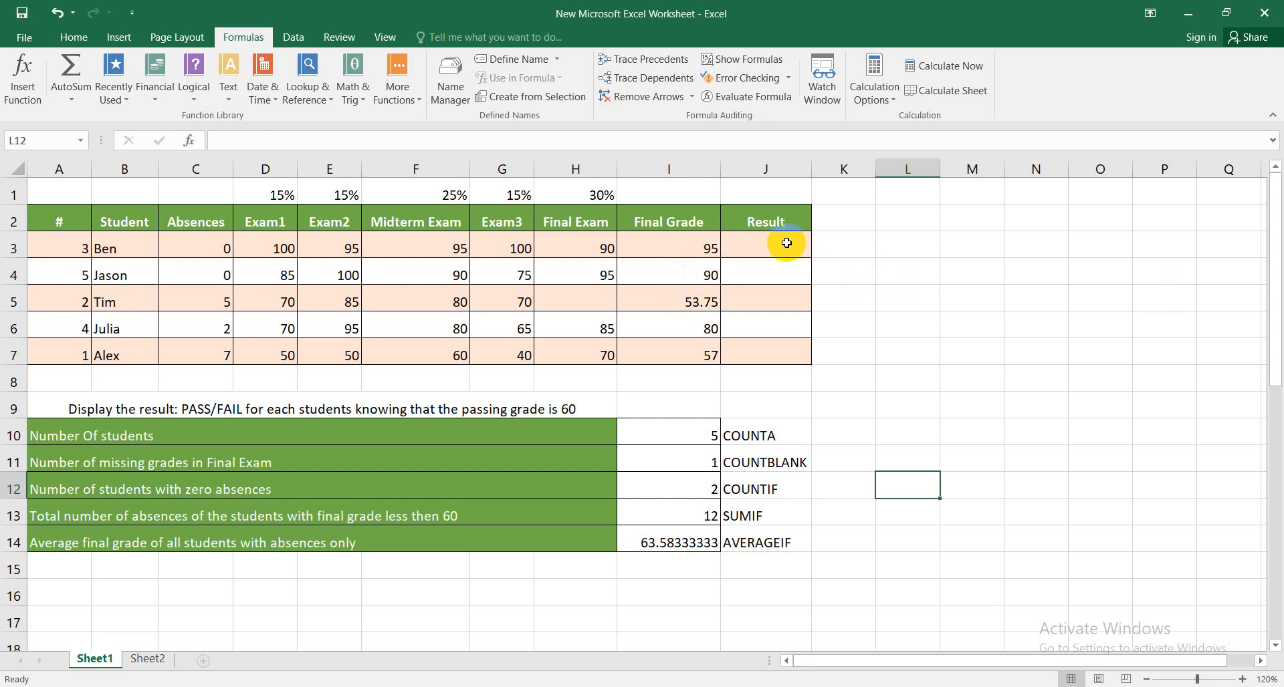
# - Enter the label IF in cell J9, beside the PASS/FAIL instruction
pyautogui.click(774, 416)
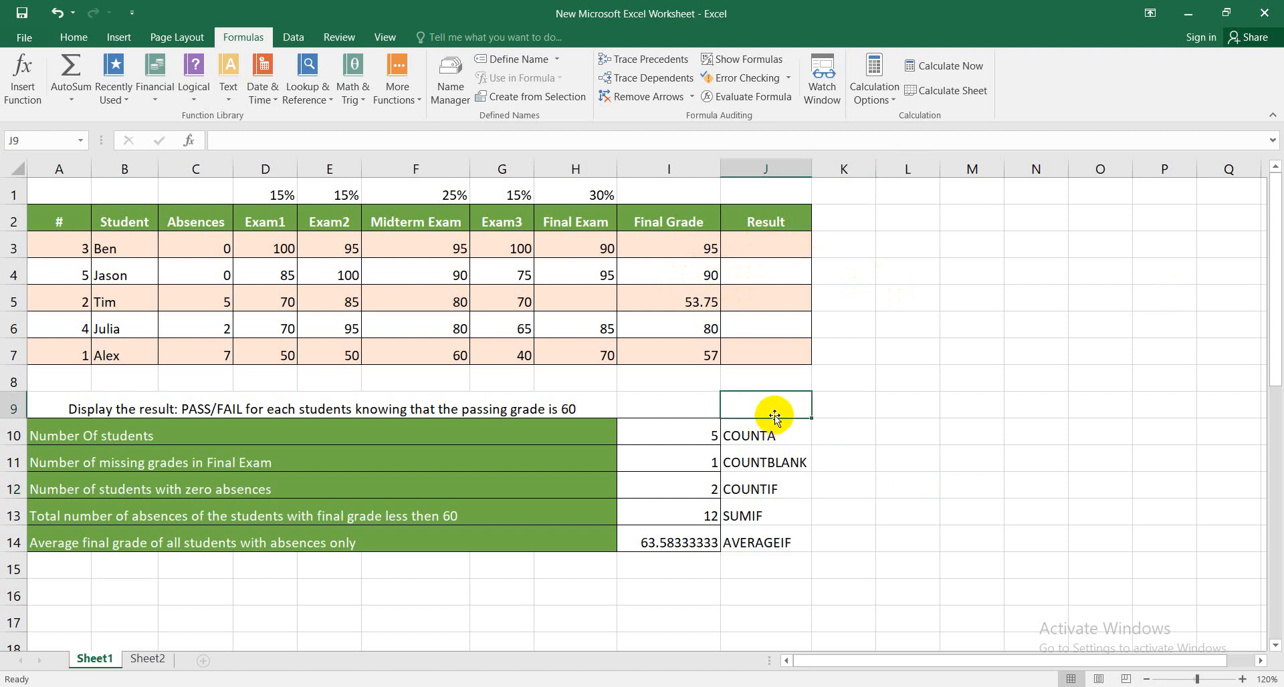
pyautogui.write('IF')
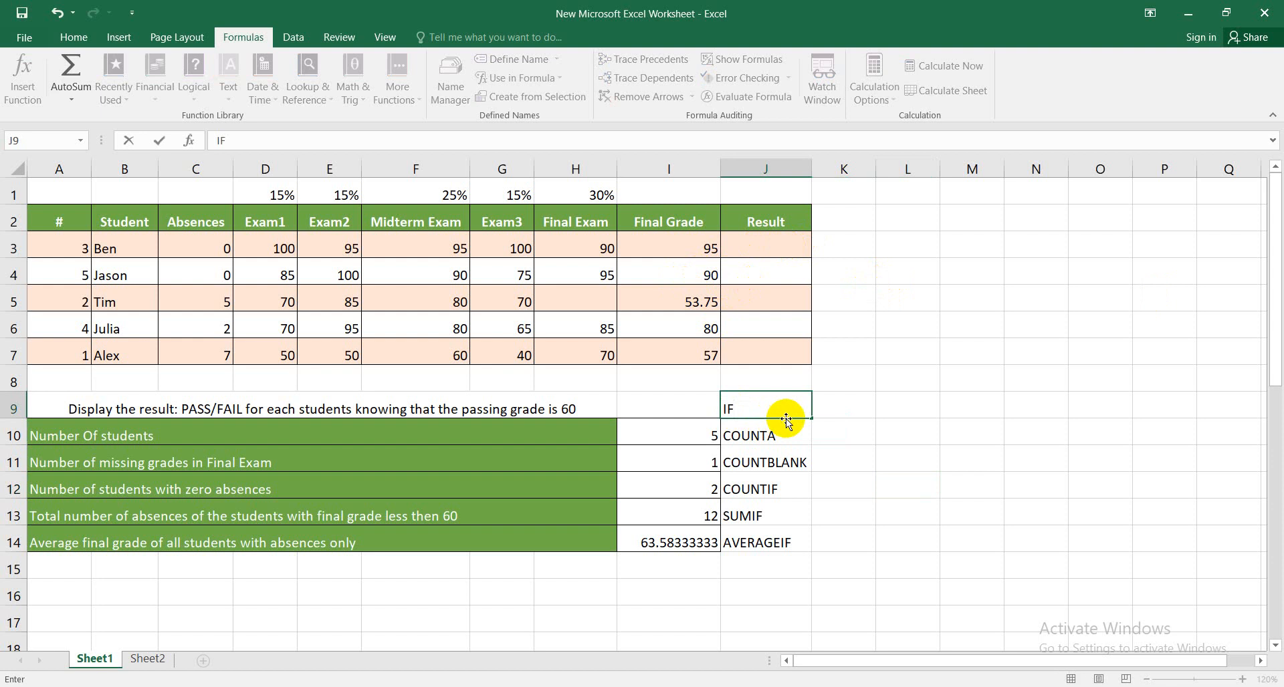
pyautogui.click(892, 413)
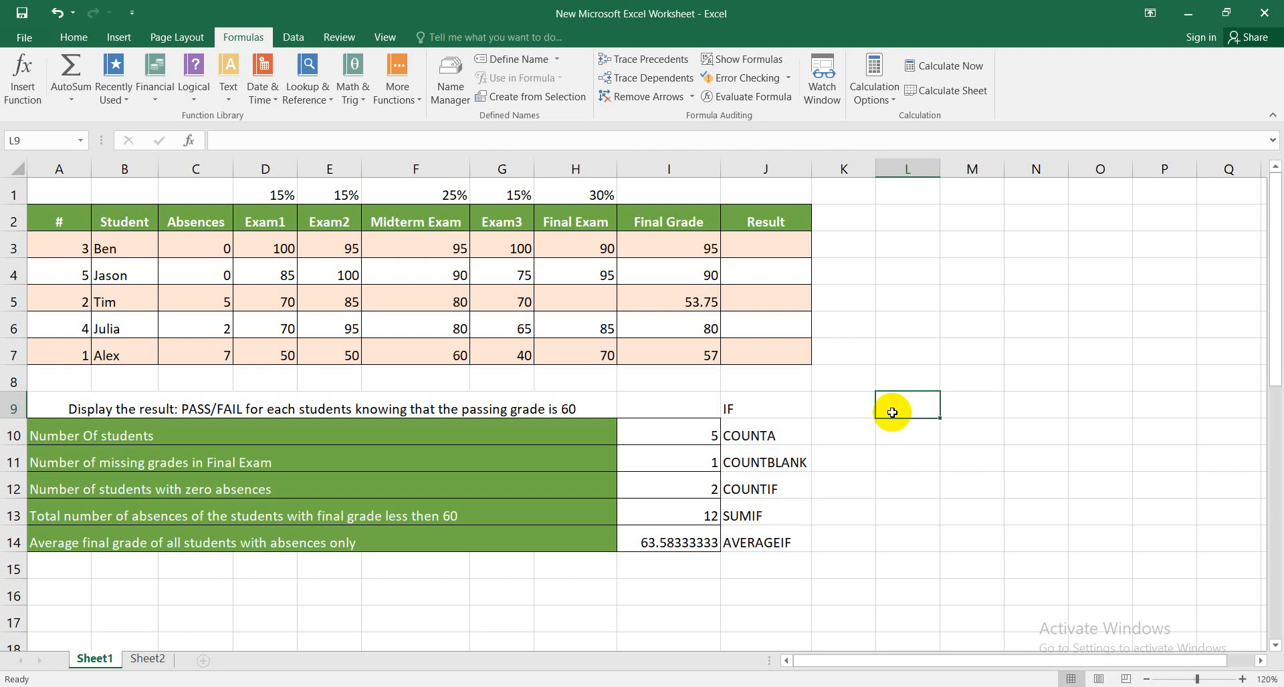
# - Search the function library for IF and start an IF function in Result cell J3
pyautogui.click(797, 251)
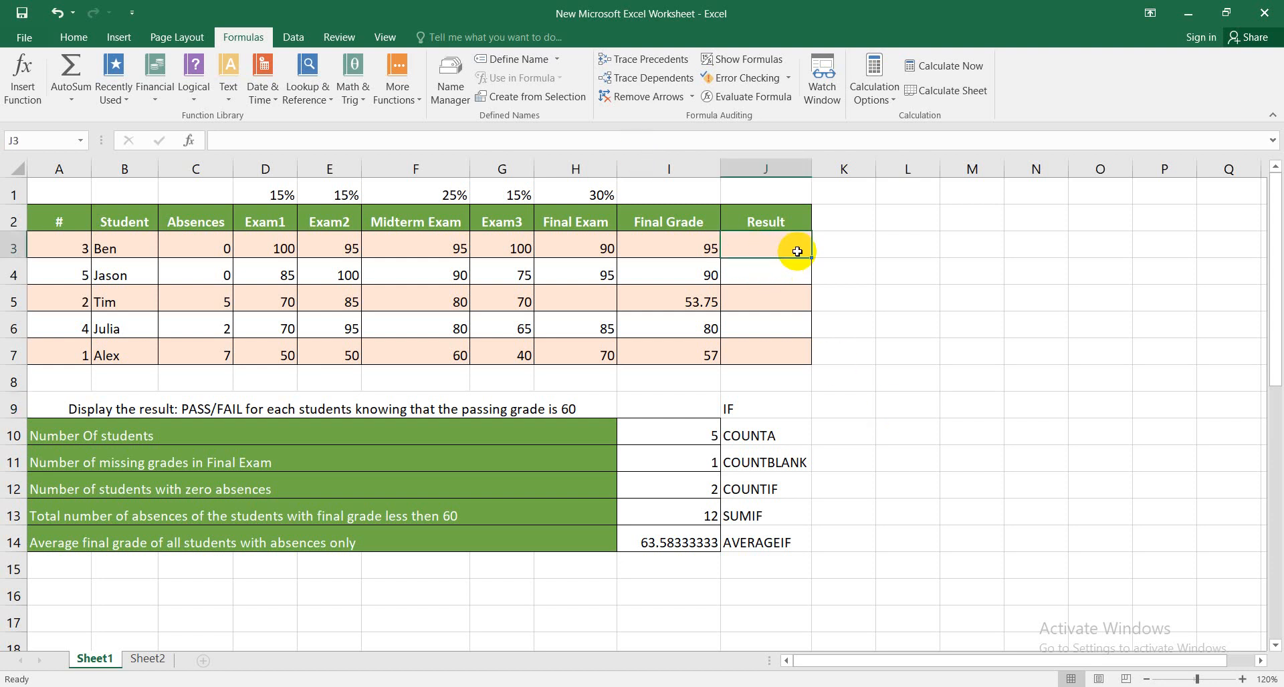
pyautogui.click(14, 69)
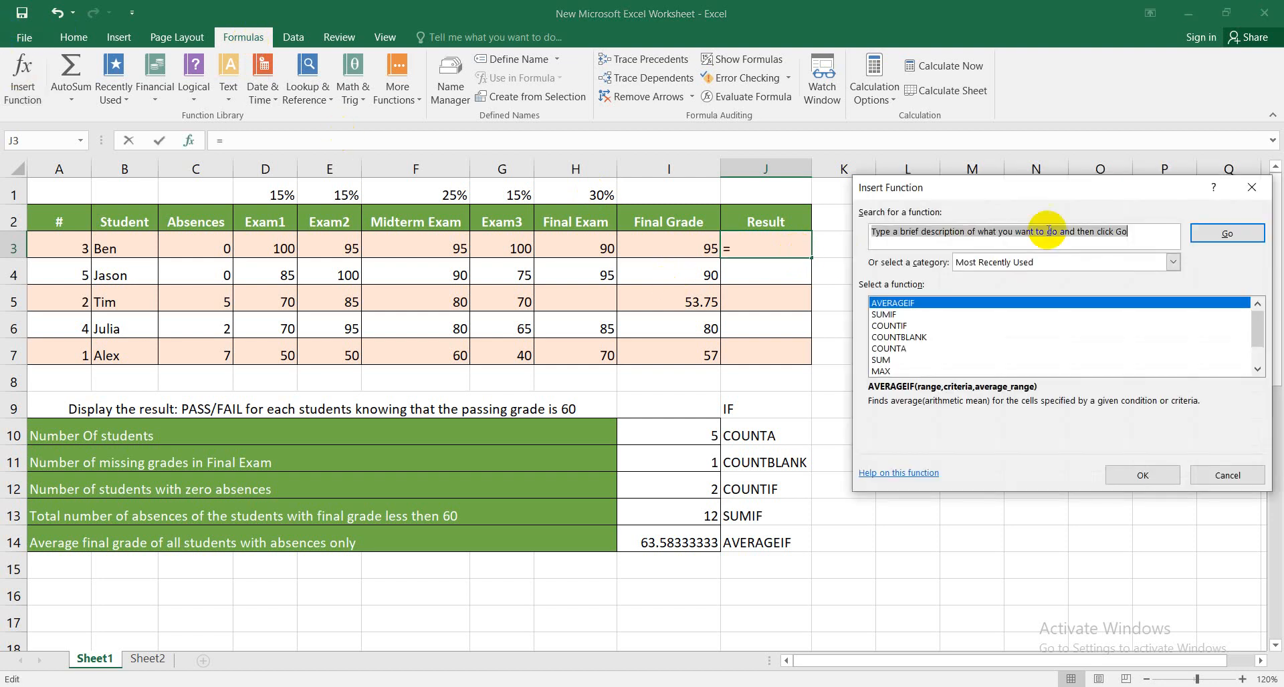
pyautogui.write('IF')
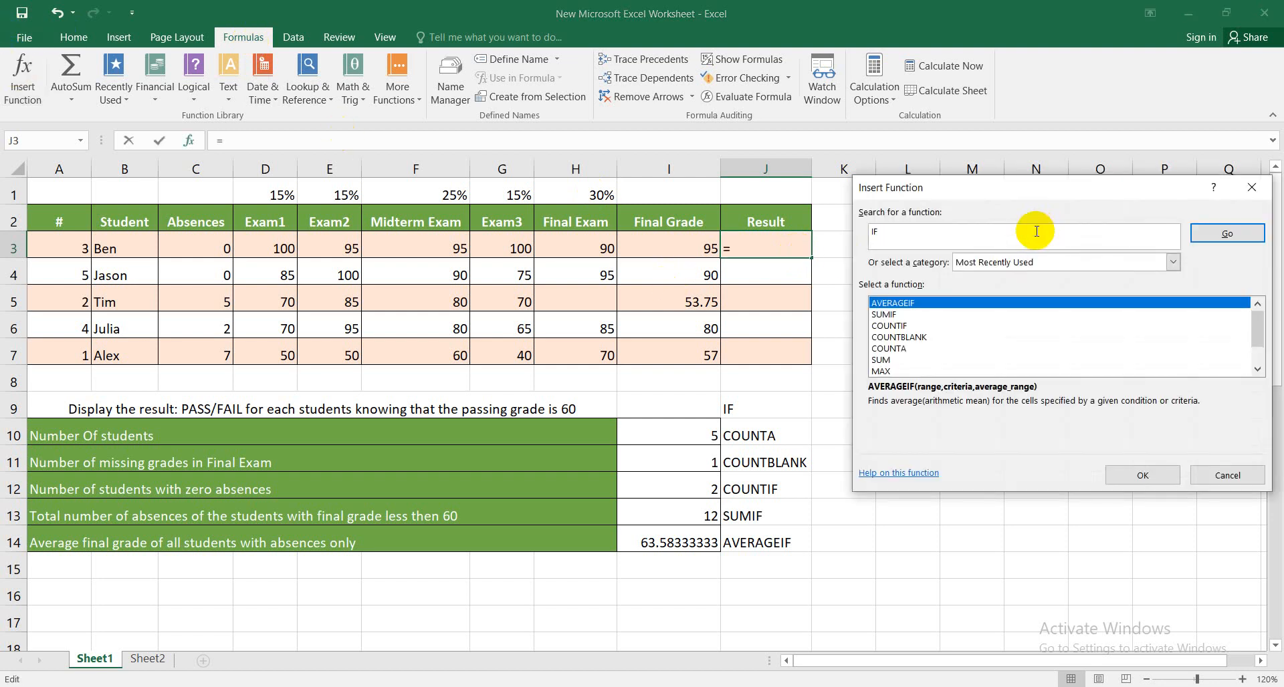
pyautogui.click(1226, 234)
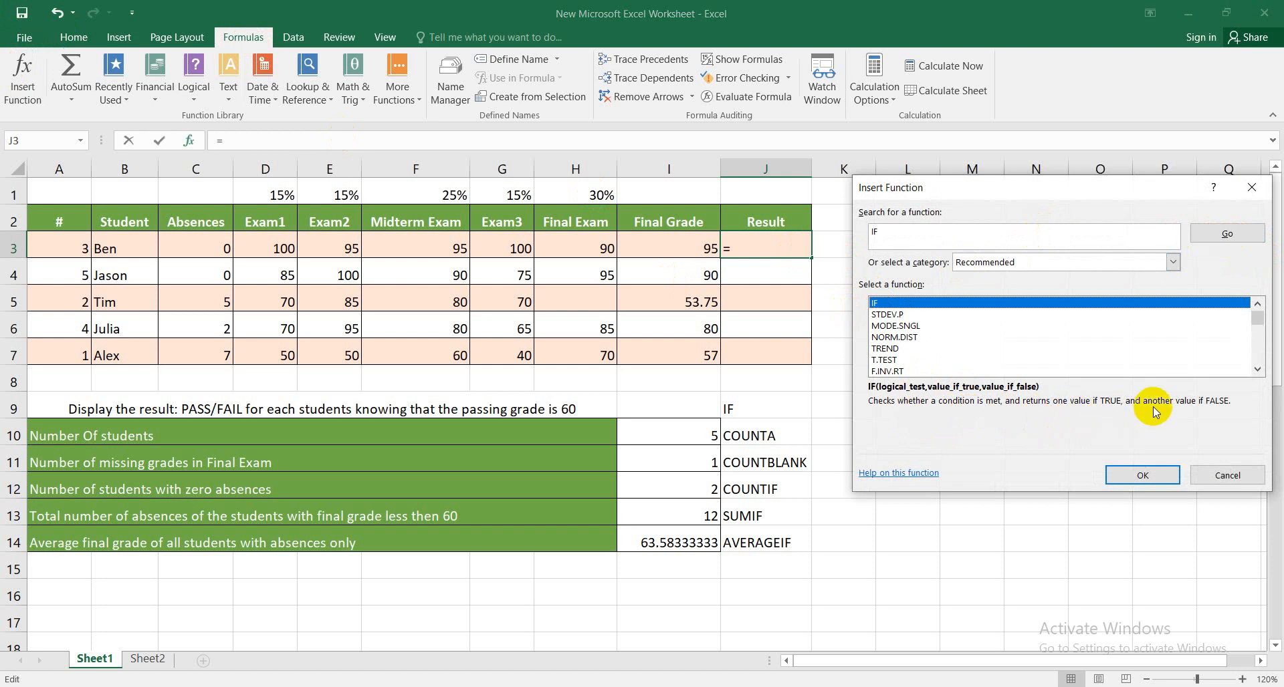
pyautogui.click(1143, 476)
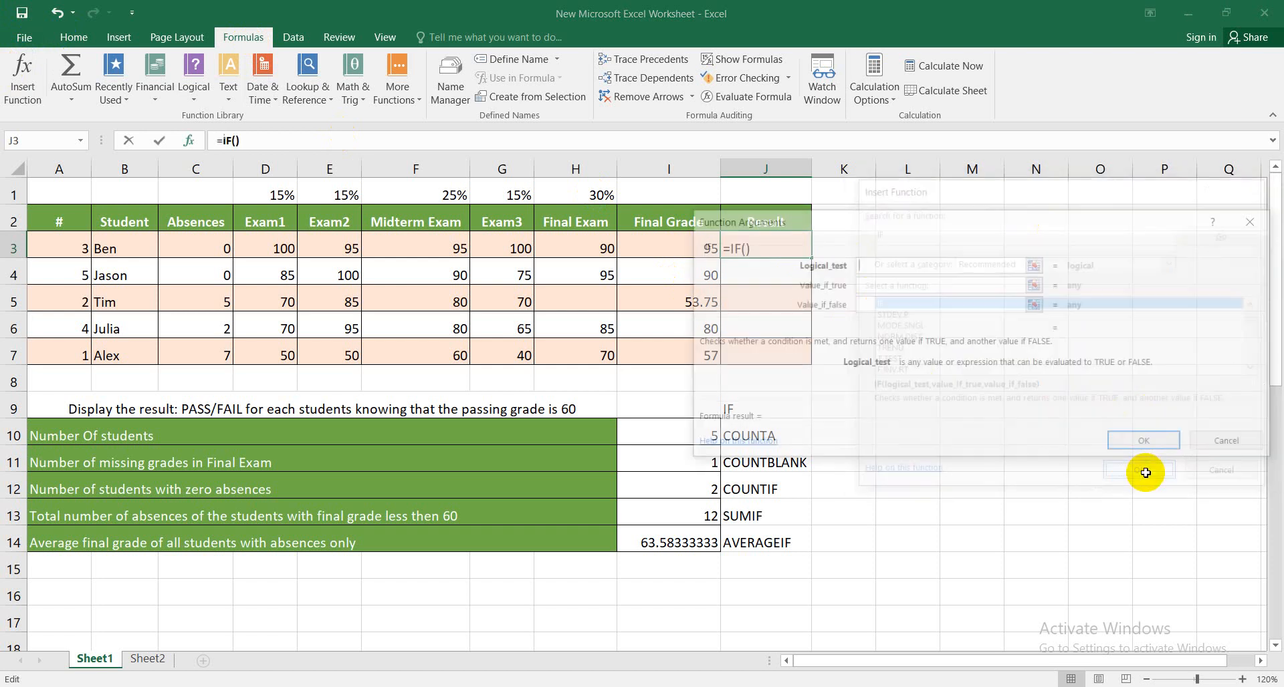
# - Complete the IF function in J3 with logical test I3>=60, "PASS" as the true value and "FAIL" as the false value
pyautogui.moveTo(989, 221); pyautogui.dragTo(1113, 231)
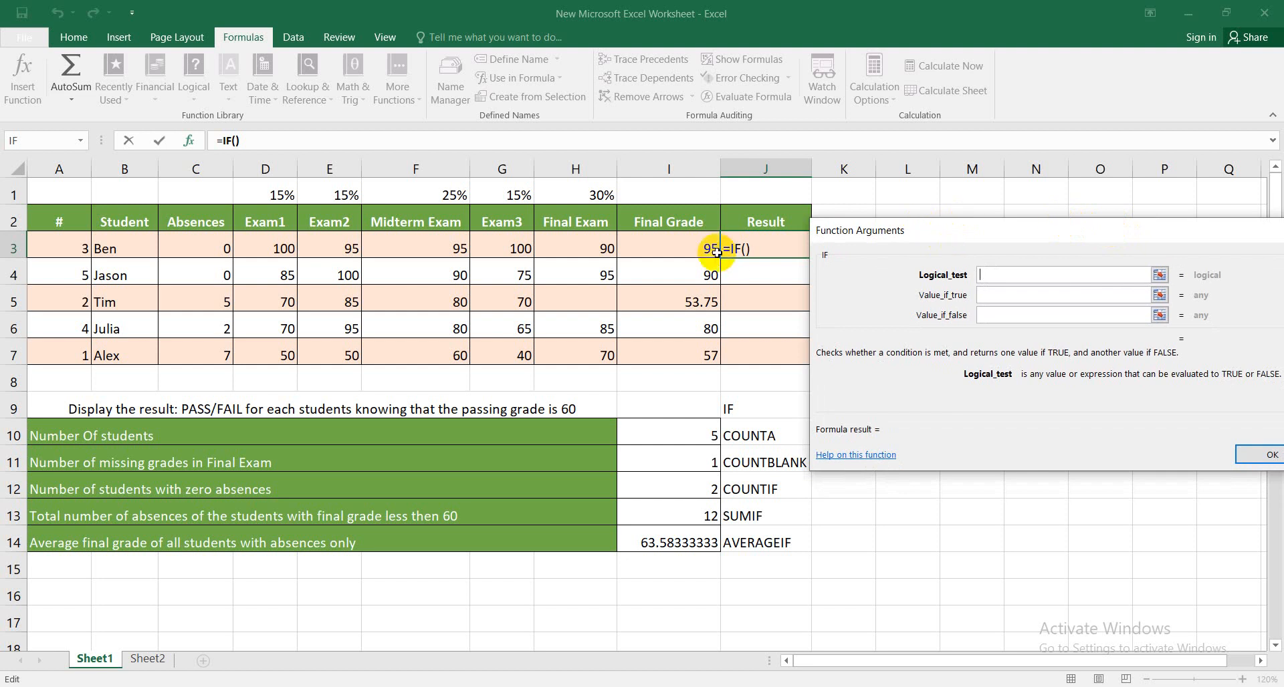
pyautogui.click(682, 247)
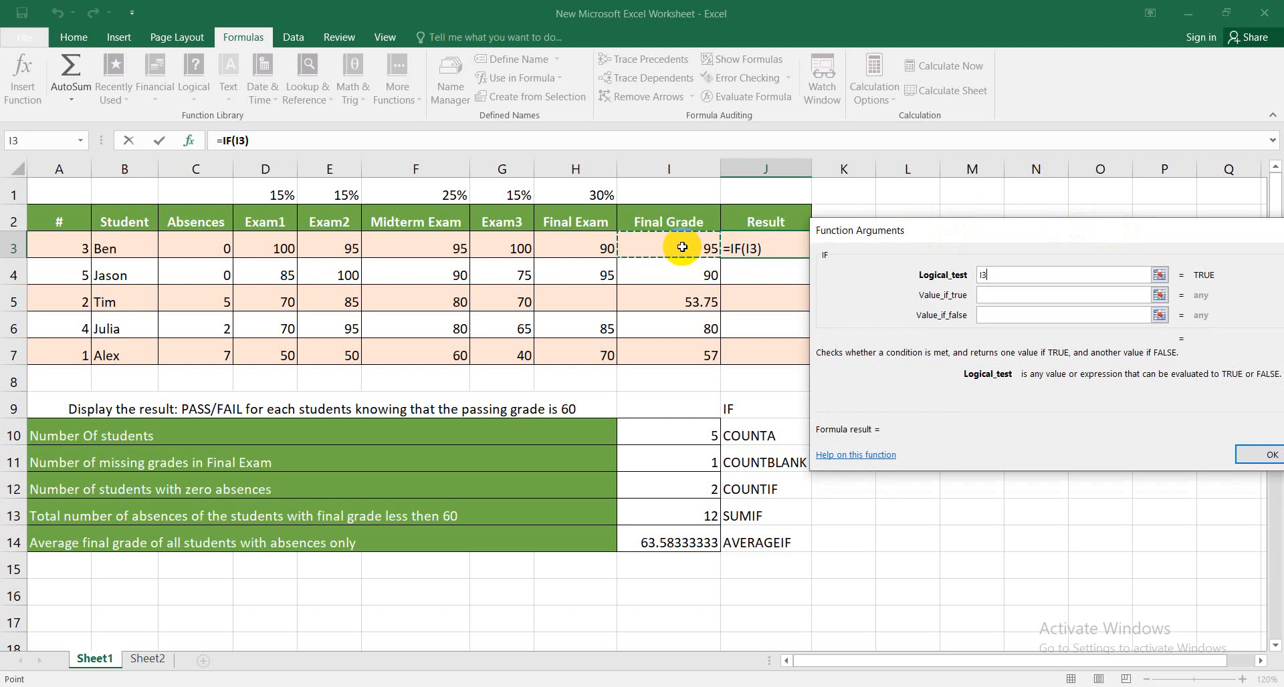
pyautogui.write('>=60')
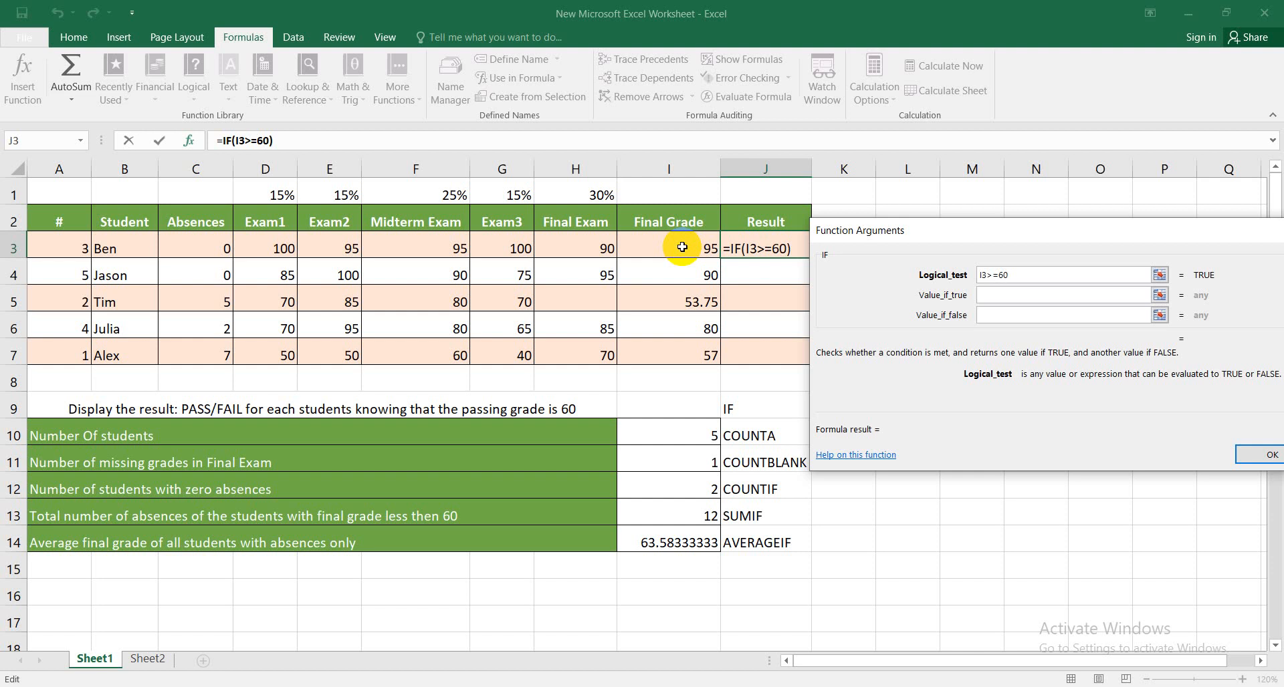
pyautogui.click(1057, 295)
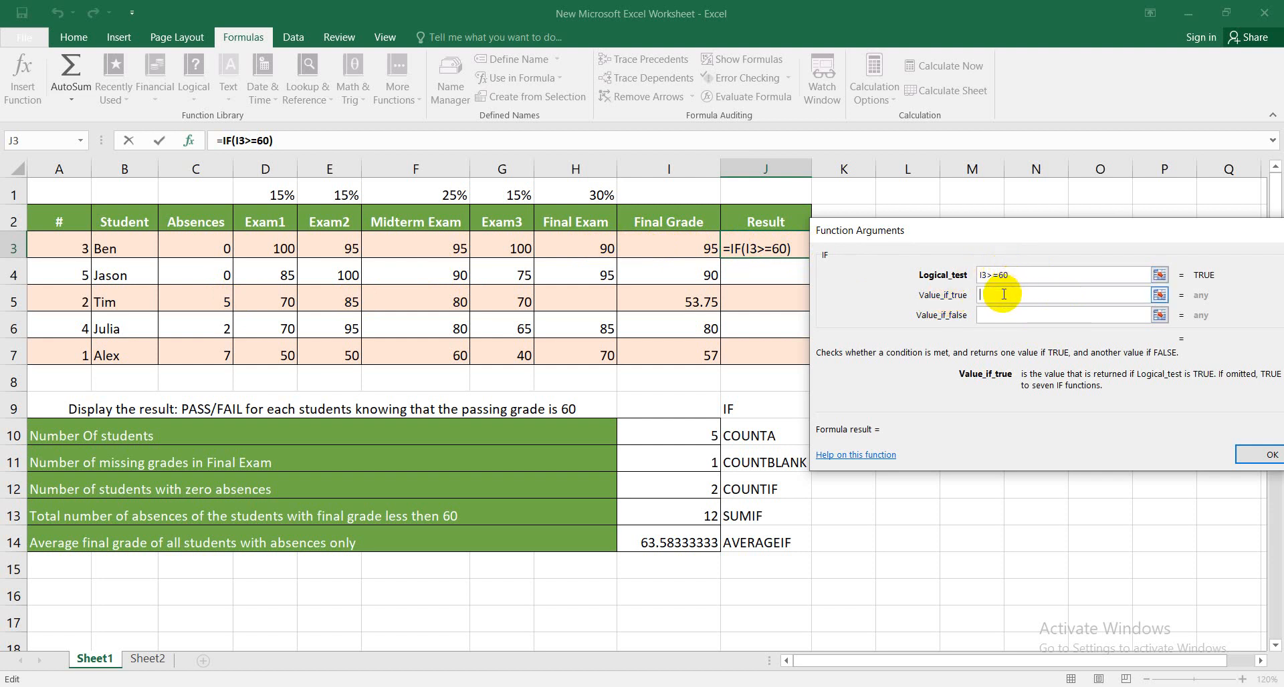
pyautogui.write('PASS')
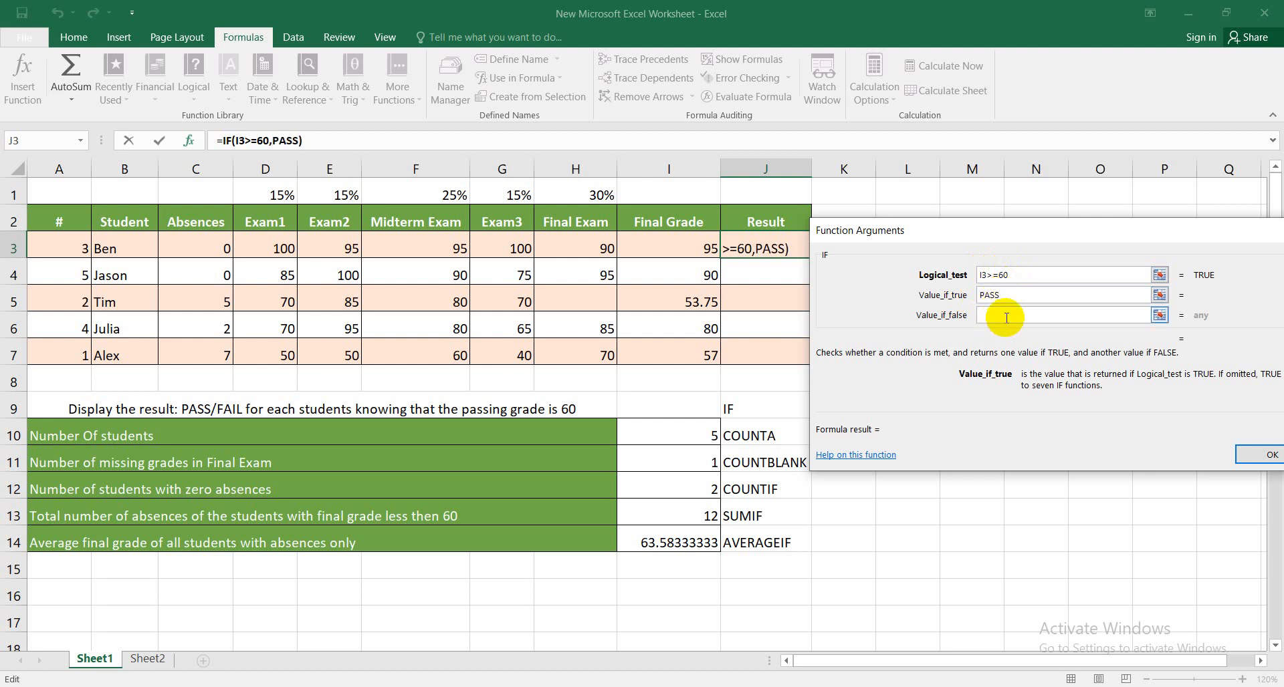
pyautogui.click(1006, 318)
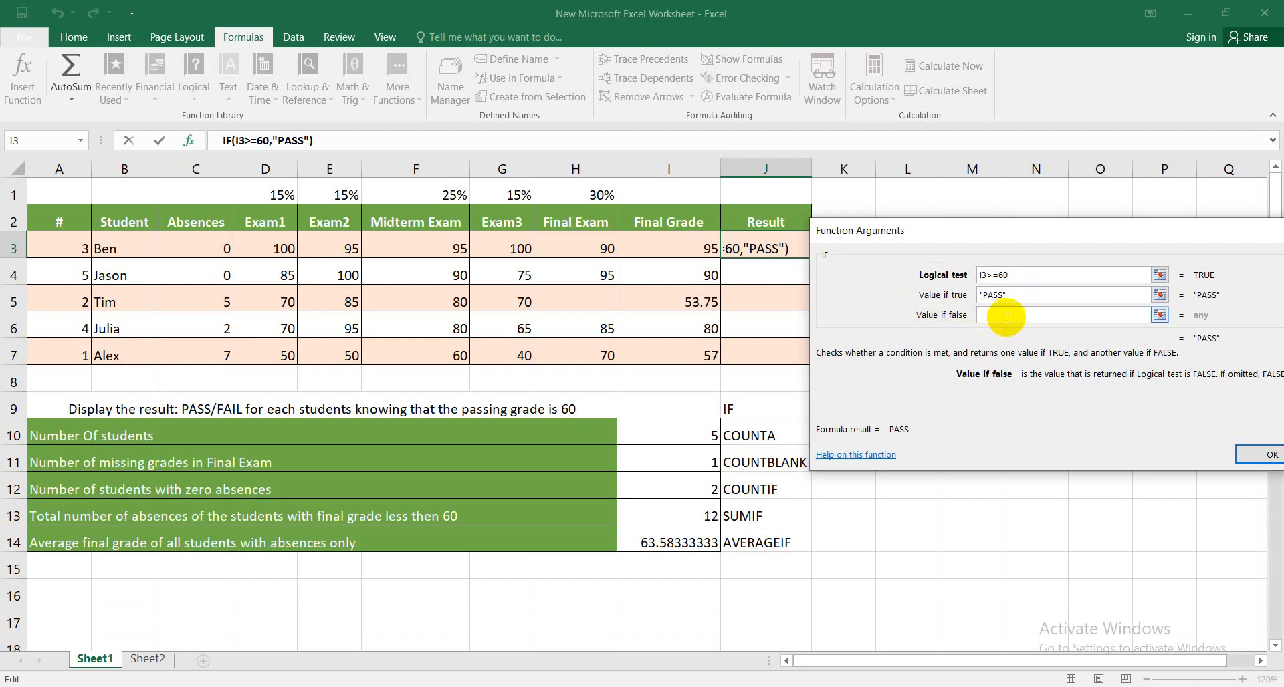
pyautogui.write('FAIL')
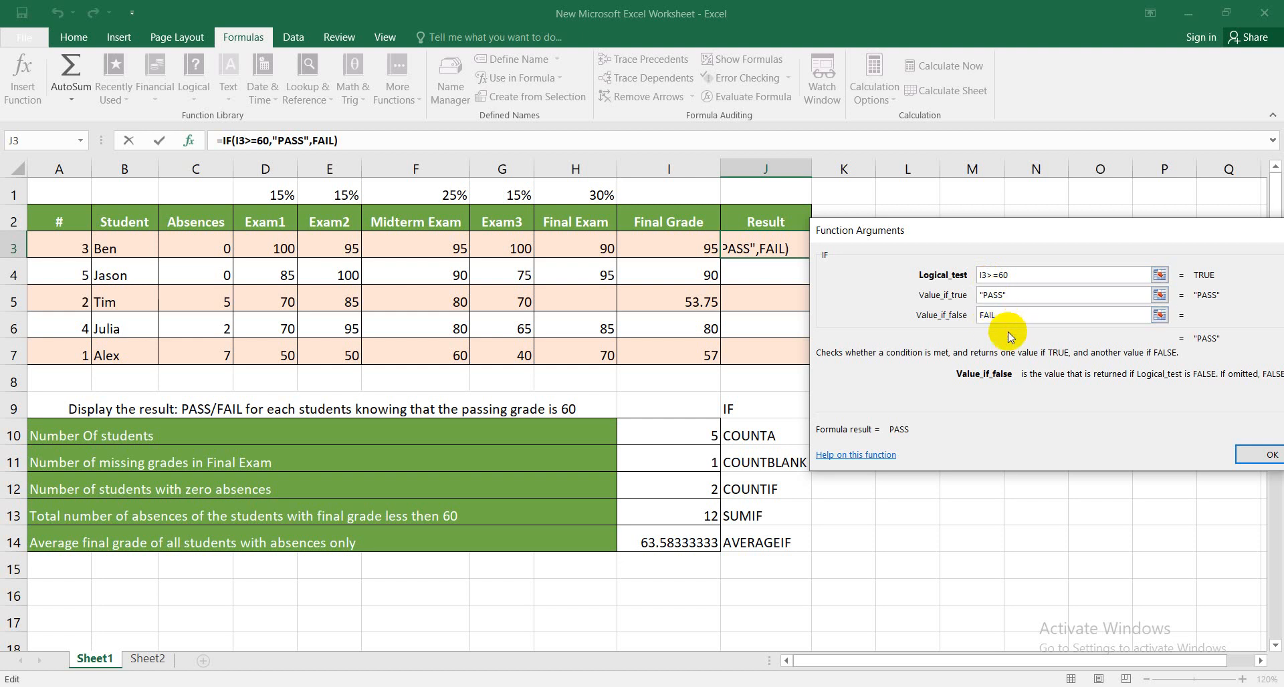
pyautogui.click(1033, 300)
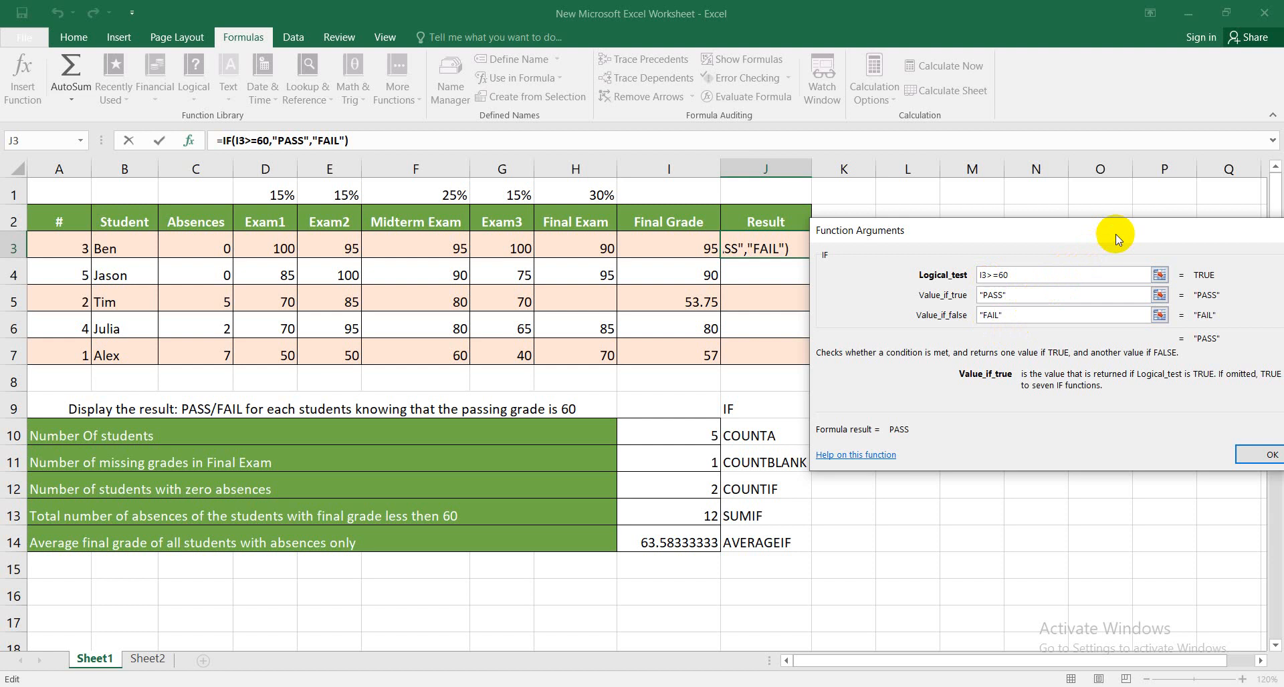
pyautogui.moveTo(1115, 234); pyautogui.dragTo(984, 239)
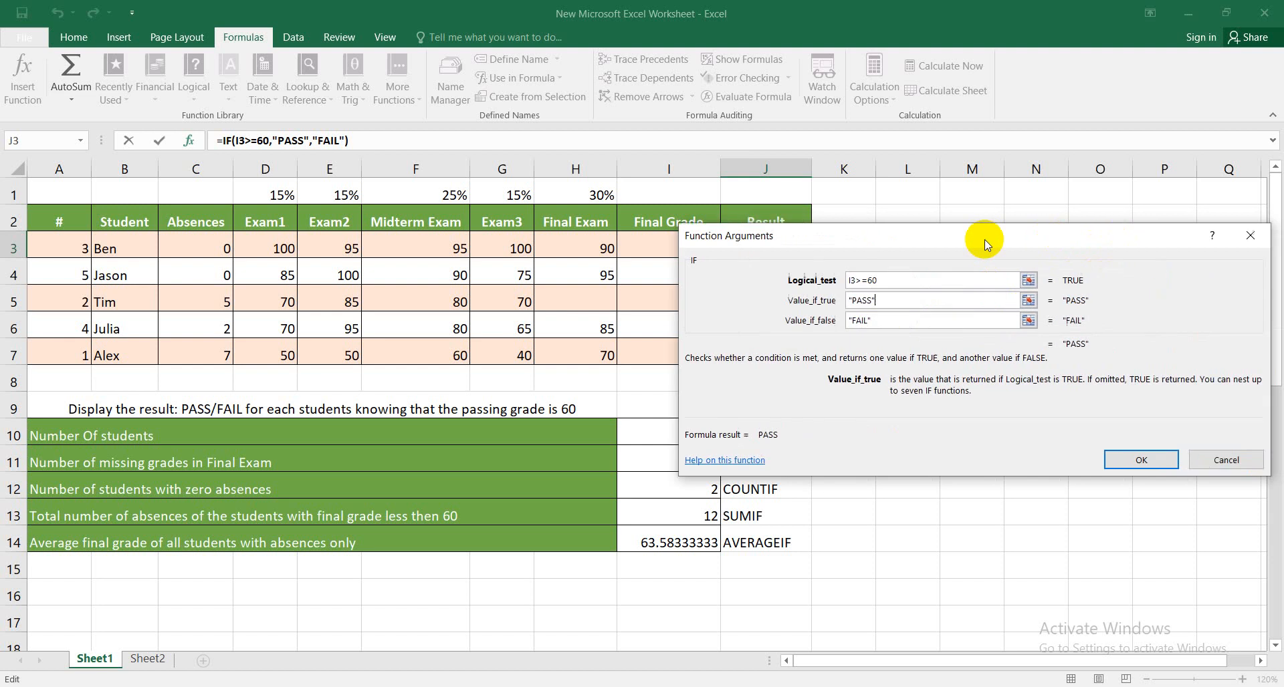
pyautogui.click(1153, 459)
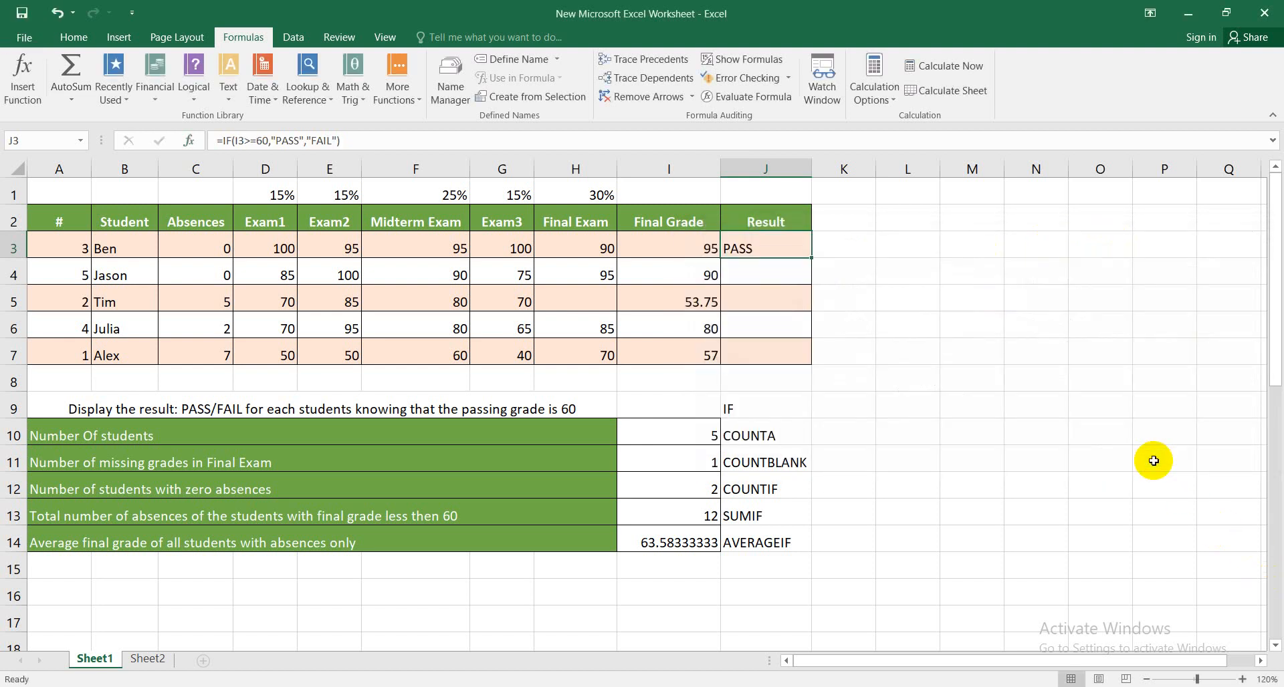
# - Center the result in cell J3 horizontally
pyautogui.click(71, 37)
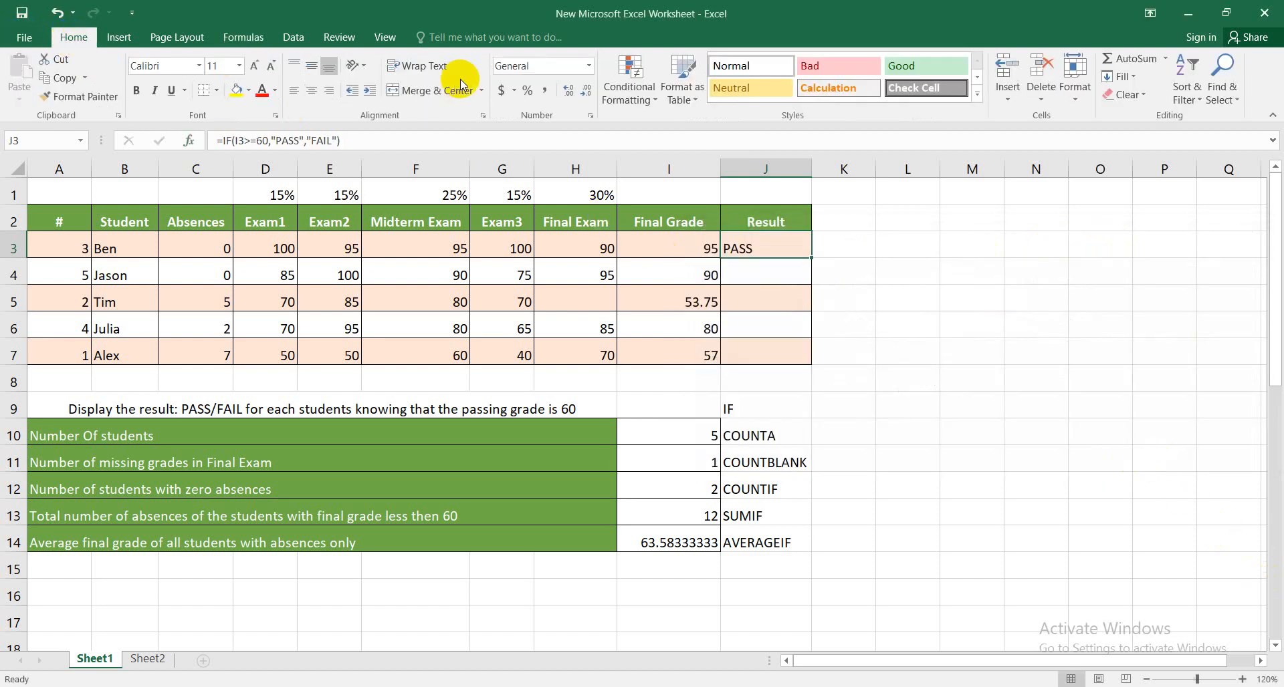
pyautogui.click(311, 92)
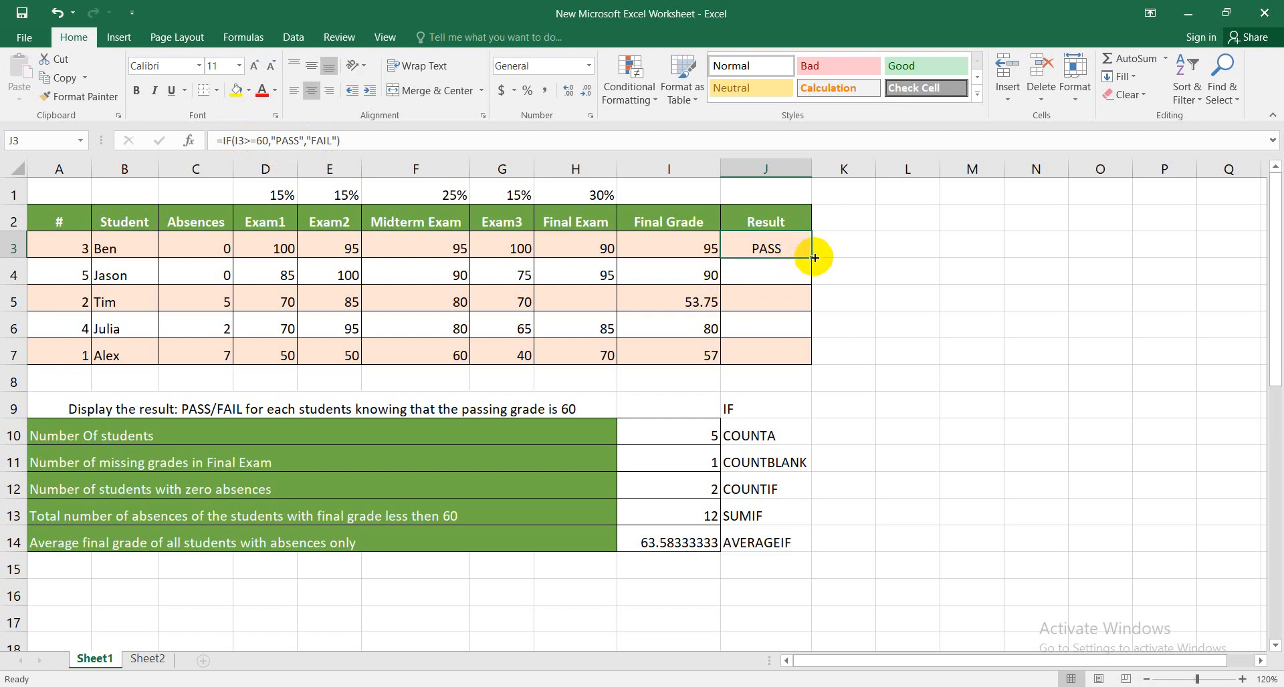
# - Fill the IF formula from J3 down through J7 and undo that fill
pyautogui.moveTo(814, 257); pyautogui.dragTo(800, 355)
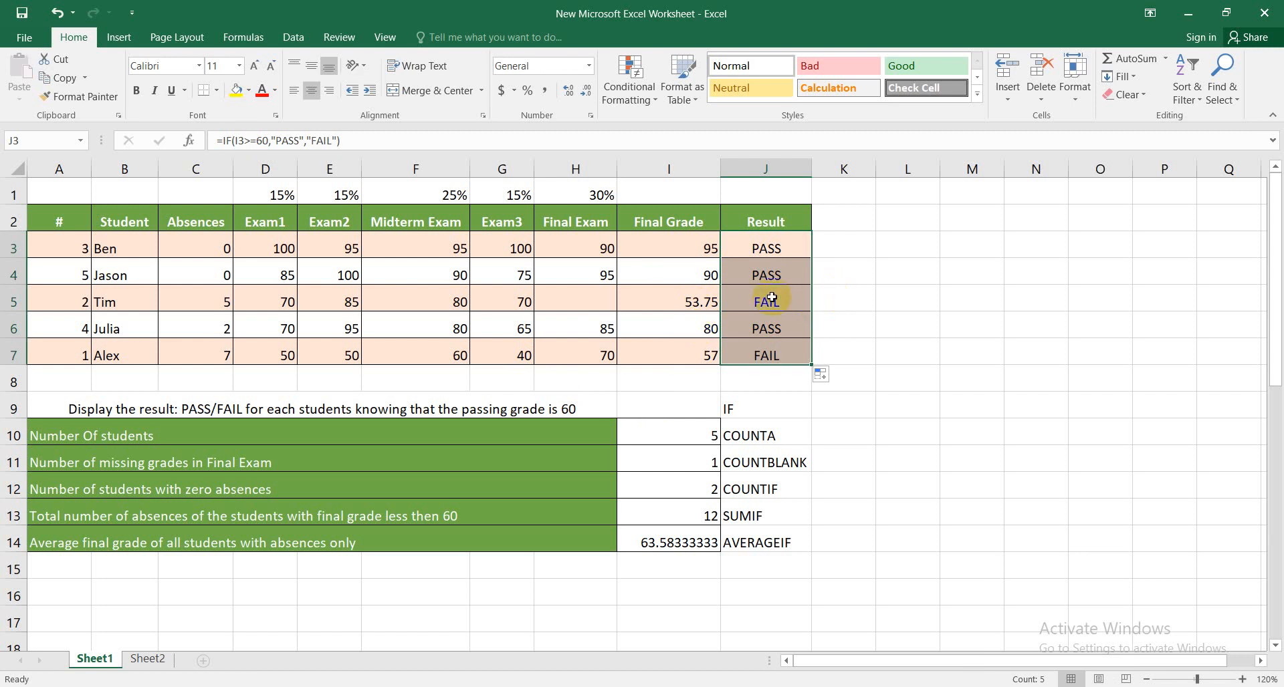
pyautogui.hotkey('ctrl', 'z')
# - Write the formula =IF(I4>=60,"PASS","FAIL") by hand in Result cell J4
pyautogui.click(774, 272)
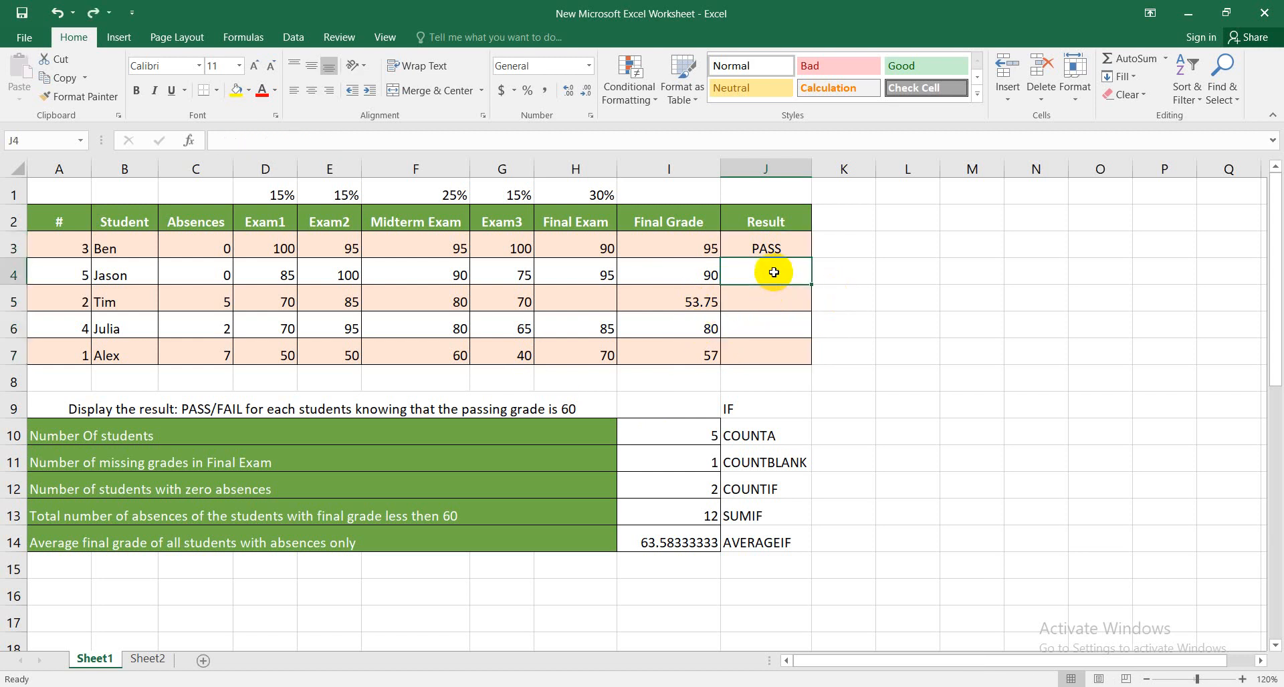
pyautogui.write('=')
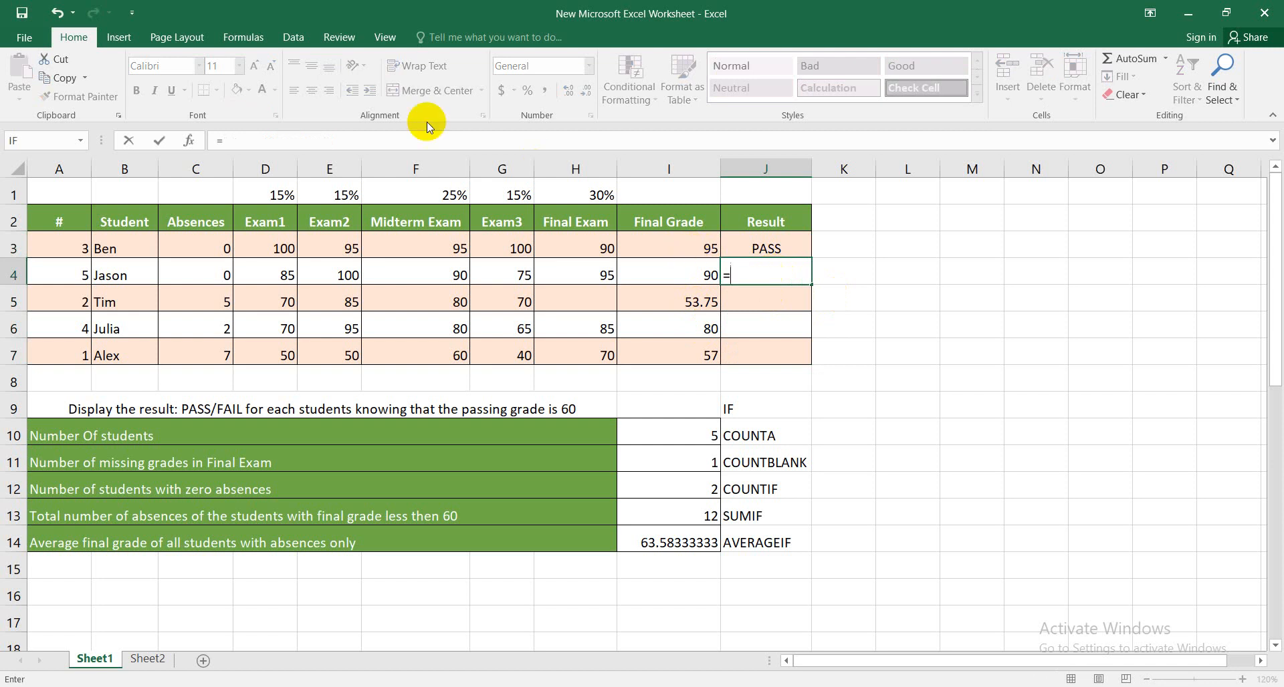
pyautogui.click(333, 138)
pyautogui.write('IF')
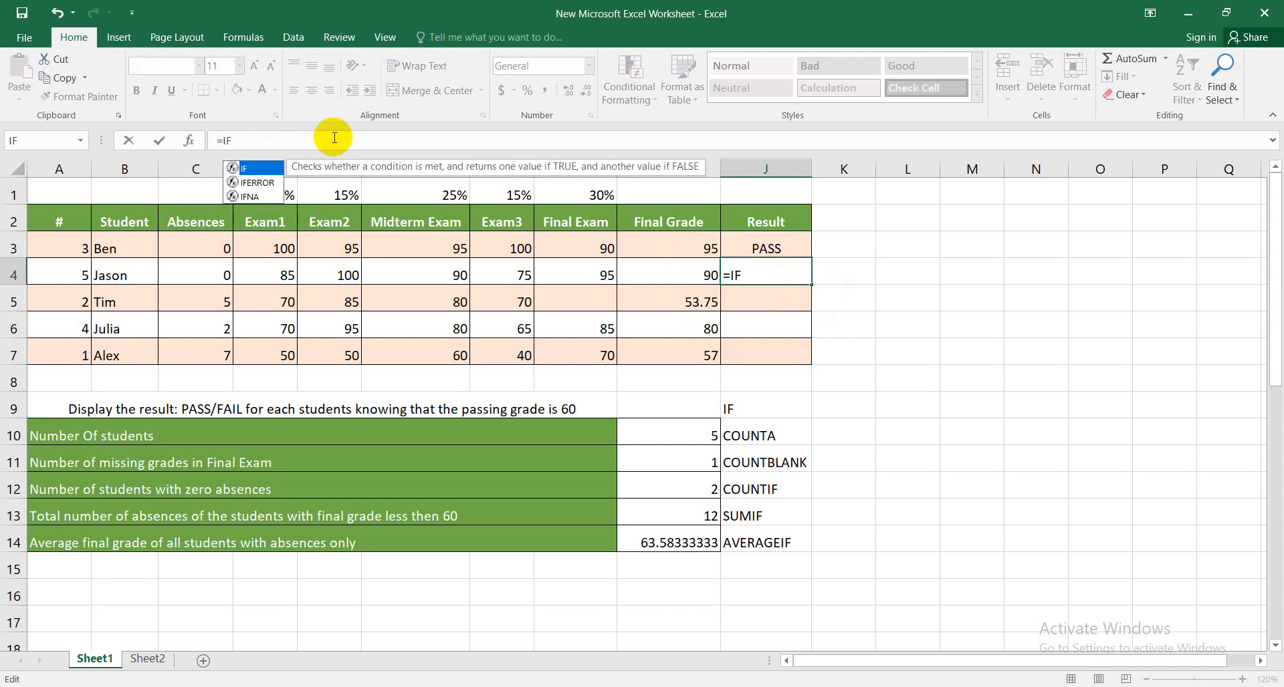
pyautogui.write('(')
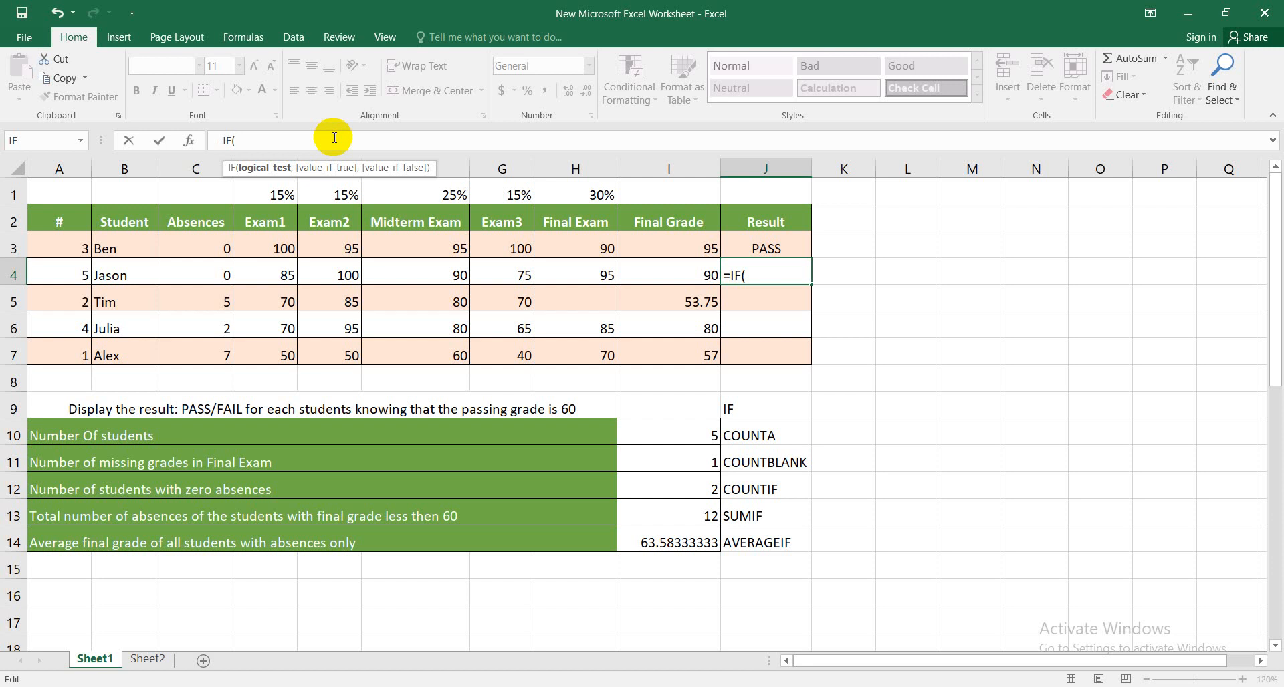
pyautogui.click(674, 274)
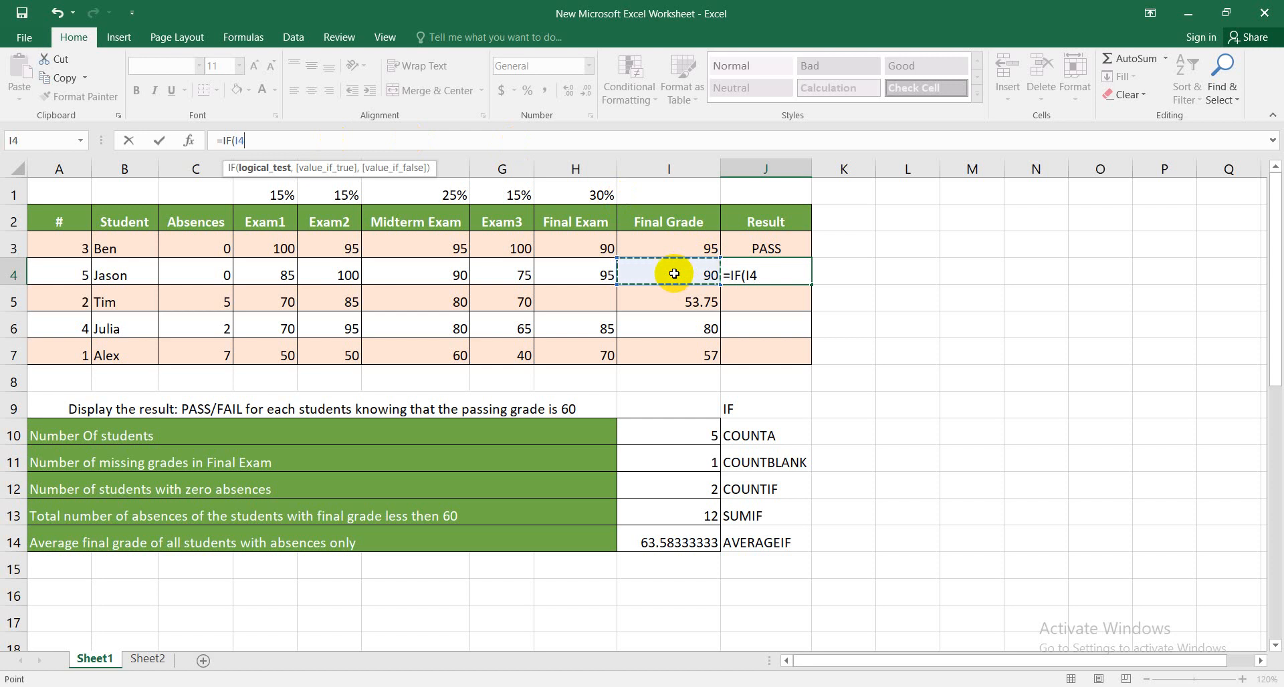
pyautogui.write('>=60,')
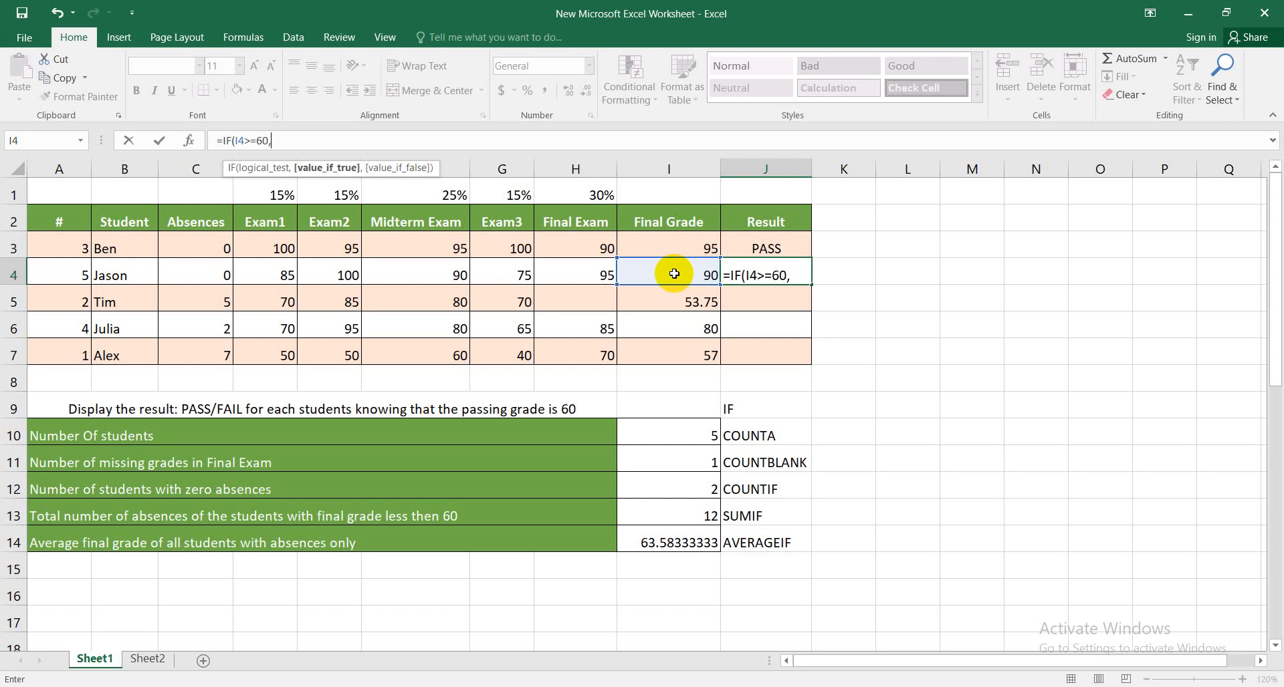
pyautogui.write('"PASS",')
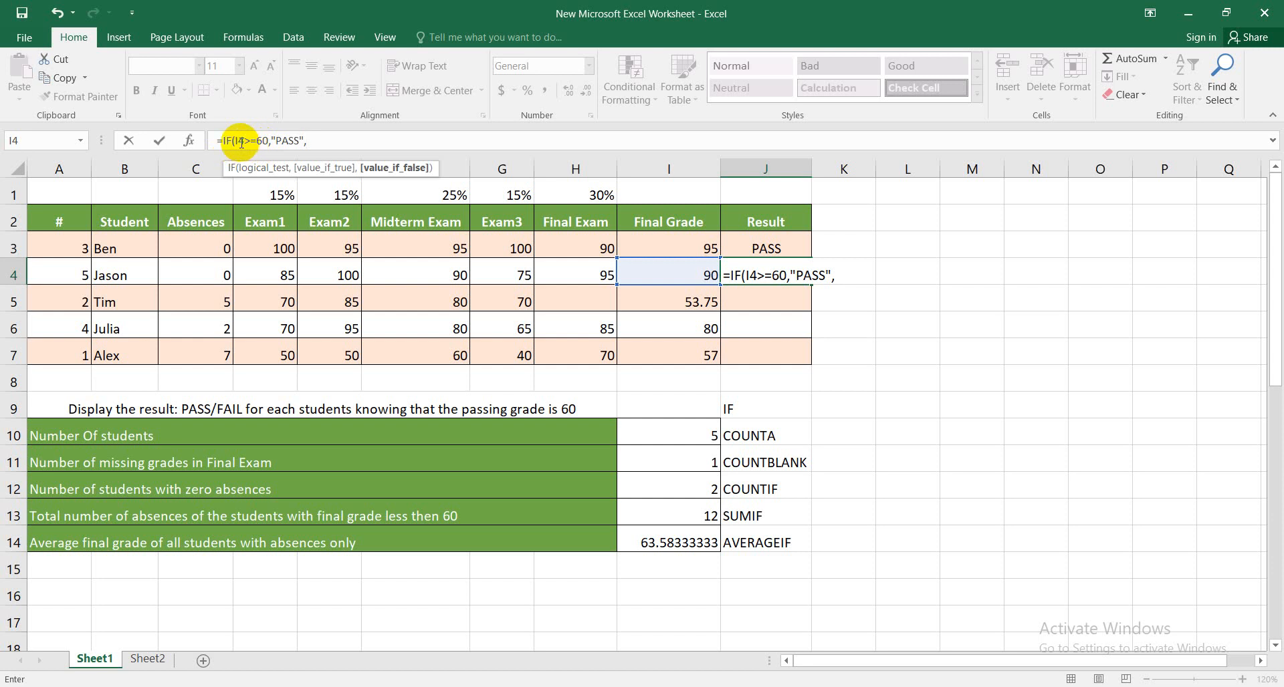
pyautogui.write('"FAIL")')
pyautogui.press('Return')
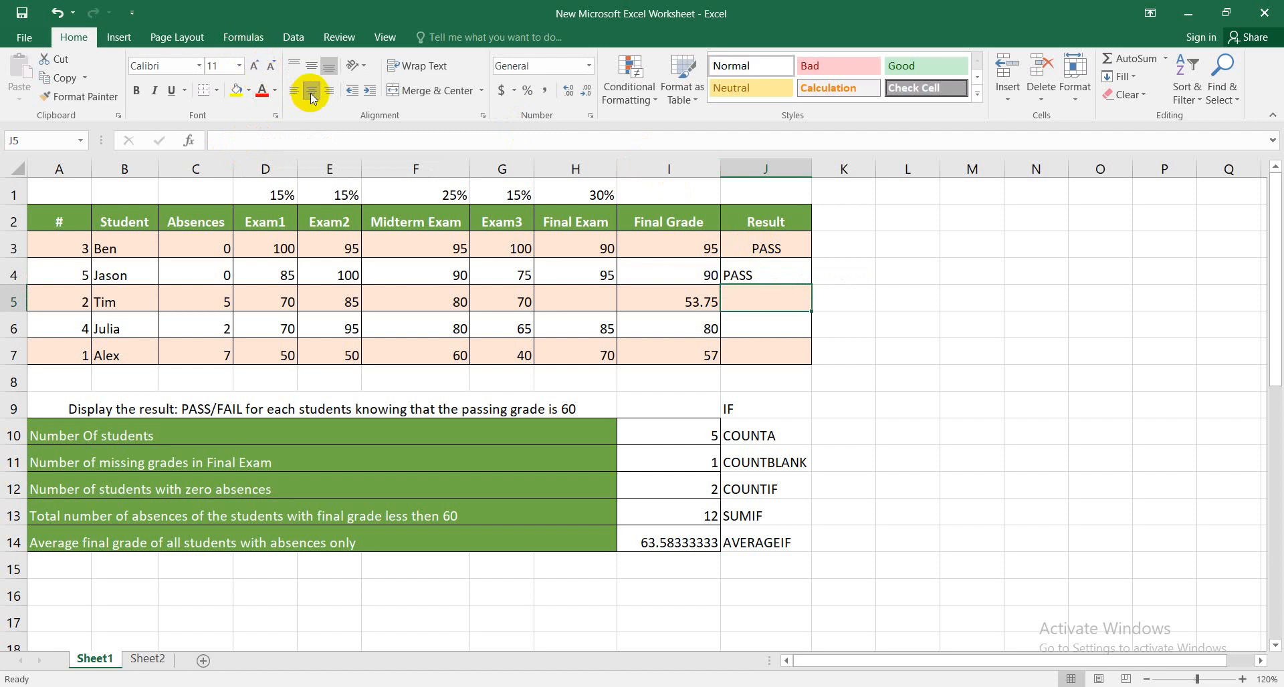
# - Center the result in J4 horizontally and fill its formula down through J7
pyautogui.click(739, 275)
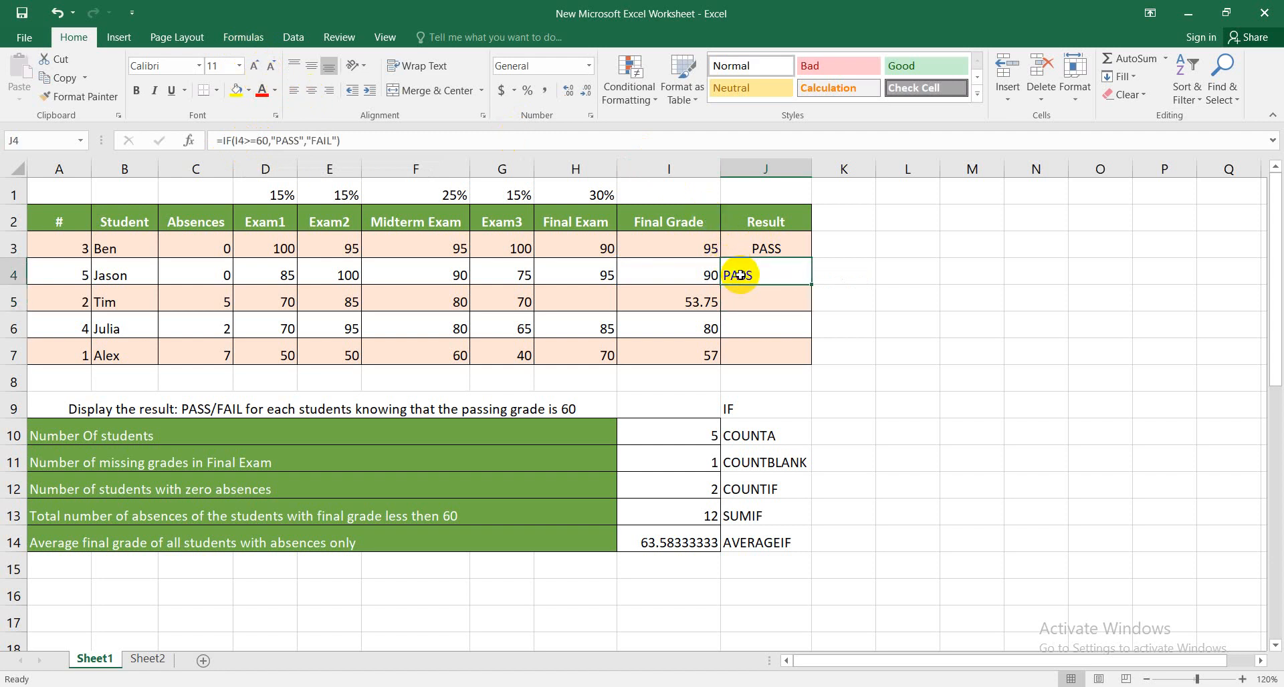
pyautogui.click(308, 92)
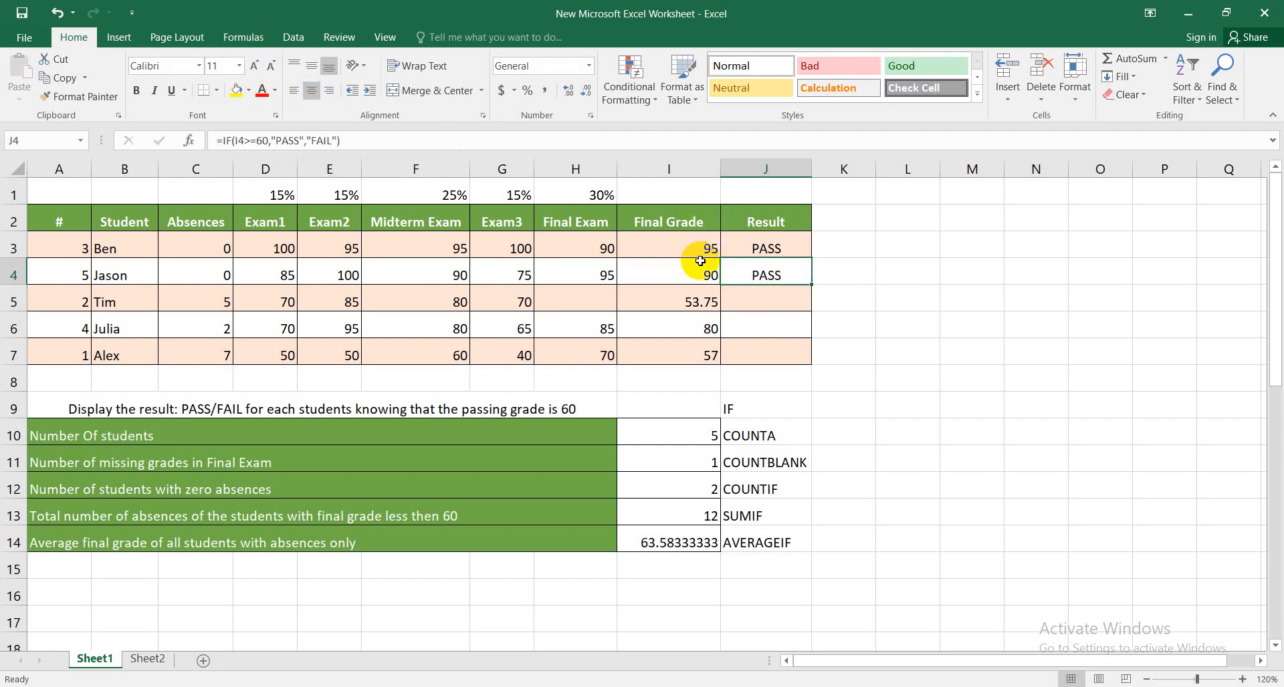
pyautogui.moveTo(811, 284); pyautogui.dragTo(812, 362)
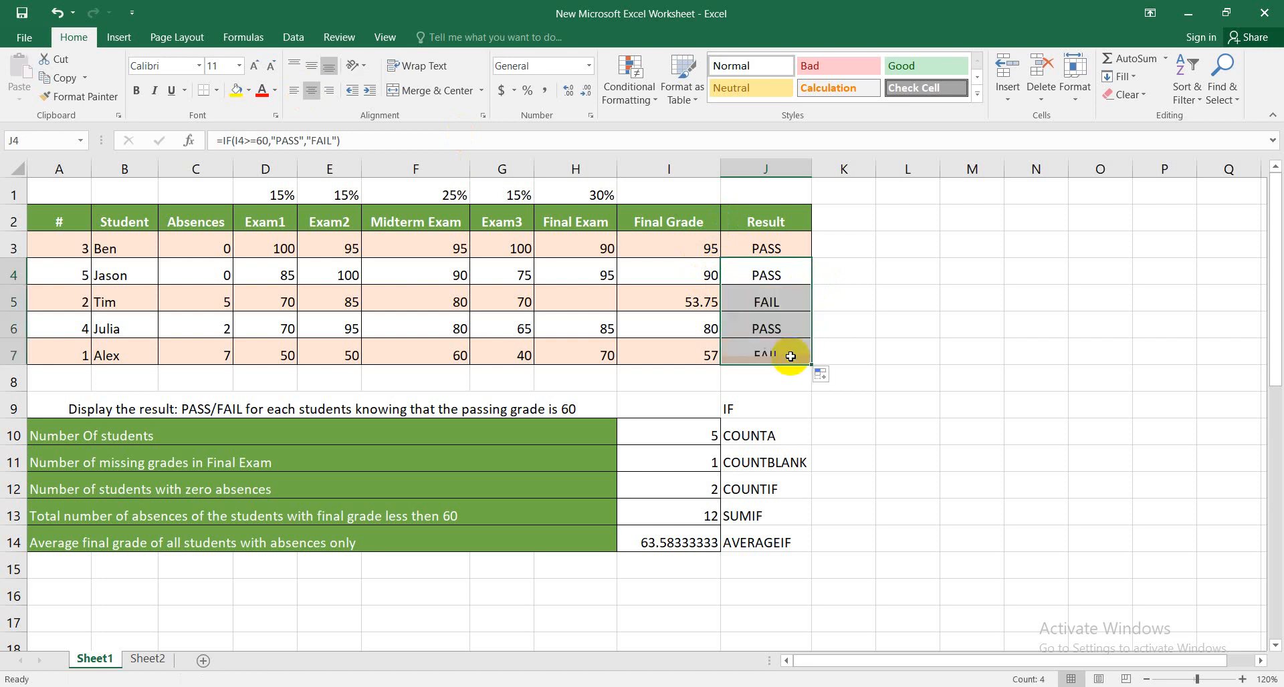
# - Check the filled Result formulas in J5 and J7 against the students' Final Grade cells
pyautogui.click(779, 304)
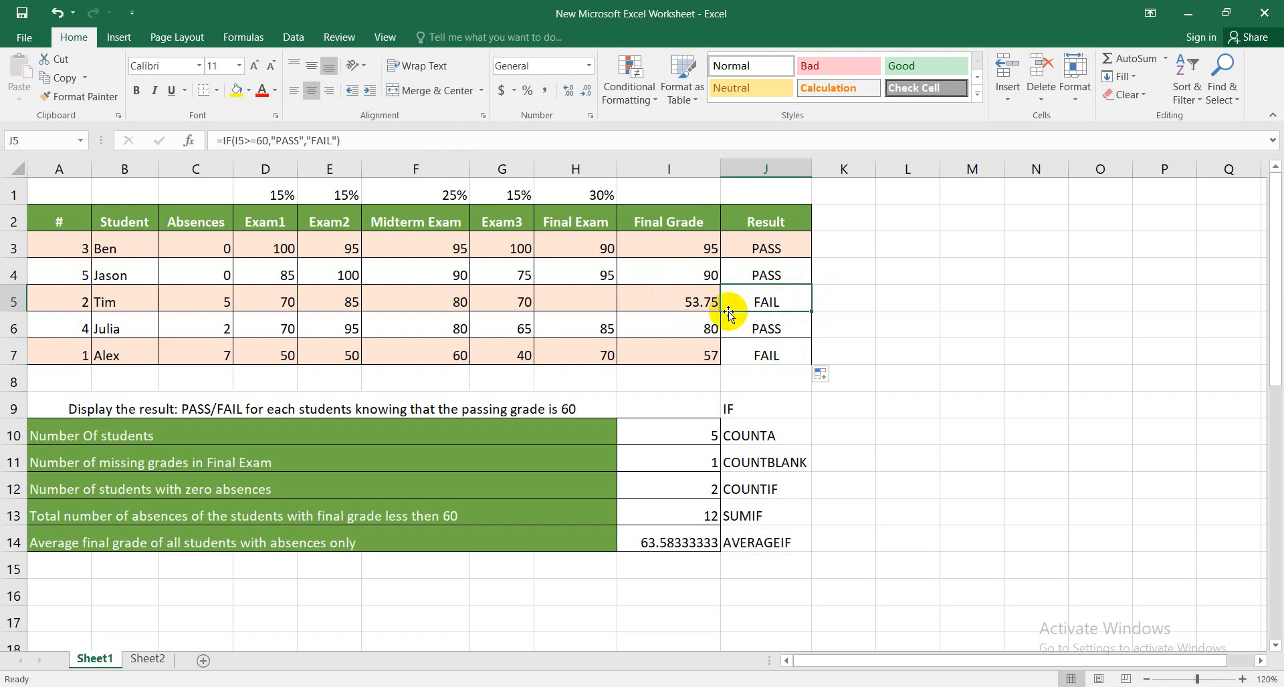
pyautogui.click(767, 355)
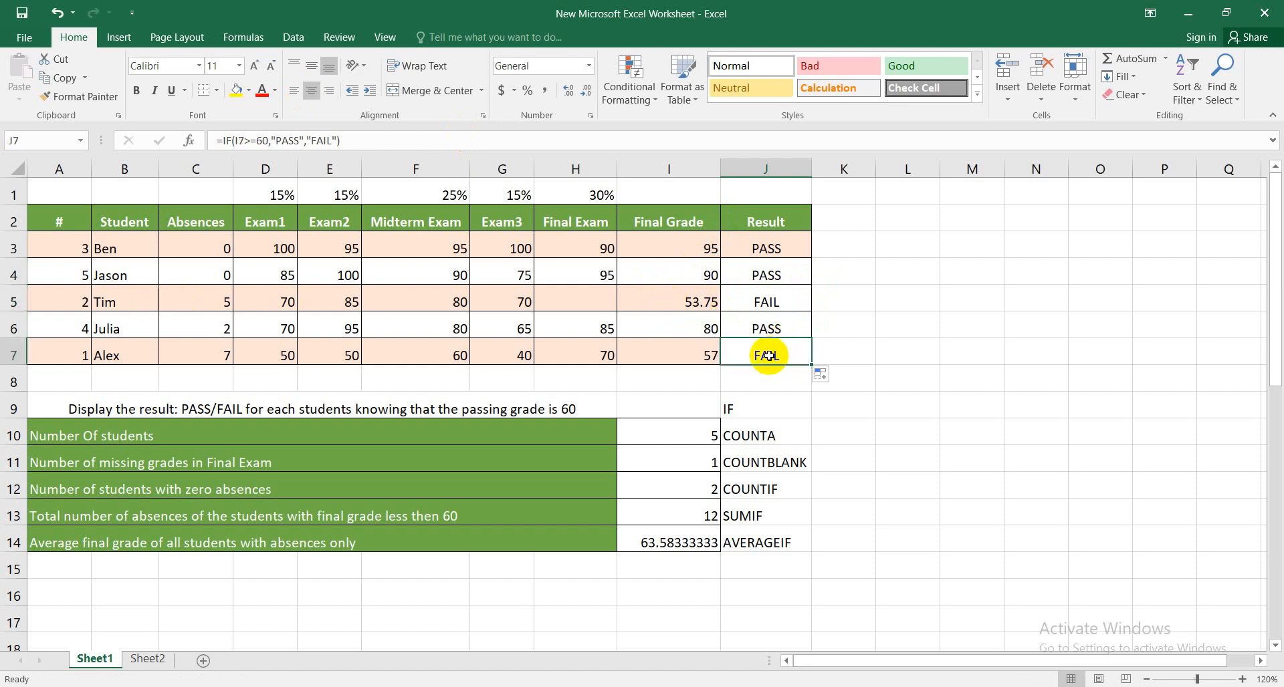
pyautogui.click(762, 301)
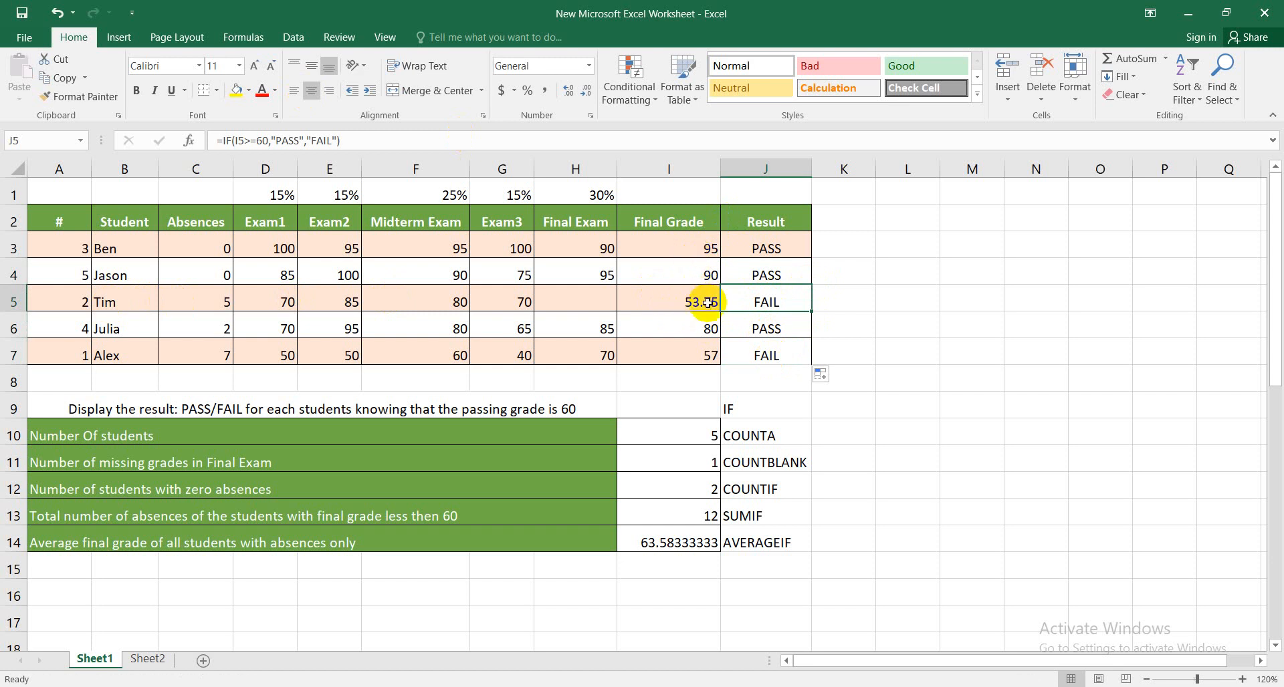
pyautogui.click(708, 353)
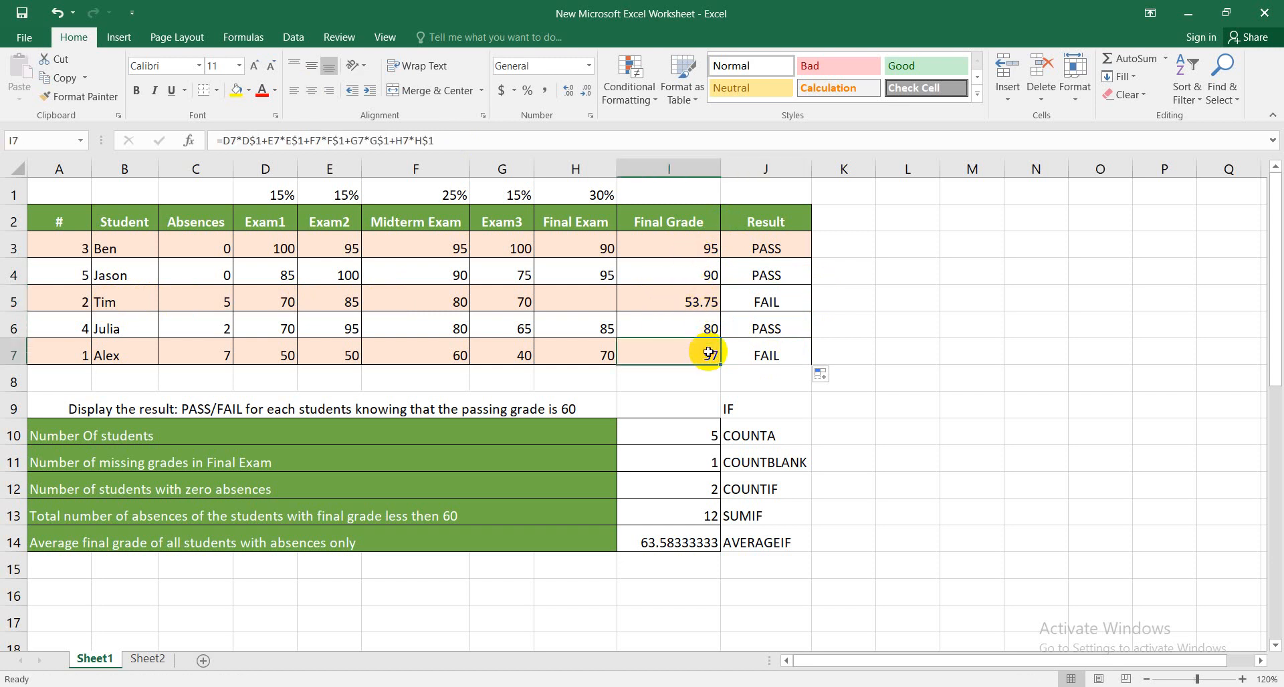